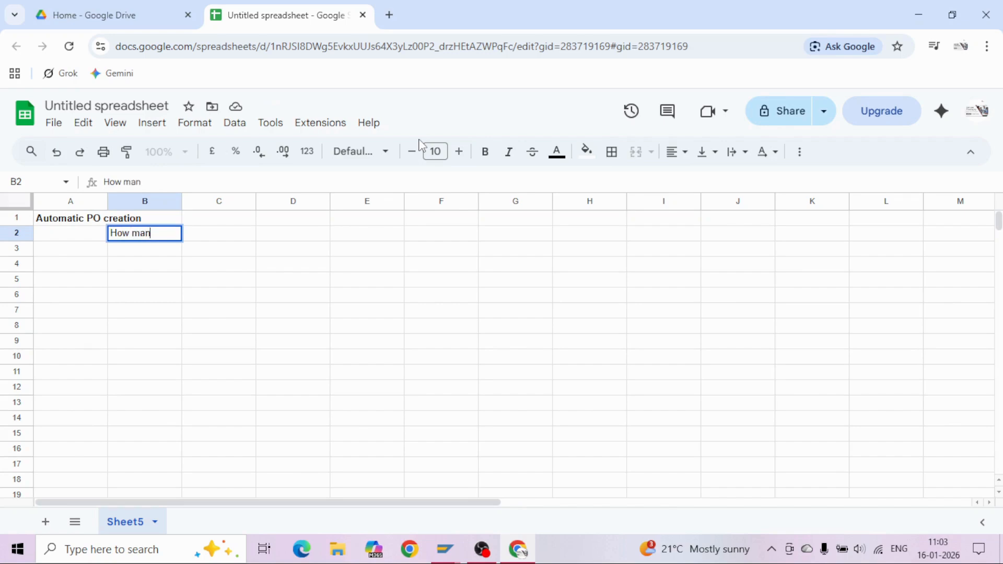
# Complete the question in B2 so it reads "How many ways, we can create PO automatically??".
pyautogui.write('we ')
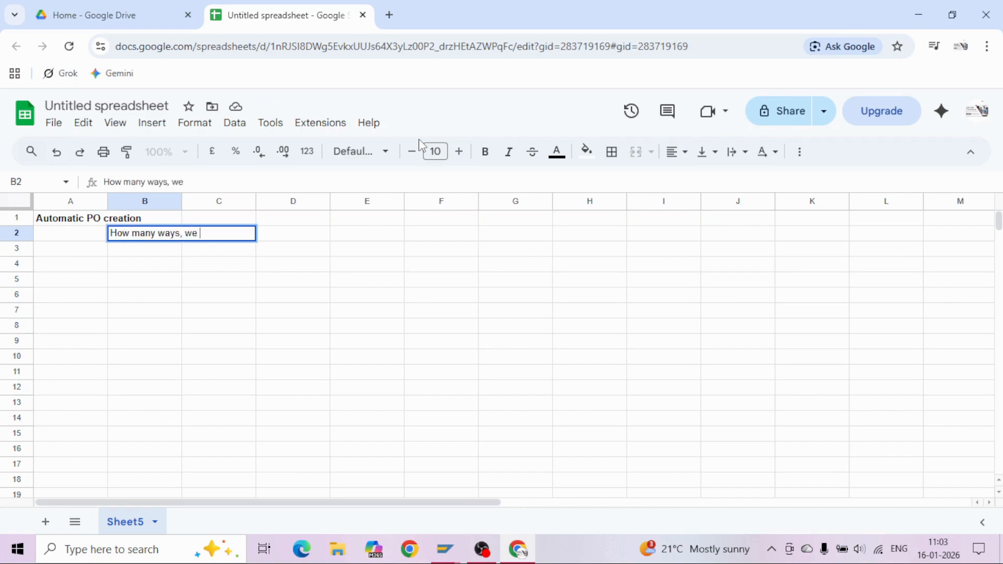
pyautogui.write('can create PO autom')
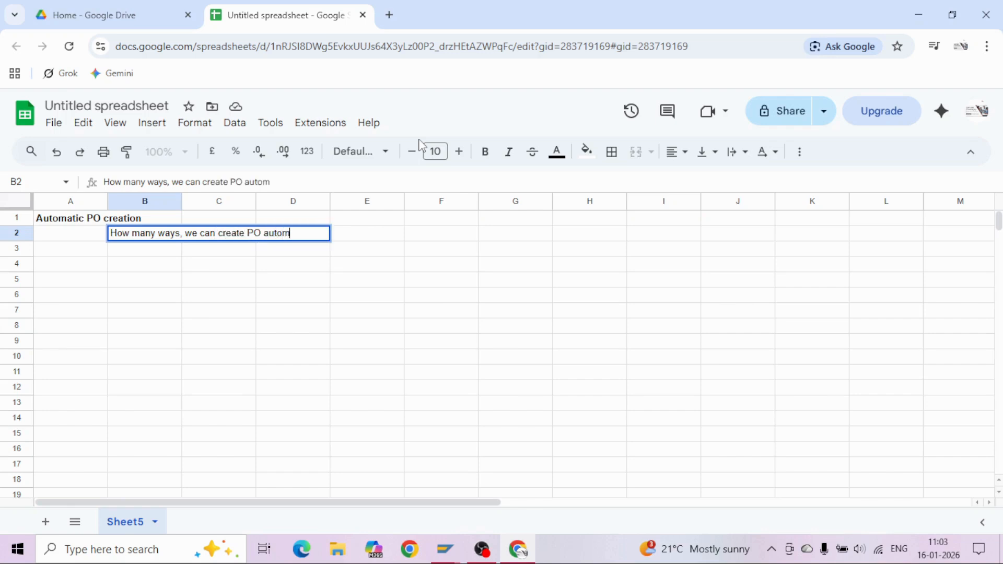
pyautogui.write('atically??')
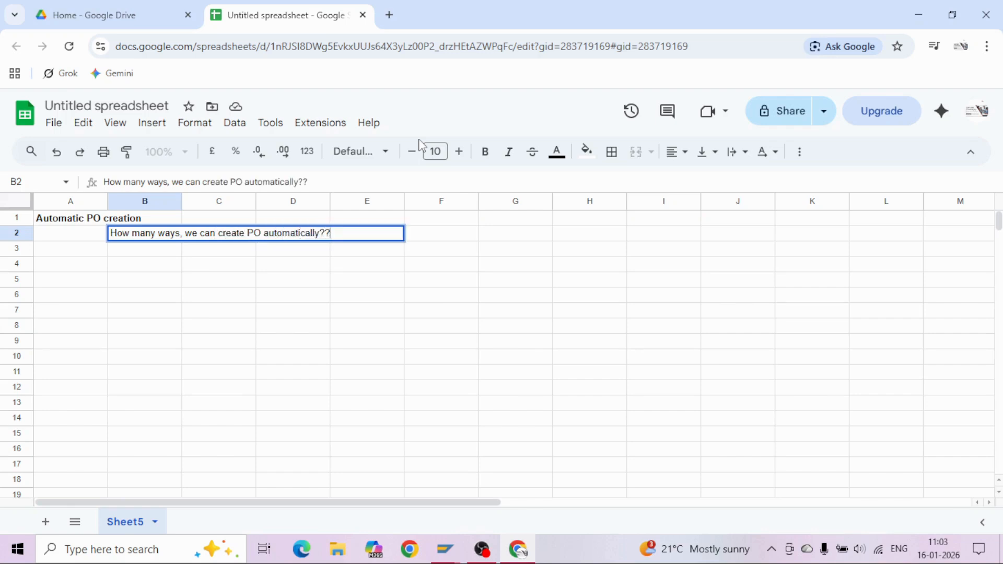
pyautogui.press('Return')
# Enter "PR => PO" in C3 and "GR => PO" in C5 as the two ways of creating a PO.
pyautogui.press('Right')
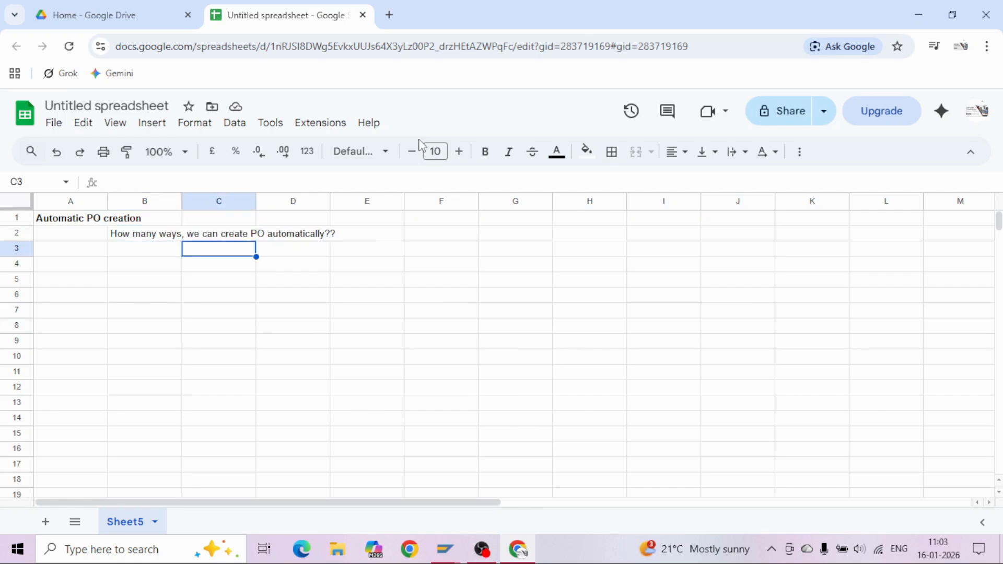
pyautogui.write('PR =')
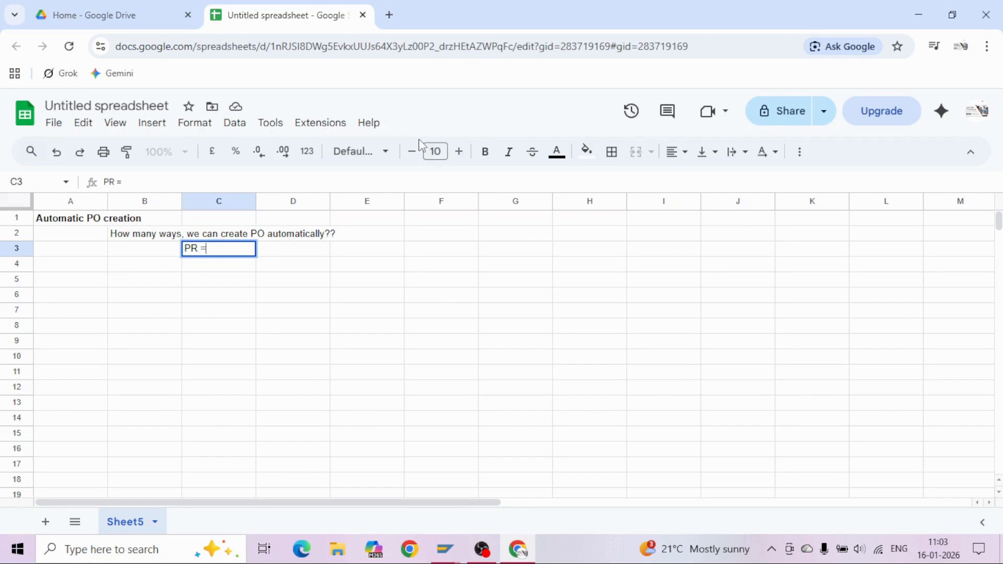
pyautogui.write('> PO')
pyautogui.press('Return')
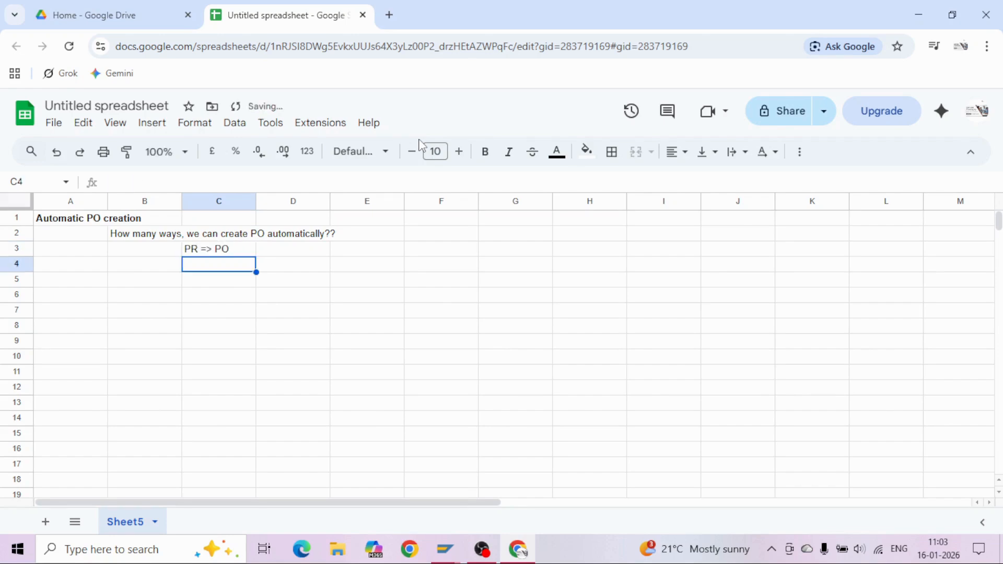
pyautogui.press('Down')
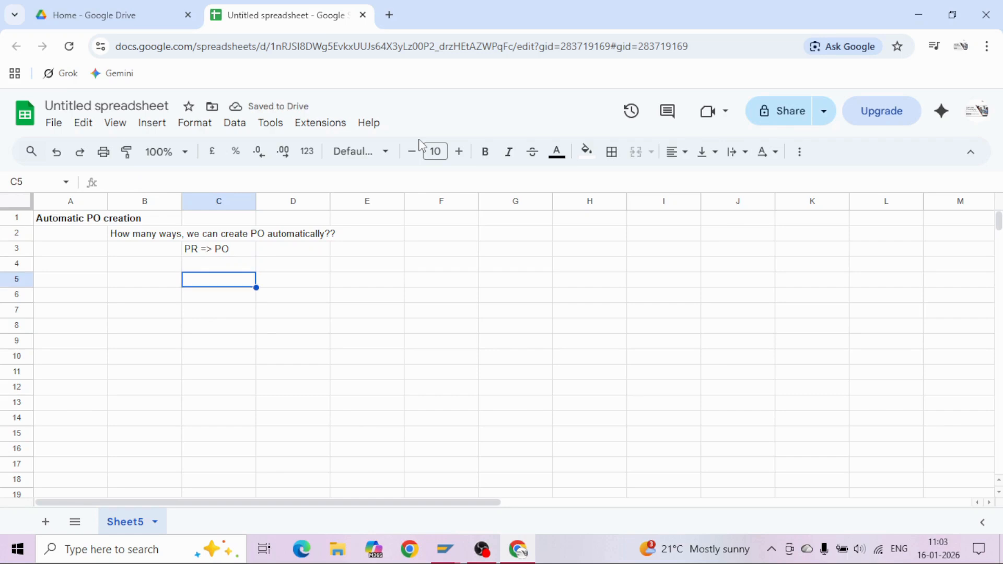
pyautogui.write('GR')
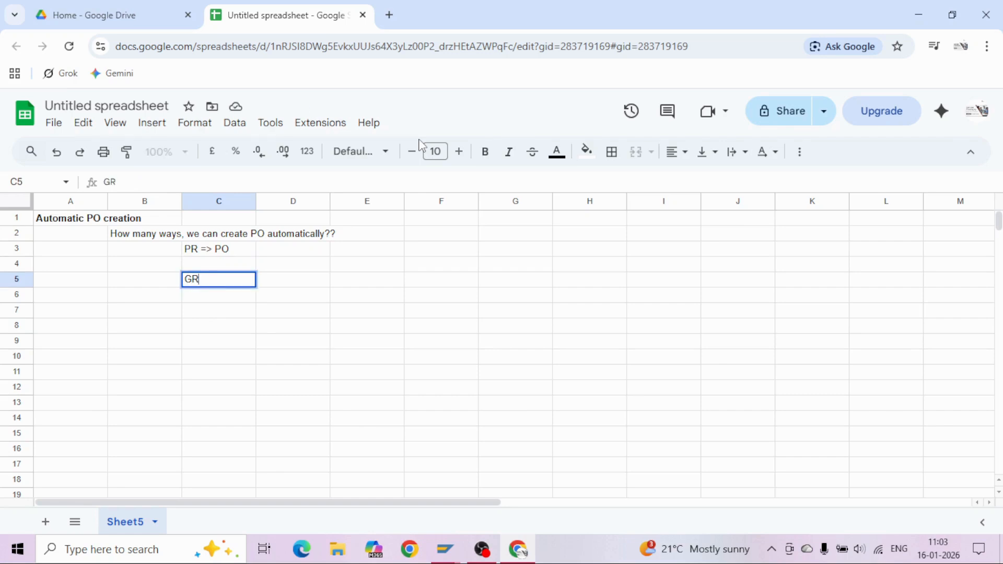
pyautogui.write(' => PO')
pyautogui.press('Return')
# Enter PR in D4 and PO in E4, under the "PR => PO" line.
pyautogui.press('Up')
pyautogui.press('Up')
pyautogui.press('Up')
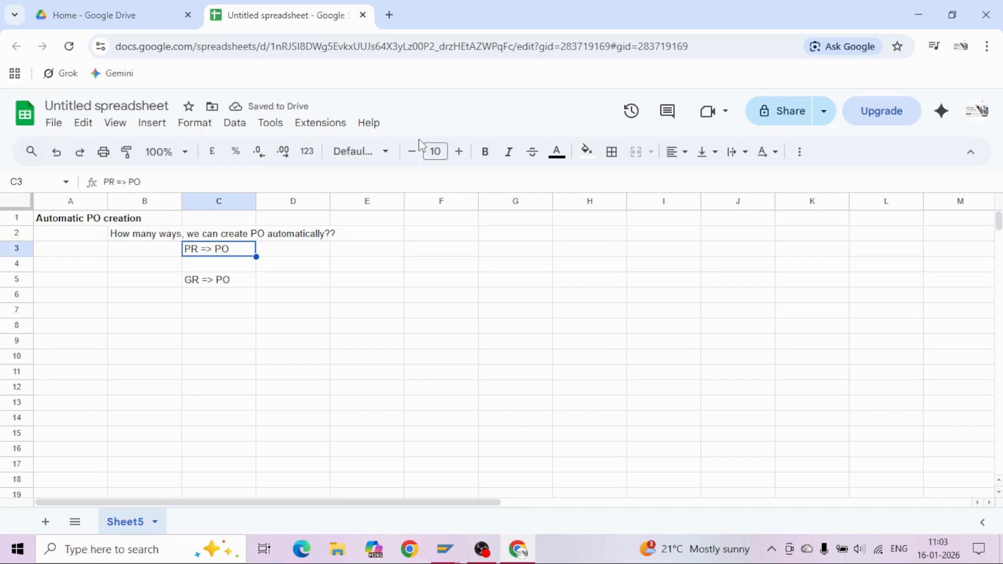
pyautogui.press('Down')
pyautogui.press('Right')
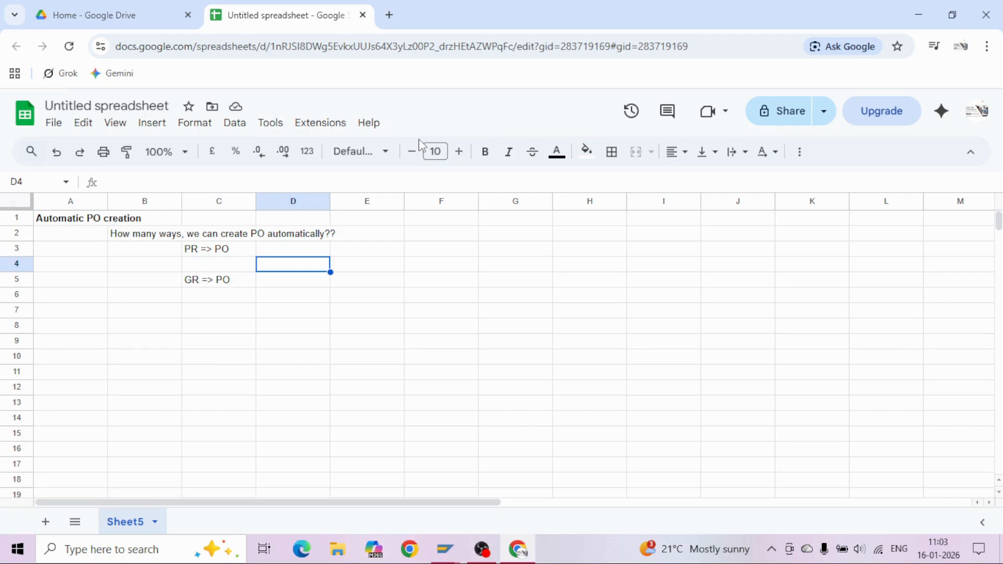
pyautogui.write('PR')
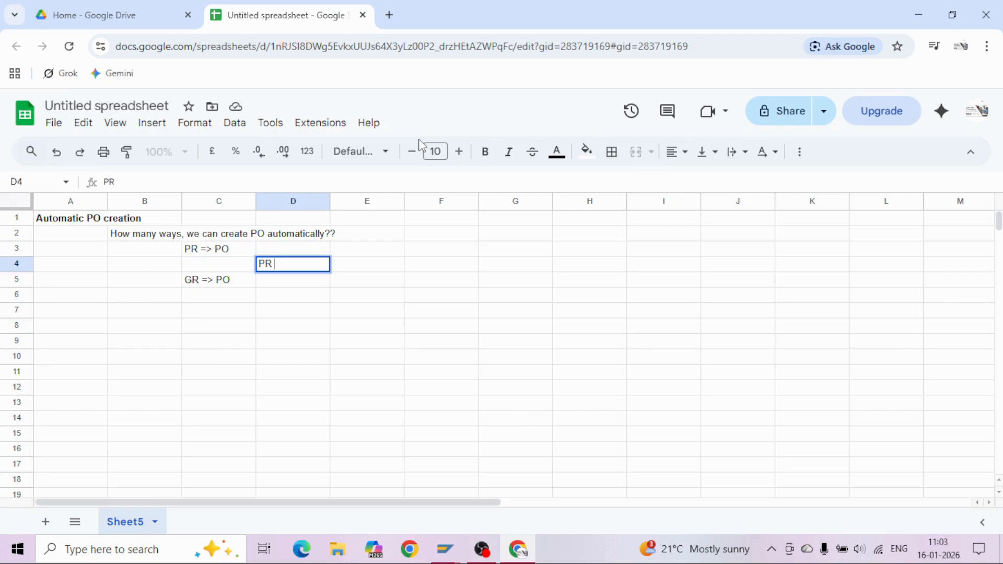
pyautogui.press('Return')
pyautogui.press('Up')
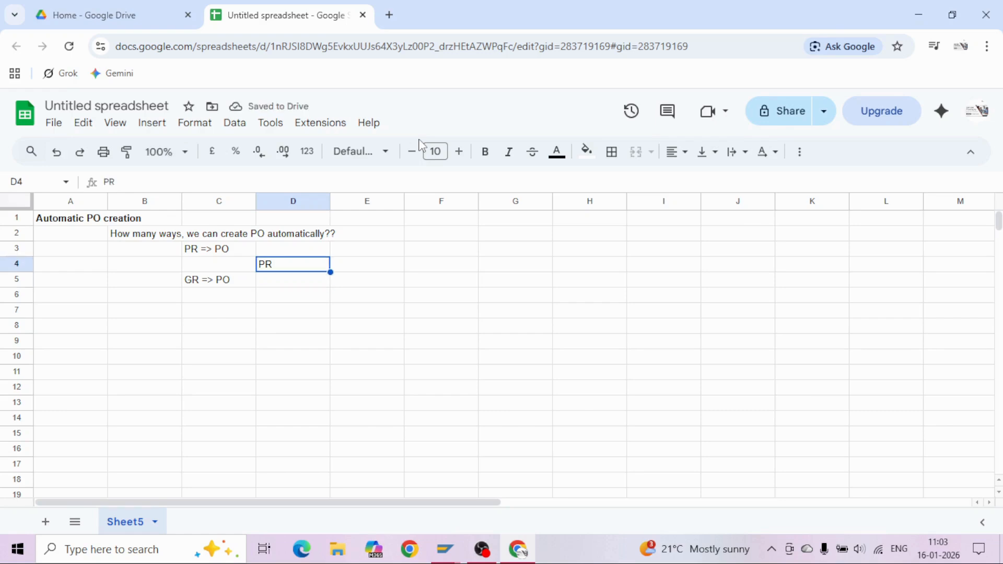
pyautogui.press('Right')
pyautogui.write('PO')
pyautogui.press('Tab')
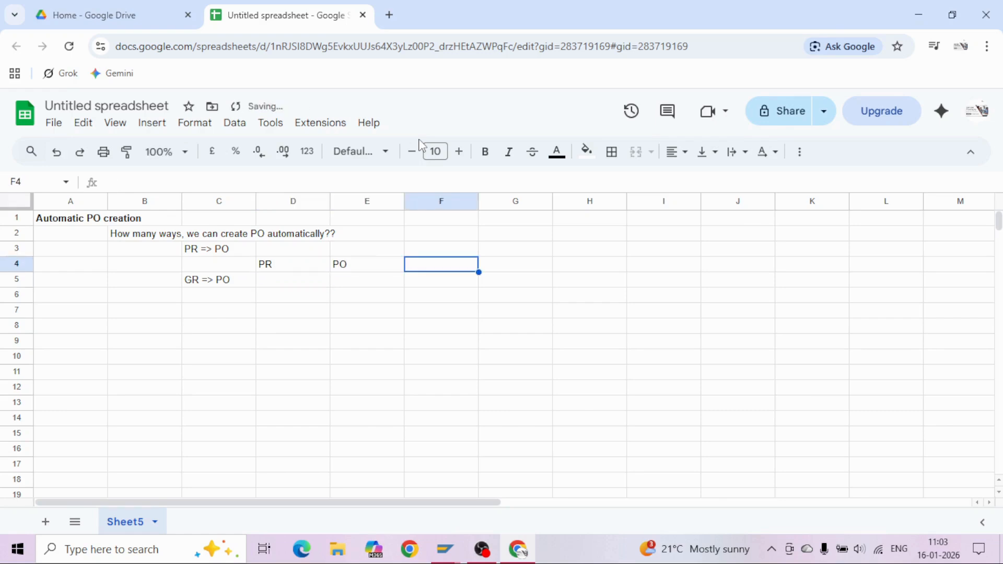
# Enter Manually in F4 with ME21N in G4, and "Automatically??" in F5.
pyautogui.write('Manually')
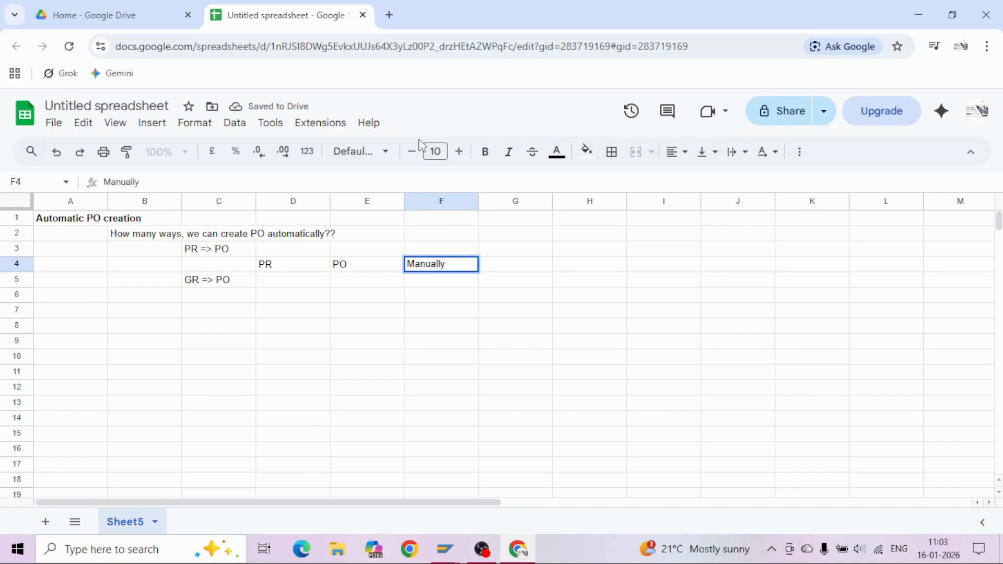
pyautogui.press('Tab')
pyautogui.write('ME')
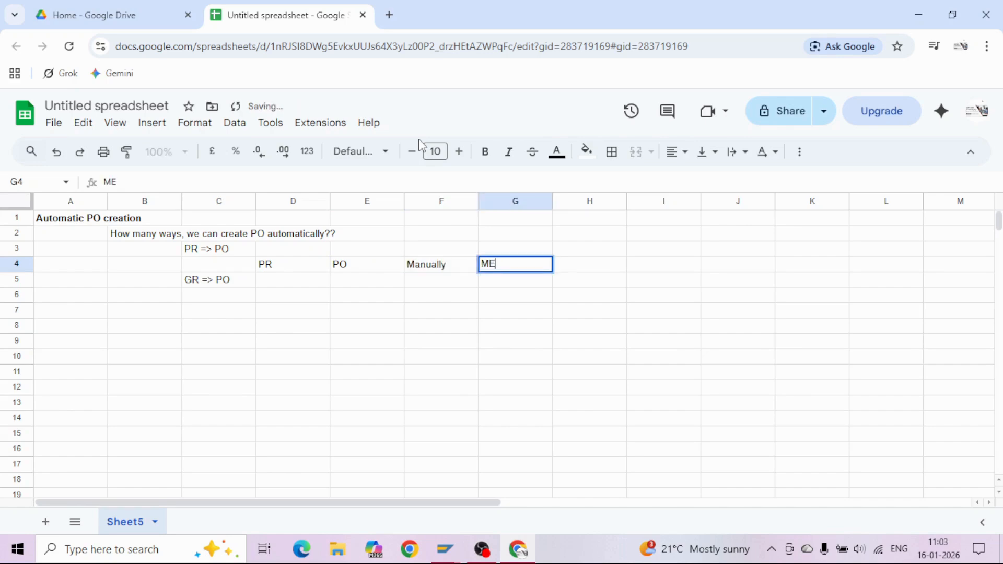
pyautogui.write('21N')
pyautogui.press('Return')
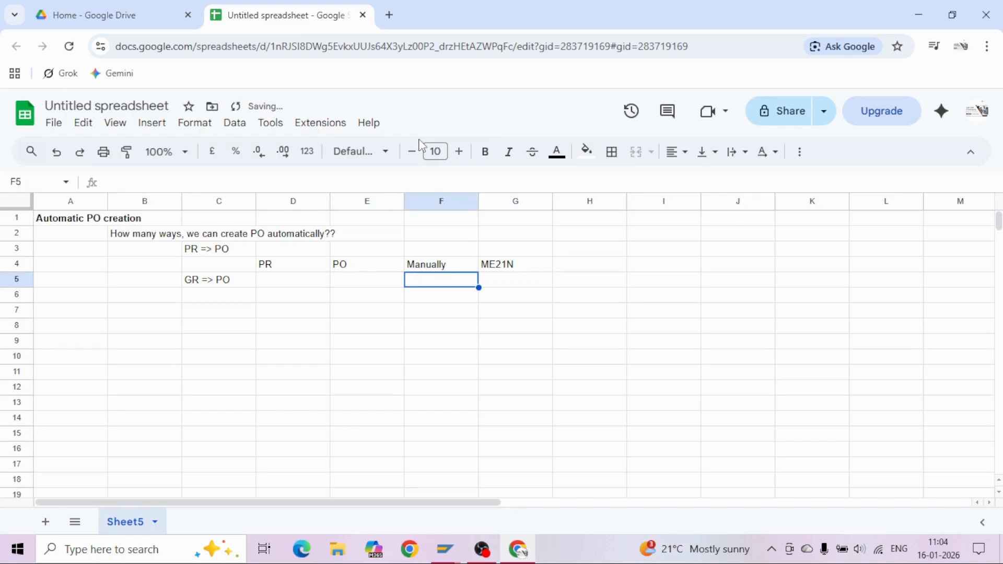
pyautogui.write('Automa')
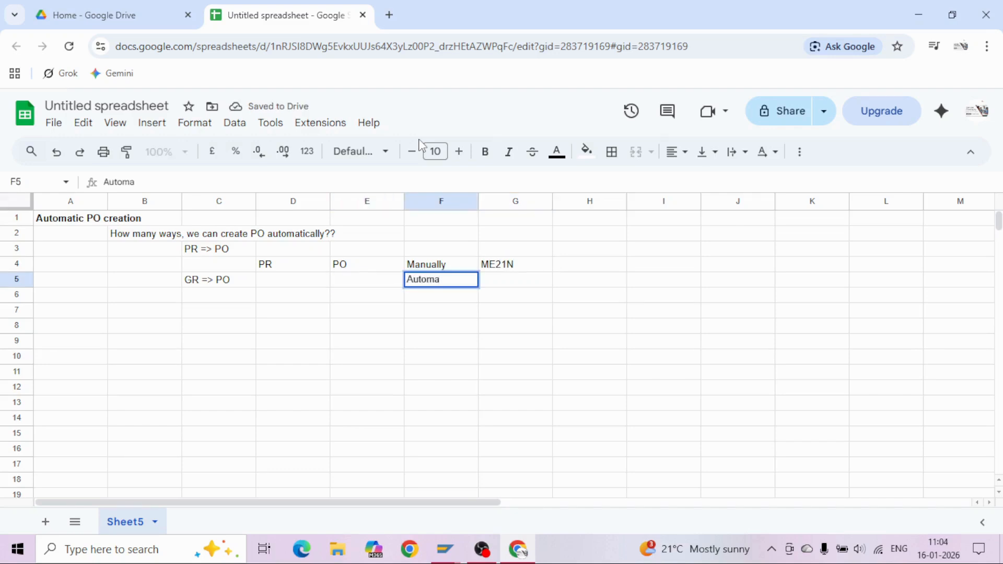
pyautogui.write('tically??')
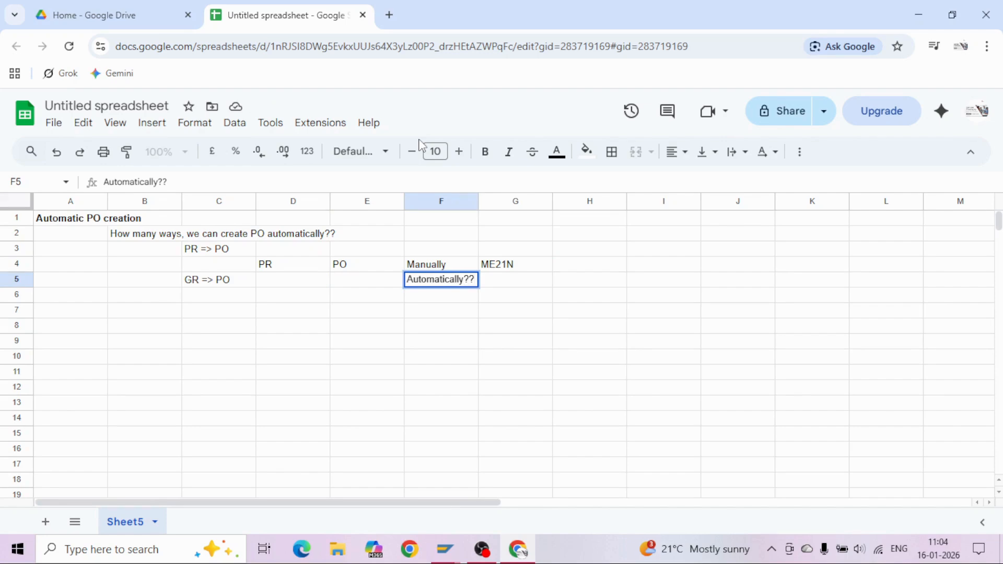
pyautogui.press('Tab')
# Move the "GR => PO" entry from C5 down to C10.
pyautogui.press('Left')
pyautogui.press('Left')
pyautogui.press('Left')
pyautogui.press('Left')
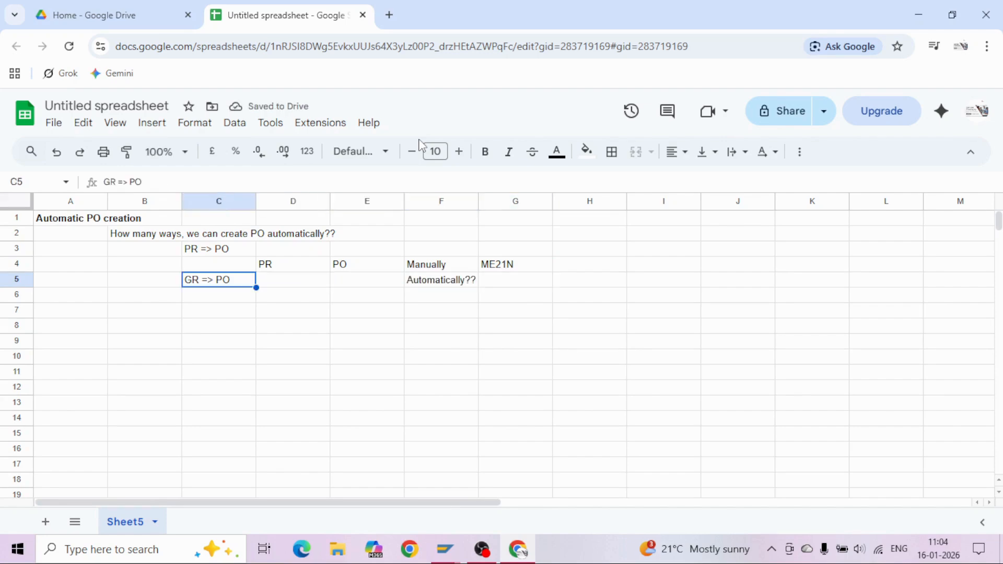
pyautogui.hotkey('ctrl', 'x')
pyautogui.press('Down')
pyautogui.press('Down')
pyautogui.press('Down')
pyautogui.press('Down')
pyautogui.press('Down')
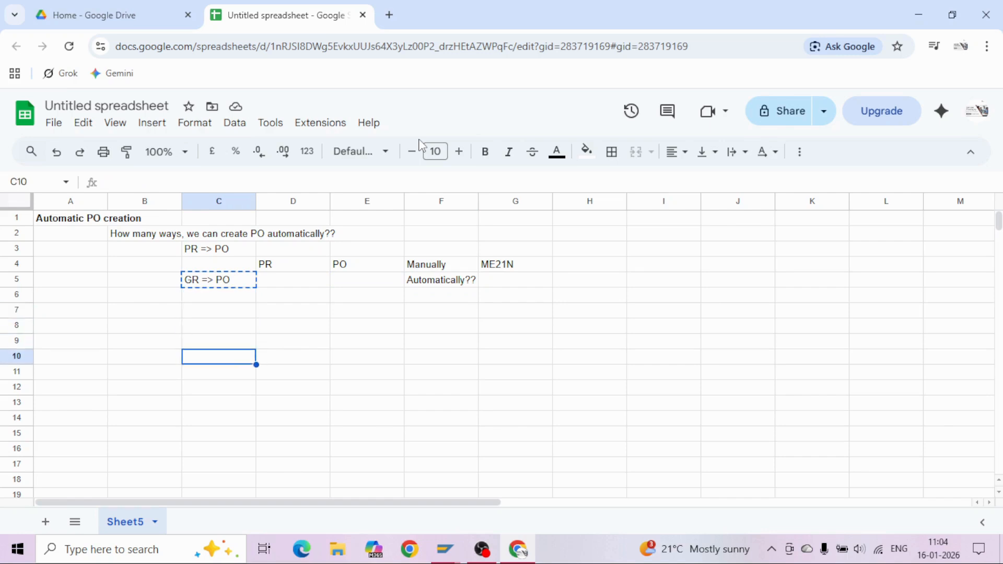
pyautogui.hotkey('ctrl', 'v')
# Enter GR in D11 and PO in E11, under the "GR => PO" line.
pyautogui.press('Right')
pyautogui.press('Left')
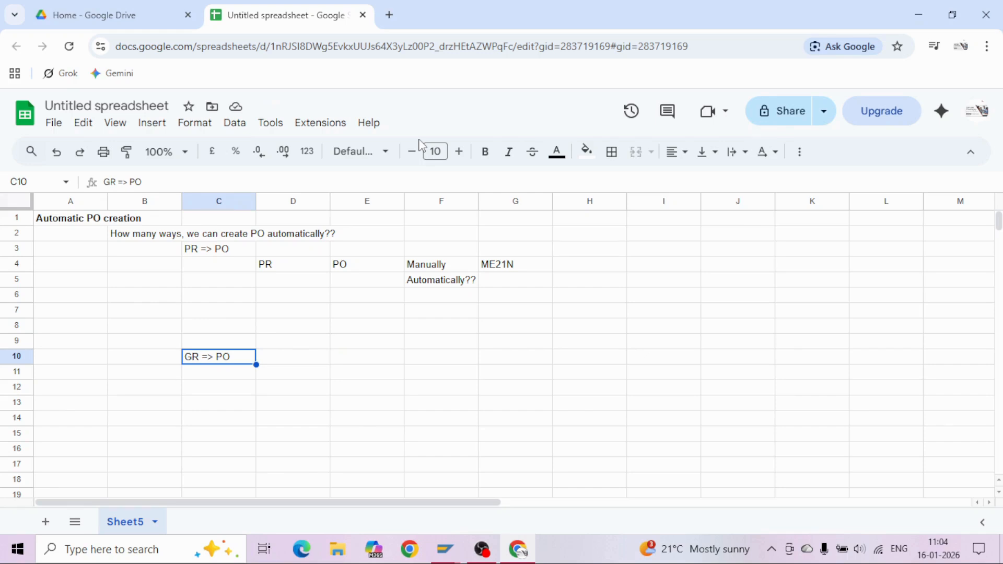
pyautogui.press('Down')
pyautogui.press('Right')
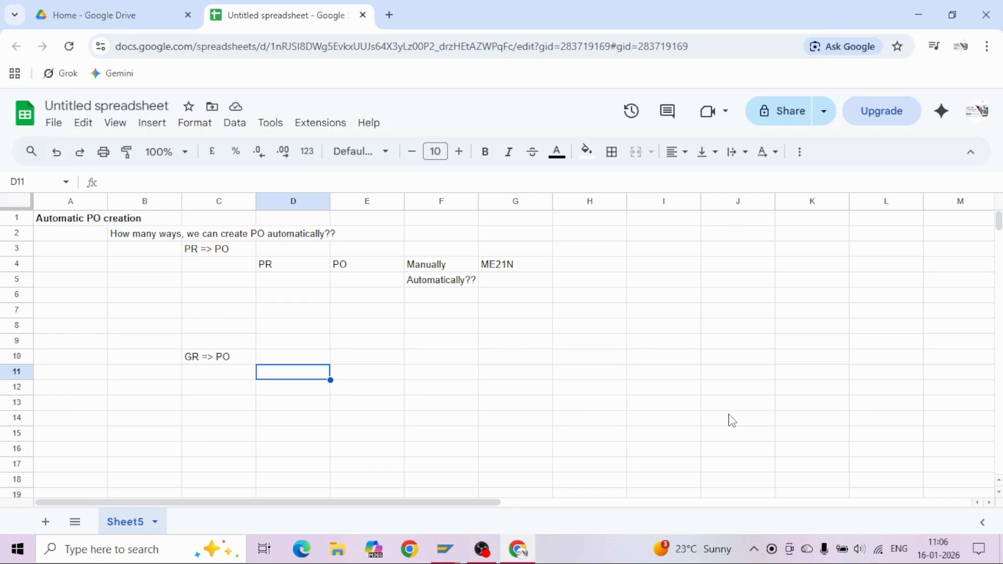
pyautogui.write('GR')
pyautogui.press('Tab')
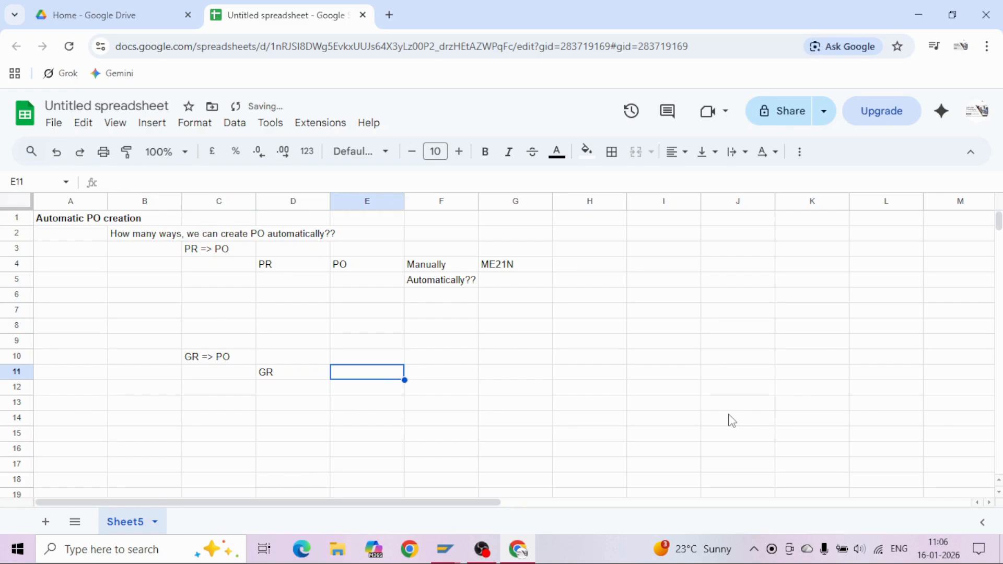
pyautogui.write('PO')
pyautogui.press('Tab')
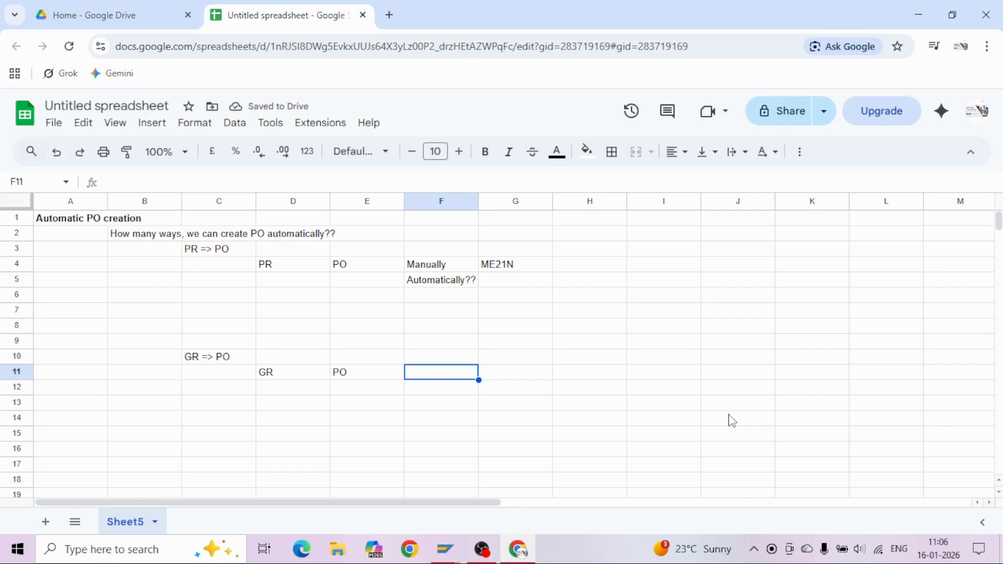
# Enter the heading "Pre-requisites" in C14, below the GR and PO row.
pyautogui.press('Down')
pyautogui.press('Down')
pyautogui.press('Down')
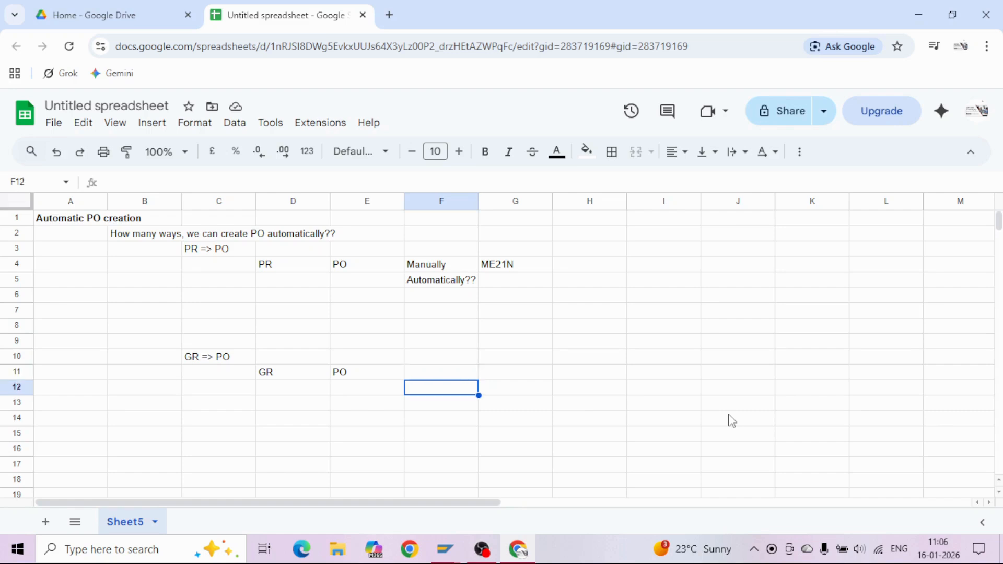
pyautogui.press('Left')
pyautogui.press('Left')
pyautogui.press('Left')
pyautogui.press('Left')
pyautogui.press('Right')
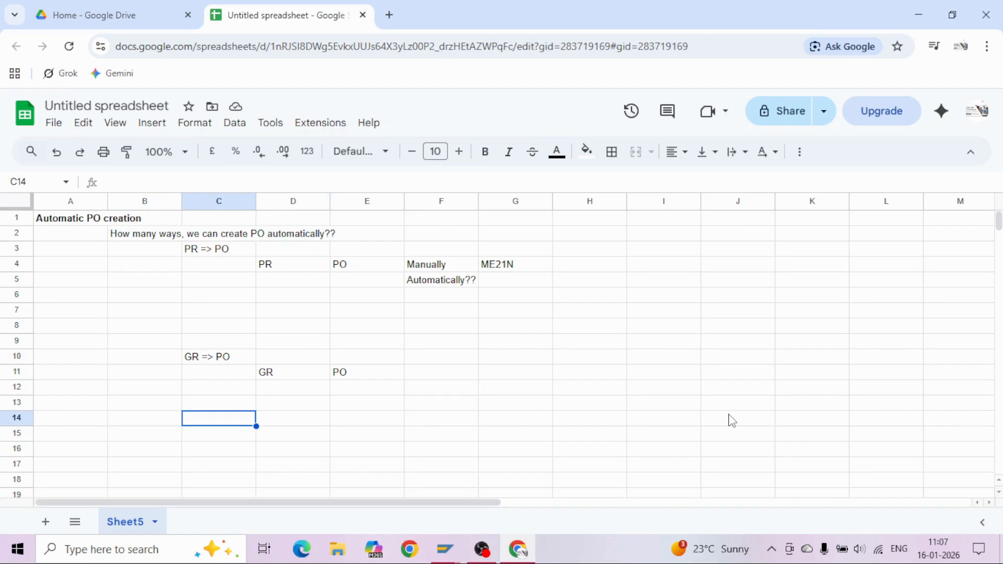
pyautogui.write('Pre-requ')
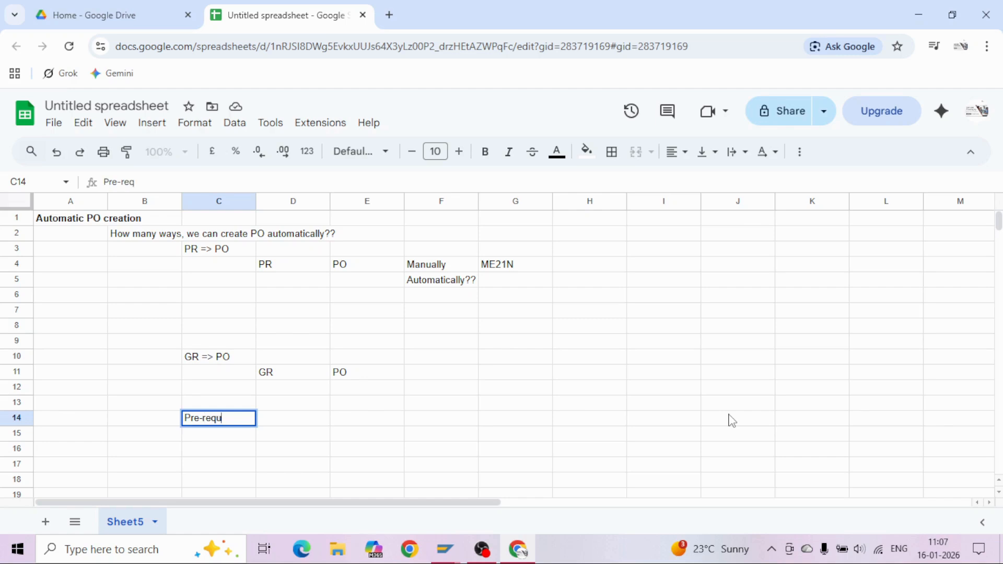
pyautogui.write('isites')
pyautogui.press('Return')
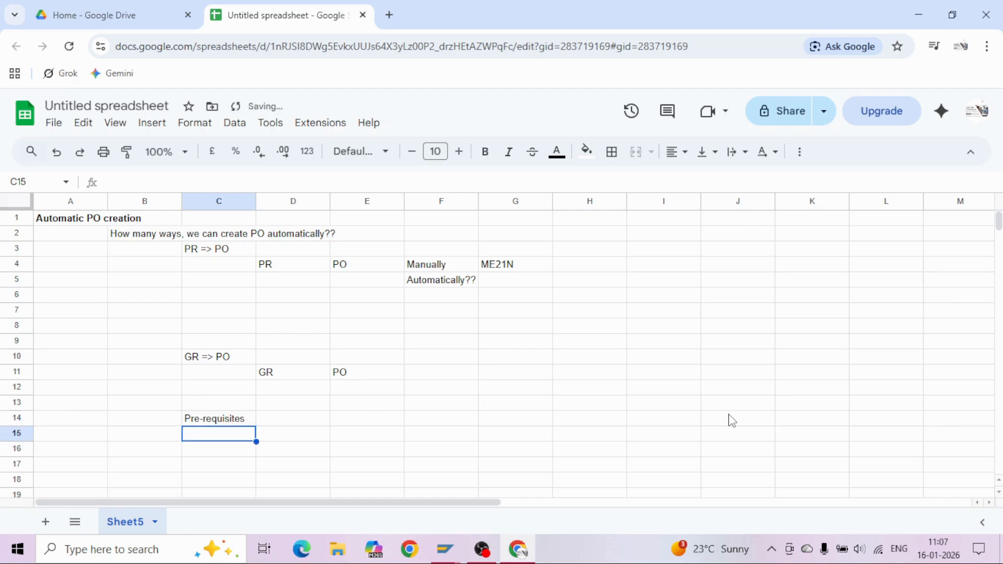
# Make the "Pre-requisites" heading bold and move it one column over to B14.
pyautogui.press('Up')
pyautogui.hotkey('ctrl', 'b')
pyautogui.hotkey('ctrl', 'x')
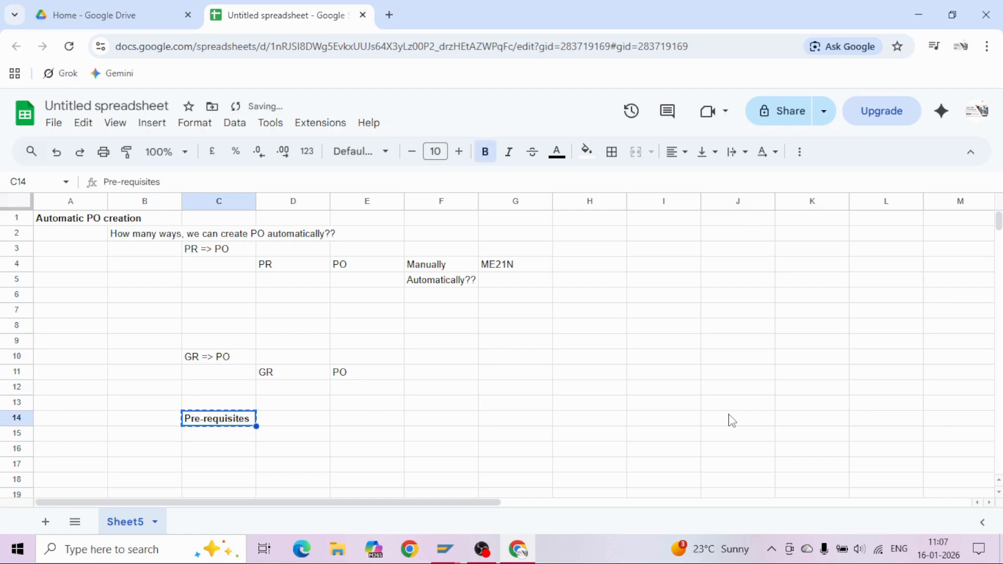
pyautogui.press('Left')
pyautogui.hotkey('ctrl', 'v')
# List Material in C15 and Vendor in C17 under the "Pre-requisites" heading.
pyautogui.press('Down')
pyautogui.press('Right')
pyautogui.write('Material')
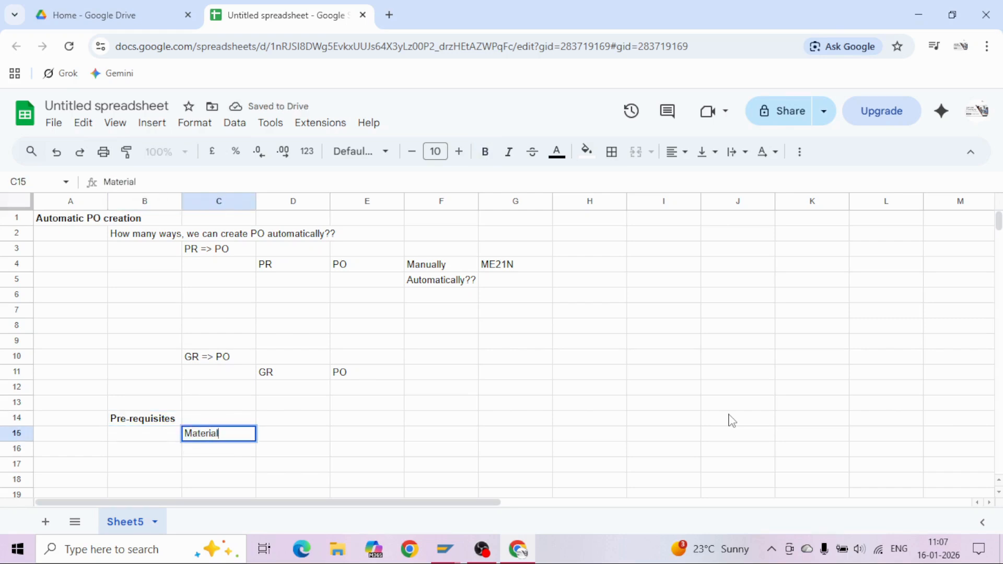
pyautogui.press('Return')
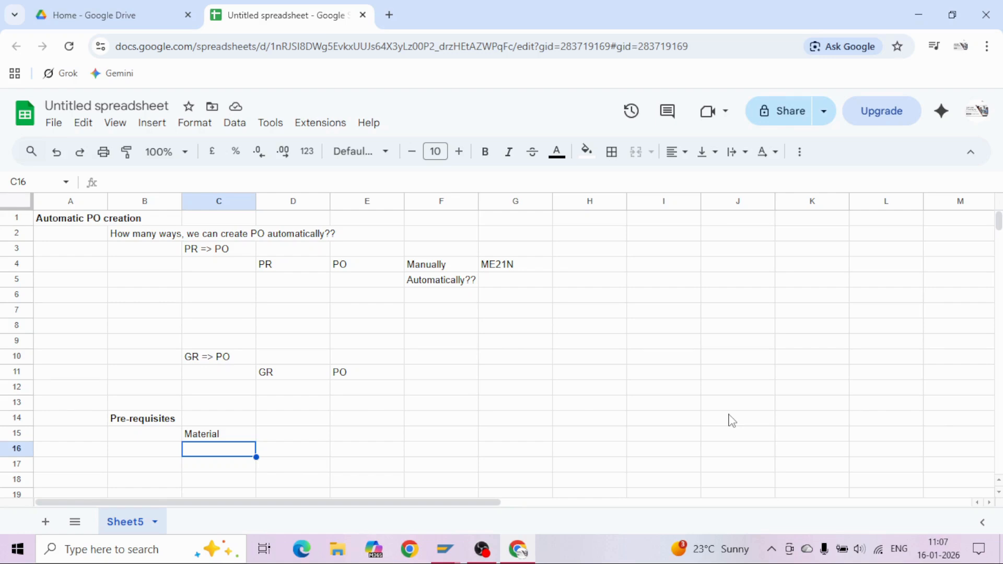
pyautogui.press('Down')
pyautogui.press('Down')
pyautogui.press('Up')
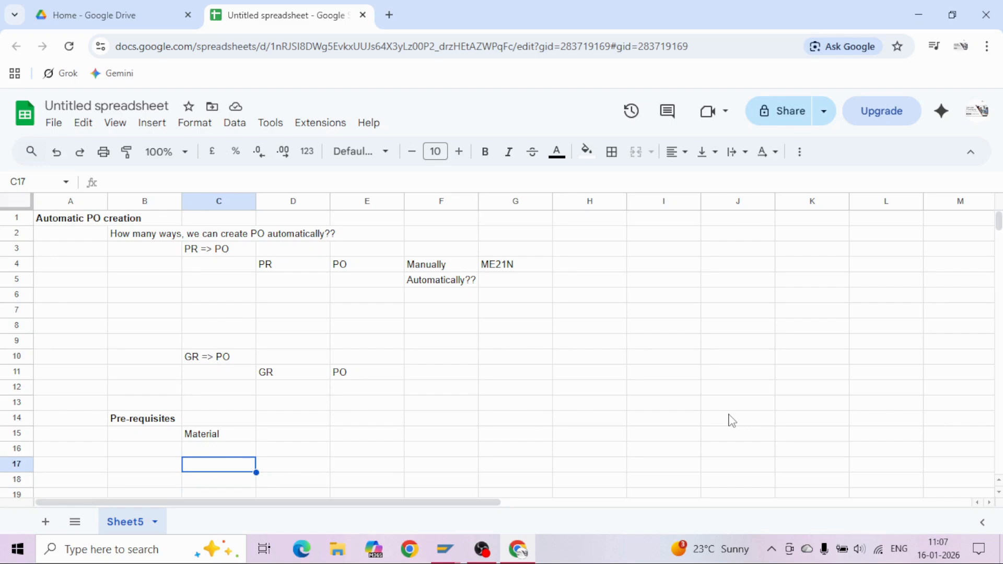
pyautogui.write('Vendor')
pyautogui.press('Tab')
pyautogui.press('Left')
pyautogui.press('Down')
pyautogui.press('Up')
pyautogui.press('Up')
pyautogui.press('Right')
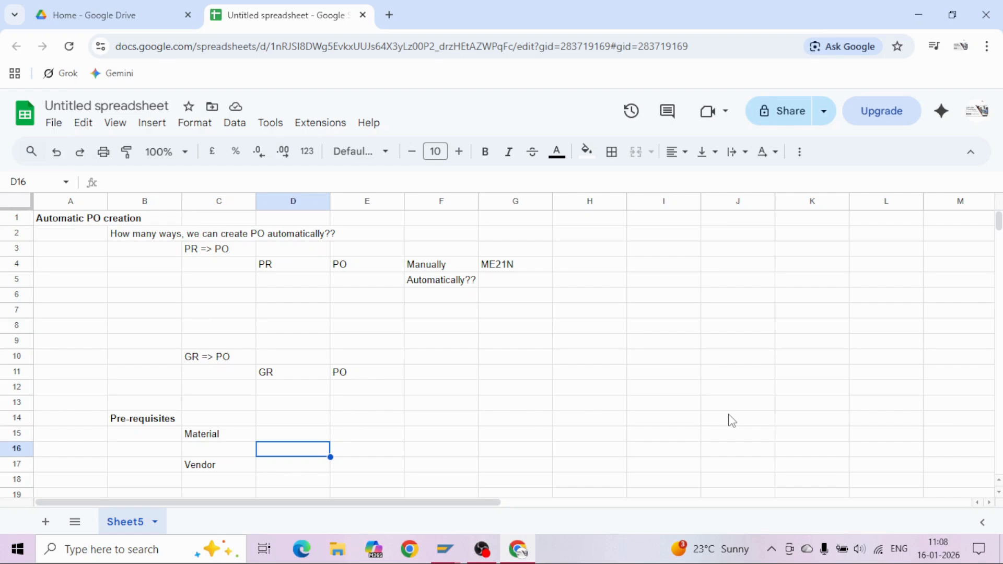
pyautogui.press('Down')
pyautogui.press('Down')
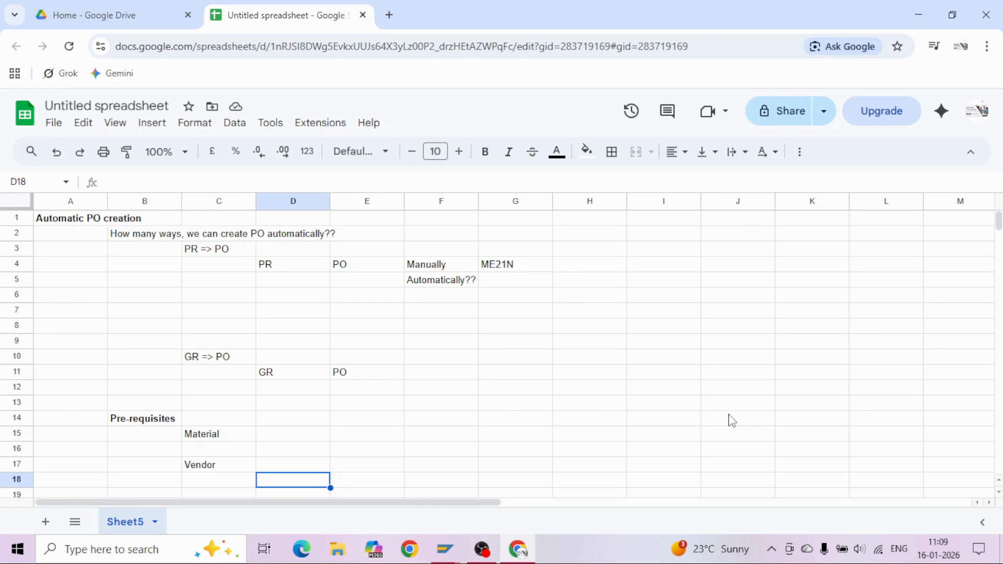
# Switch to the SAP Display IMG session and start material creation with transaction MM01.
pyautogui.hotkey('alt', 'Tab')
pyautogui.hotkey('alt', 'Tab')
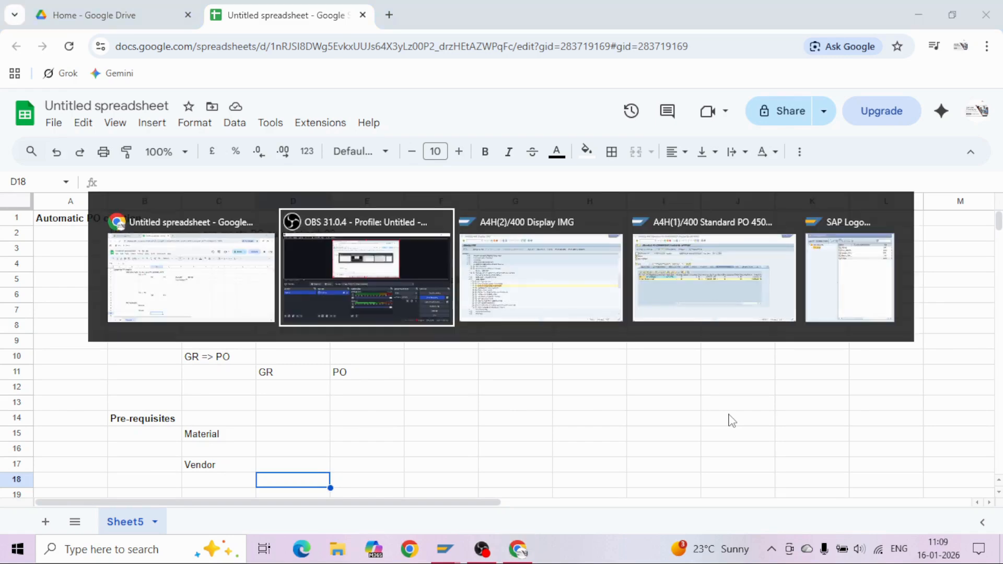
pyautogui.hotkey('alt', 'Tab')
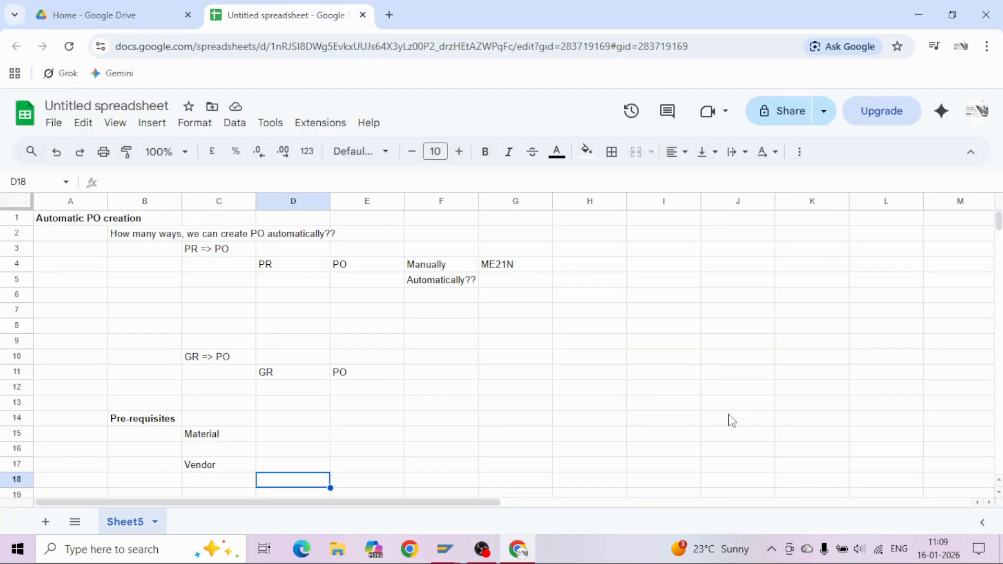
pyautogui.hotkey('alt', 'Tab')
pyautogui.hotkey('alt', 'Tab')
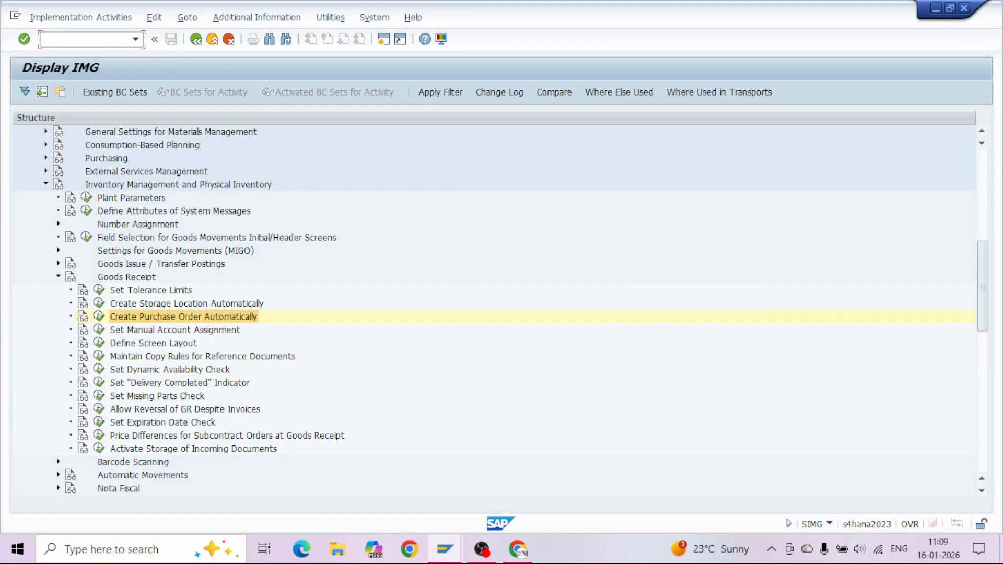
pyautogui.write('/nmm01')
pyautogui.press('Return')
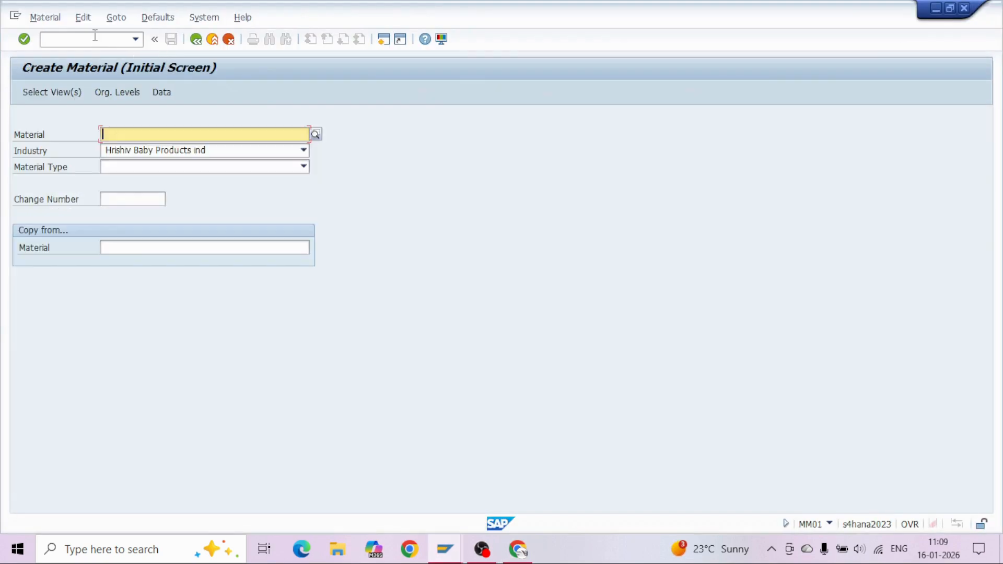
# Choose the industry MANUFACTURING_Satya and the material type NERH Iron material, and proceed to view selection.
pyautogui.click(209, 151)
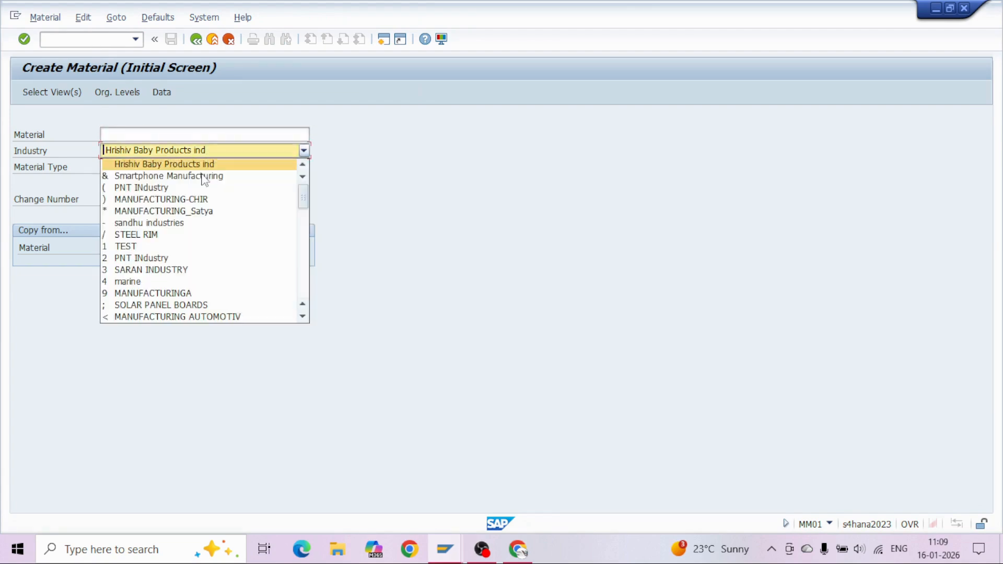
pyautogui.click(179, 211)
pyautogui.write('nr')
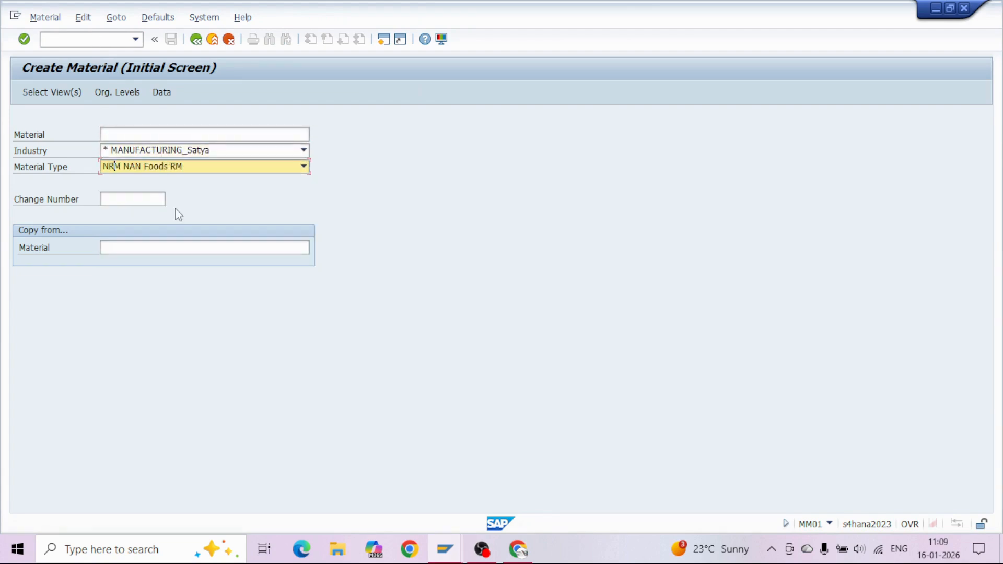
pyautogui.click(232, 168)
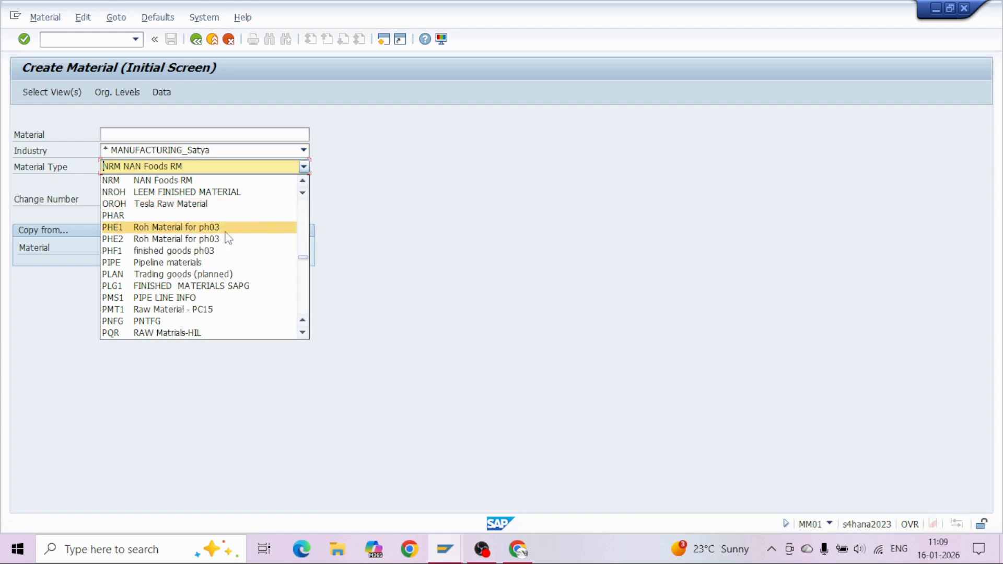
pyautogui.scroll(1, 235, 203)
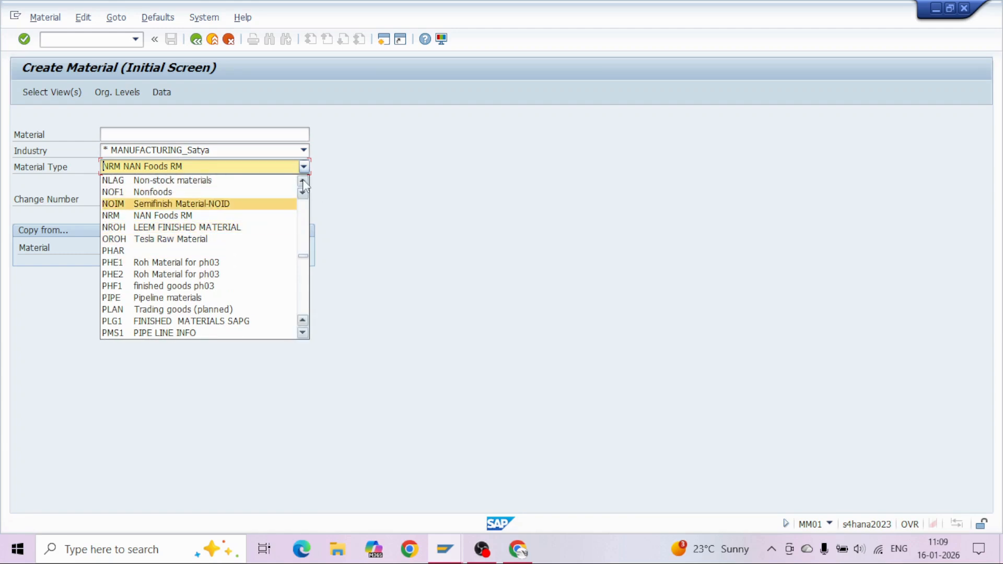
pyautogui.scroll(1, 235, 204)
pyautogui.click(193, 191)
pyautogui.press('Return')
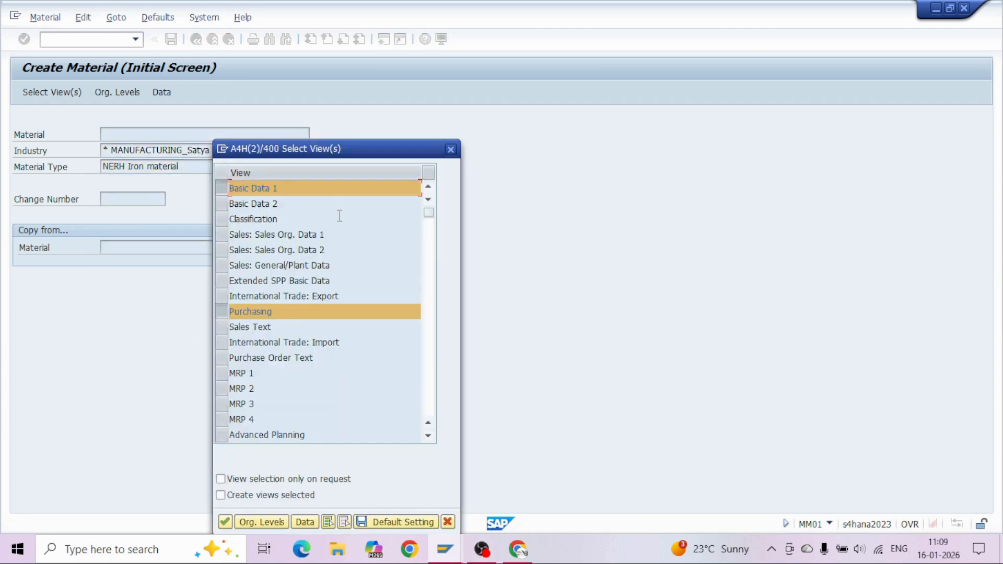
# Accept the preselected material views and set the organizational levels to plant ZSTP and storage location ZSTB.
pyautogui.press('Return')
pyautogui.press('space')
pyautogui.press('Down')
pyautogui.press('Tab')
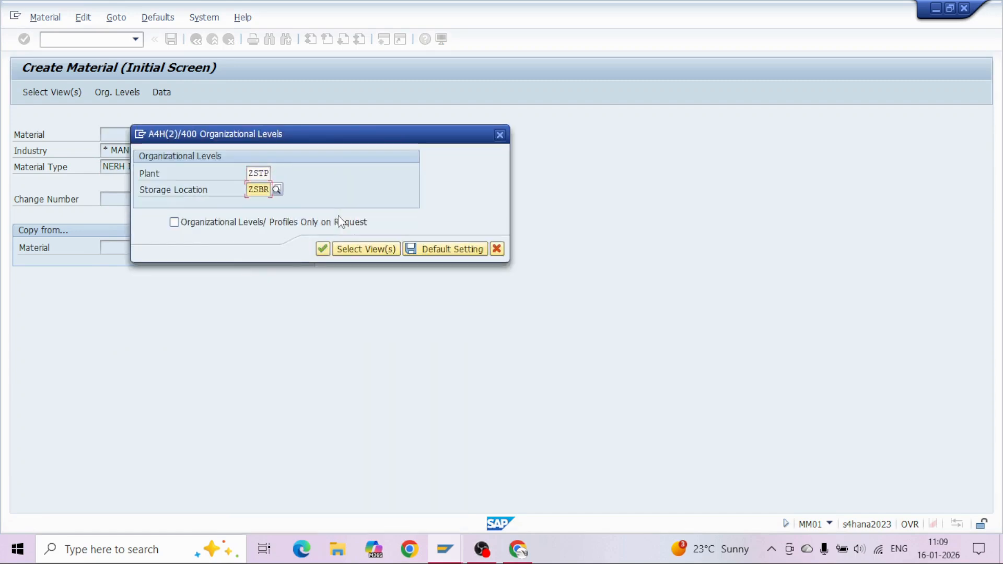
pyautogui.press('space')
pyautogui.press('Down')
pyautogui.press('Return')
pyautogui.press('Return')
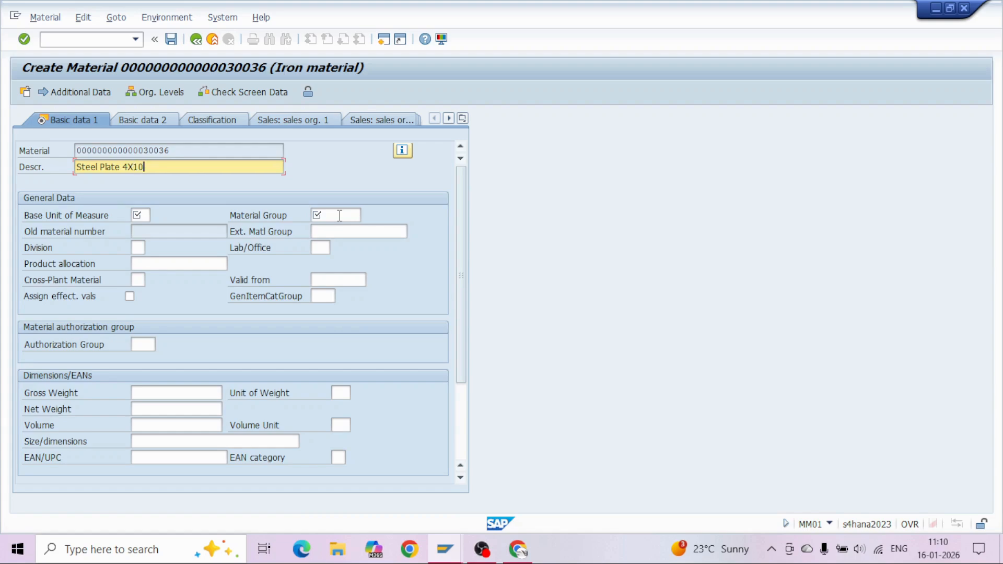
# Fill in the basic data with description Steel Plate 4X10, base unit of measure EA and material group 01.
pyautogui.press('Tab')
pyautogui.write('EA')
pyautogui.press('Tab')
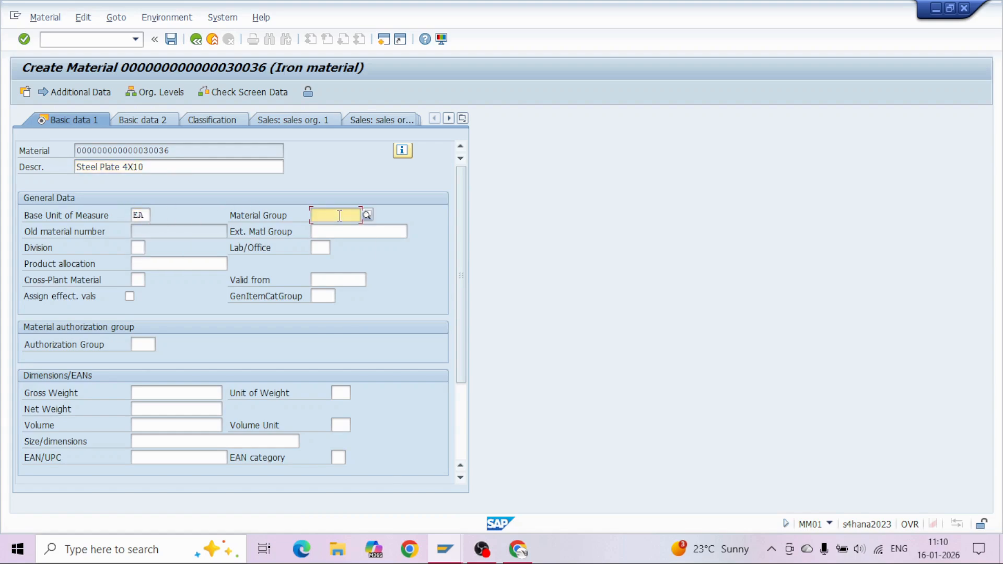
pyautogui.write('01')
pyautogui.press('Return')
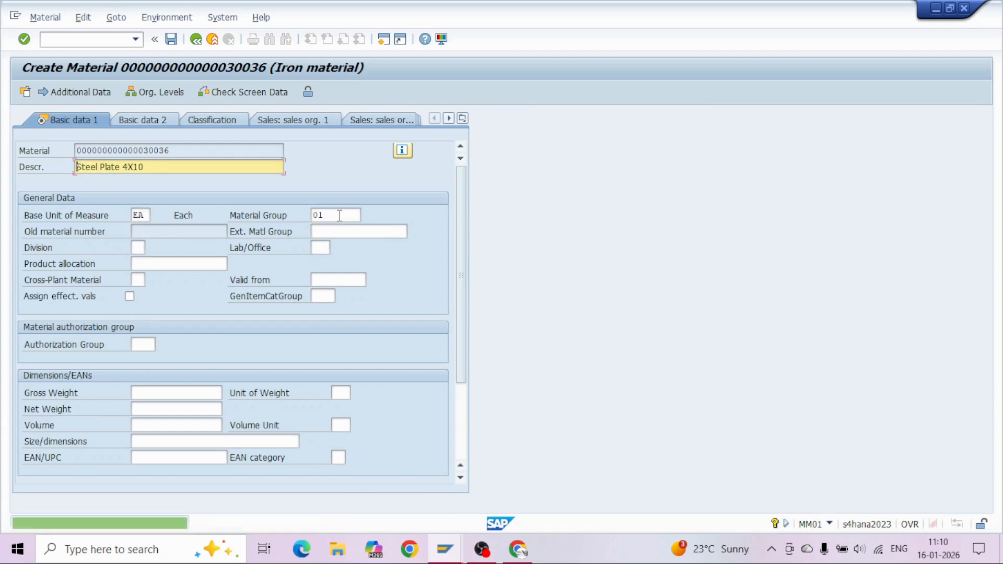
# Assign purchasing group STR in the purchasing data and enable the Autom. PO indicator.
pyautogui.click(143, 249)
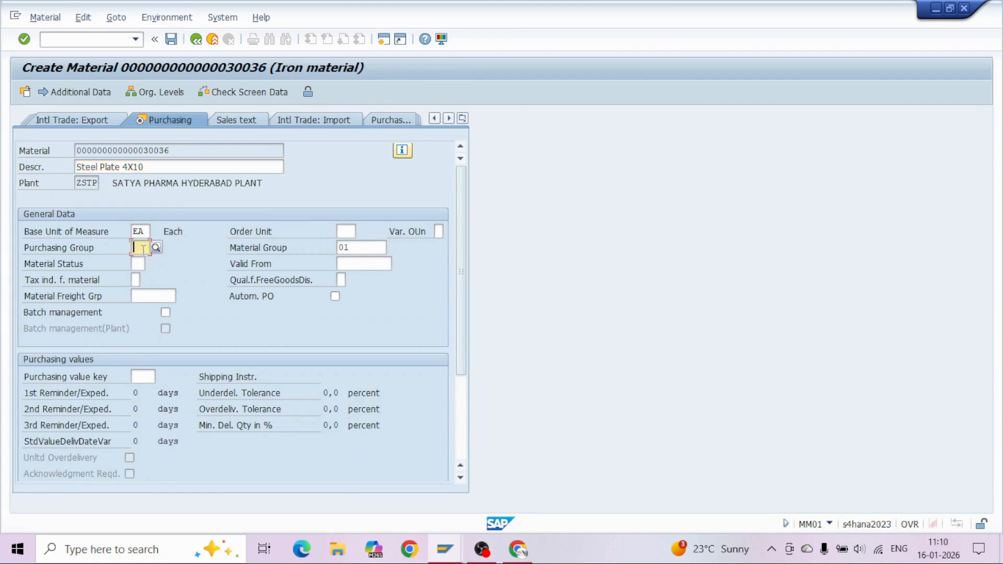
pyautogui.press('Return')
pyautogui.click(335, 297)
# Read the field help for the Autom. PO indicator, including what it defines for converting purchase requisitions.
pyautogui.rightClick(260, 299)
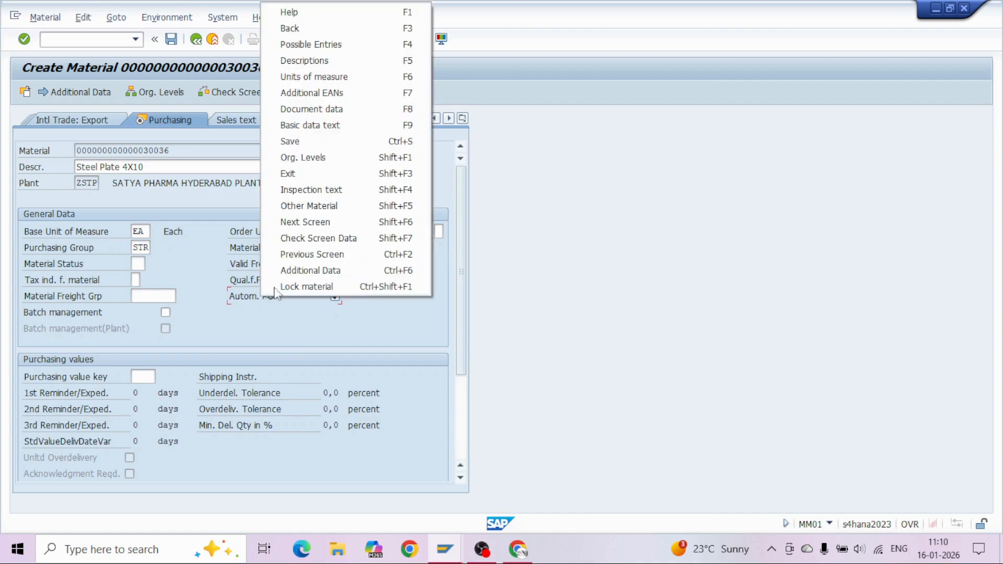
pyautogui.click(325, 14)
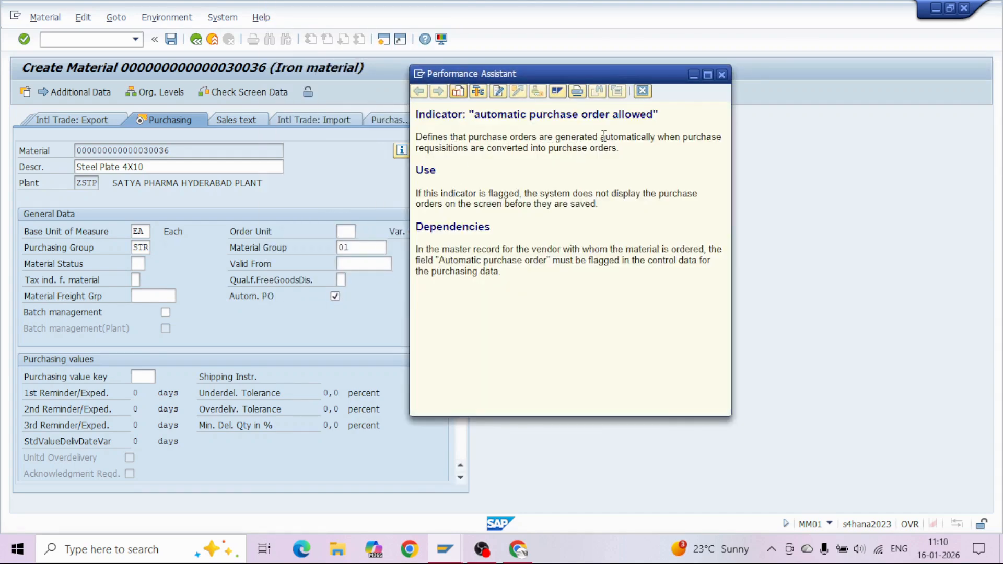
pyautogui.moveTo(601, 137); pyautogui.dragTo(713, 143)
pyautogui.moveTo(469, 152); pyautogui.dragTo(612, 150)
pyautogui.click(722, 75)
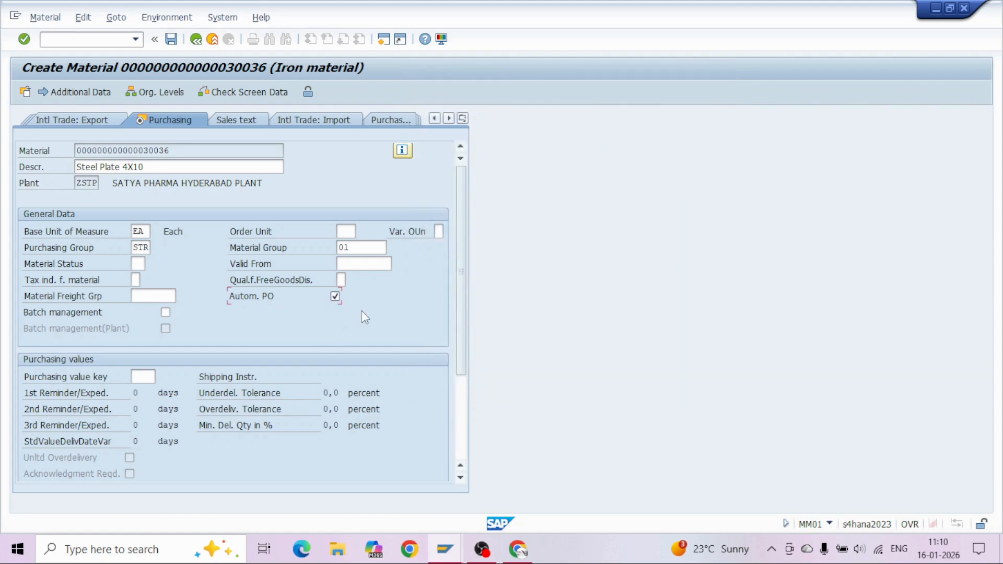
# Continue through the remaining views to Accounting 1 and pick a valuation class for the material.
pyautogui.press('Return')
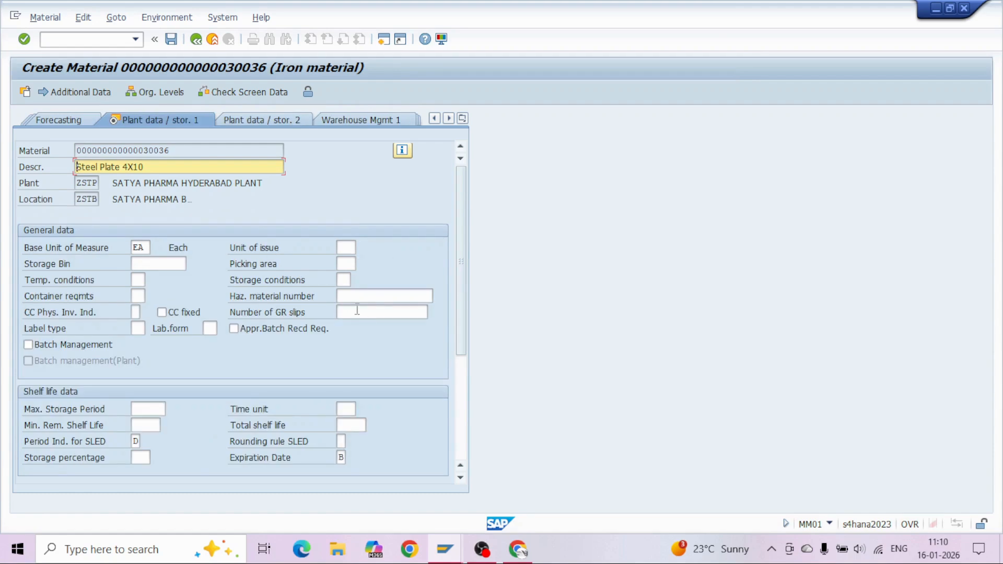
pyautogui.press('Return')
pyautogui.click(133, 296)
pyautogui.click(151, 298)
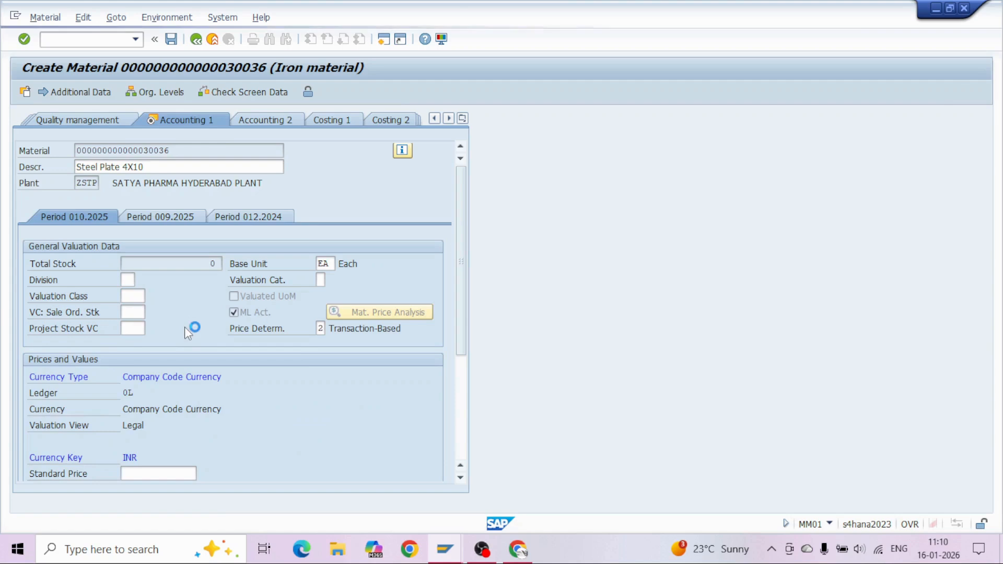
pyautogui.doubleClick(136, 261)
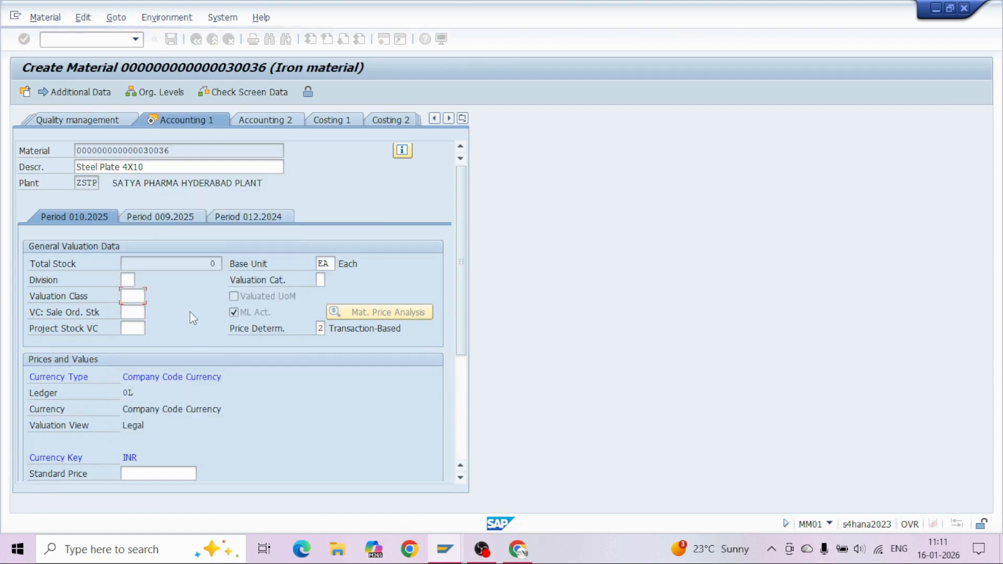
# Set the material's standard price to 280 INR and save the new material.
pyautogui.scroll(-3, 190, 311)
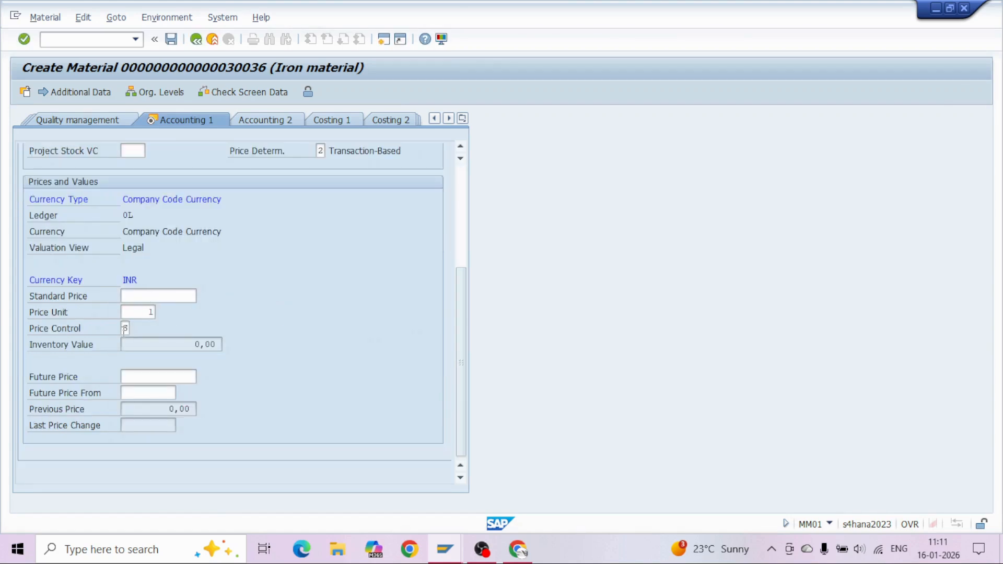
pyautogui.click(143, 294)
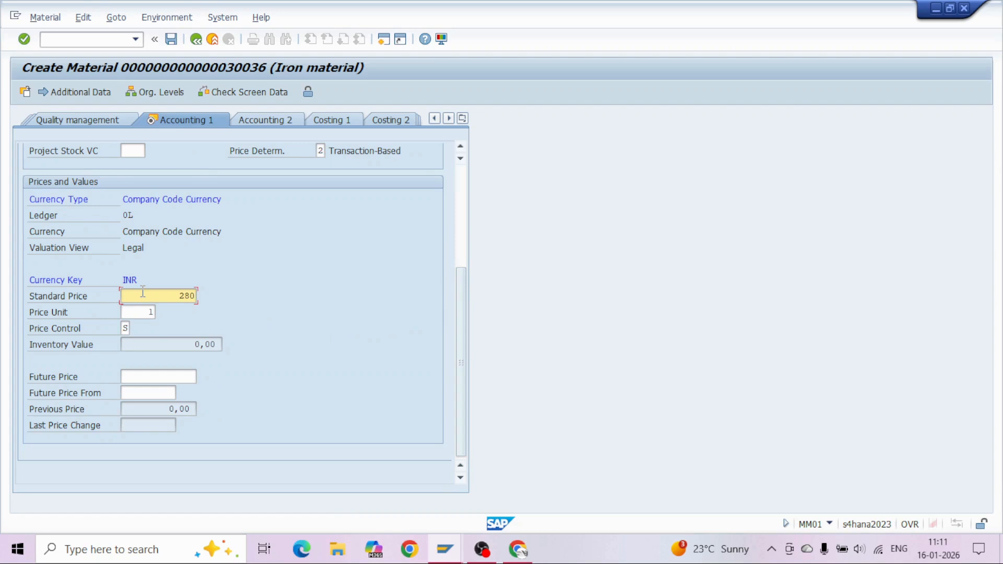
pyautogui.press('Return')
pyautogui.press('Return')
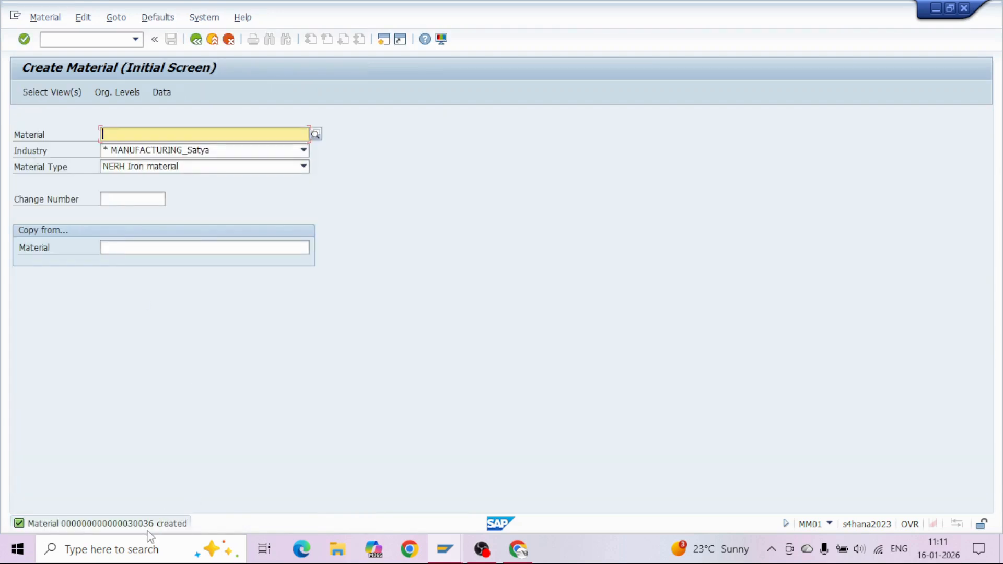
# Switch to the spreadsheet and, in the Material row, enter 30036 in D15 and "Auto PO creation" in E15.
pyautogui.hotkey('alt', 'Tab')
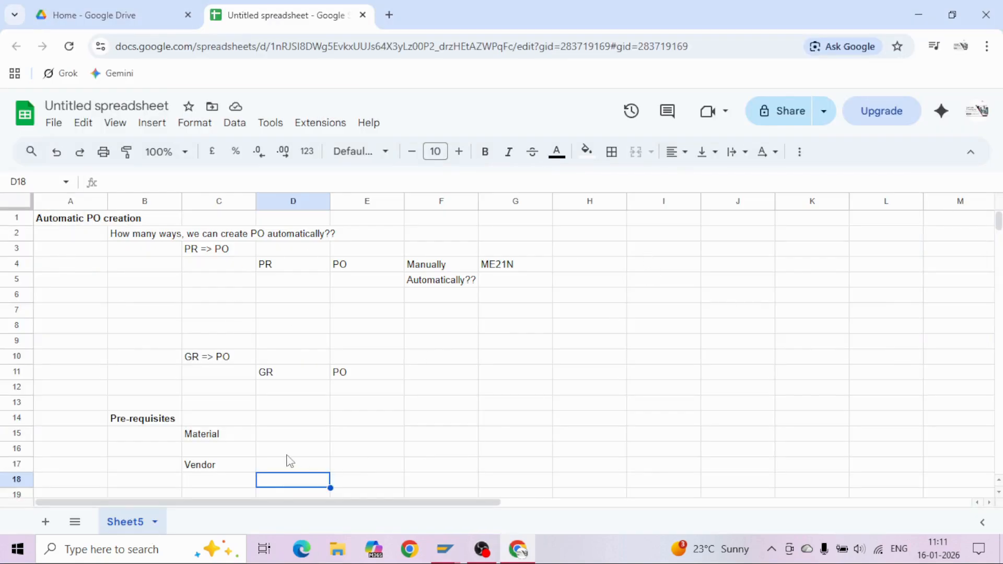
pyautogui.click(273, 436)
pyautogui.write('300')
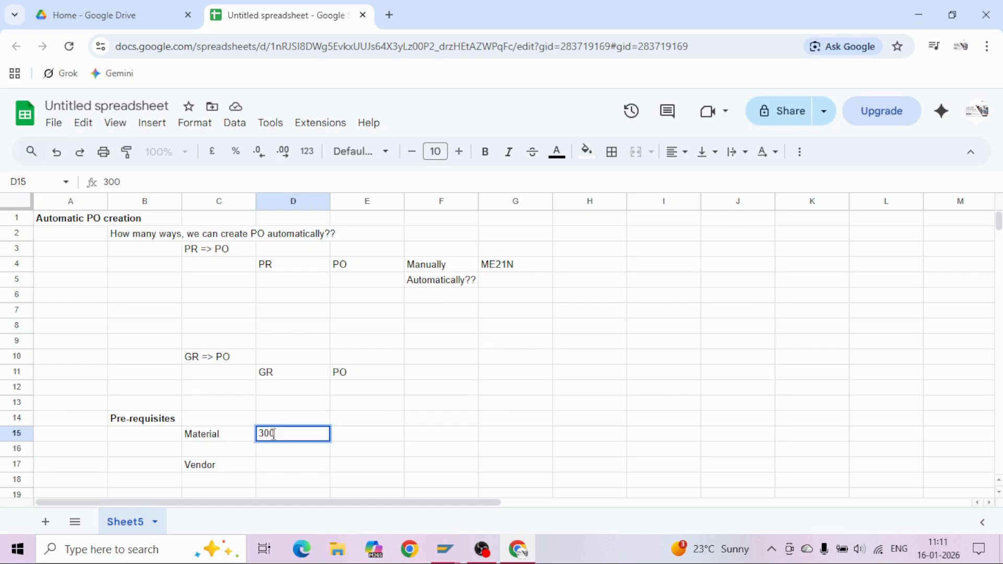
pyautogui.write('36')
pyautogui.press('Tab')
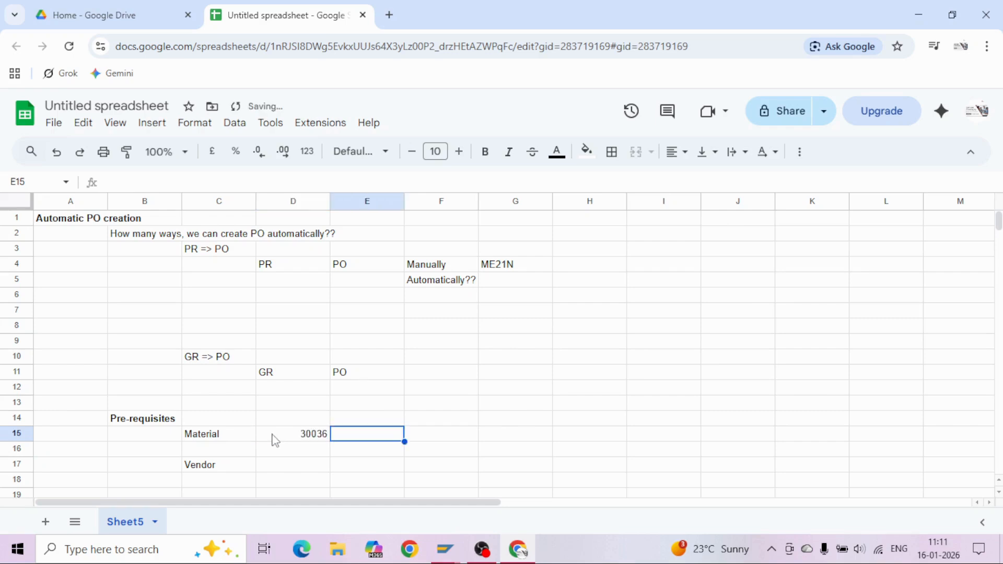
pyautogui.write('Auto PO c')
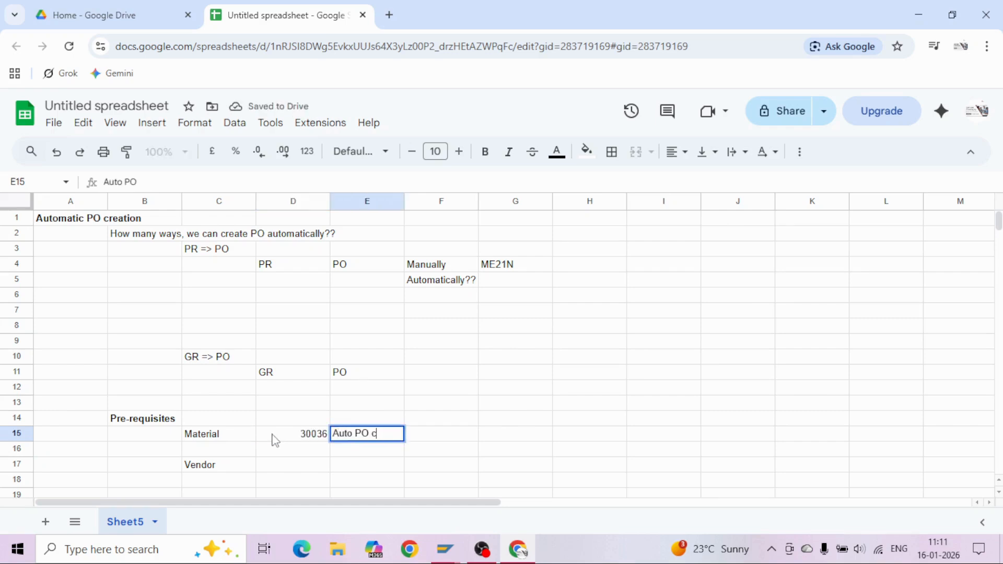
pyautogui.write('reation')
pyautogui.press('Return')
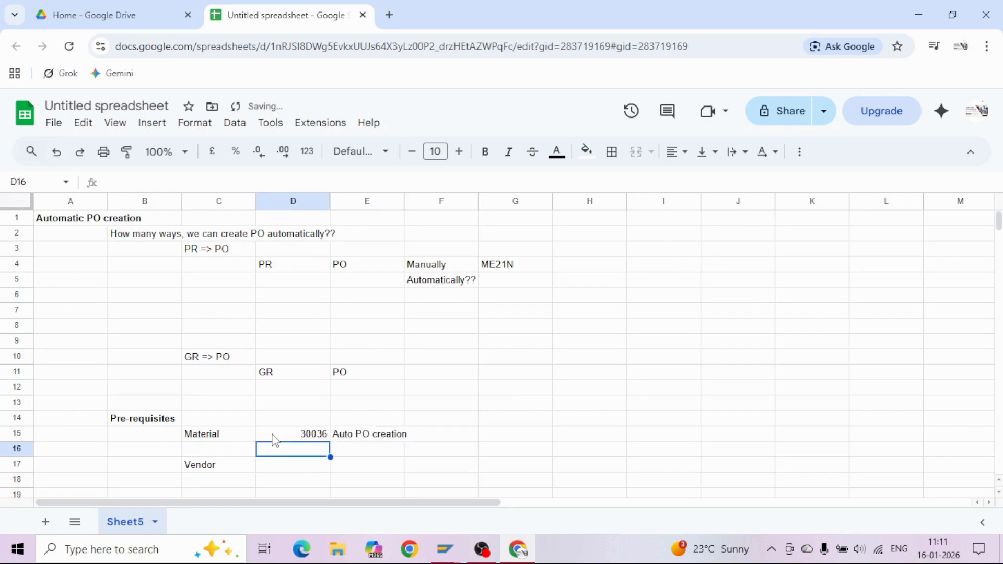
# Switch back to SAP and start a new organization in transaction BP with the grouping ZSAE BP Group for ZSAE.
pyautogui.hotkey('alt', 'Tab')
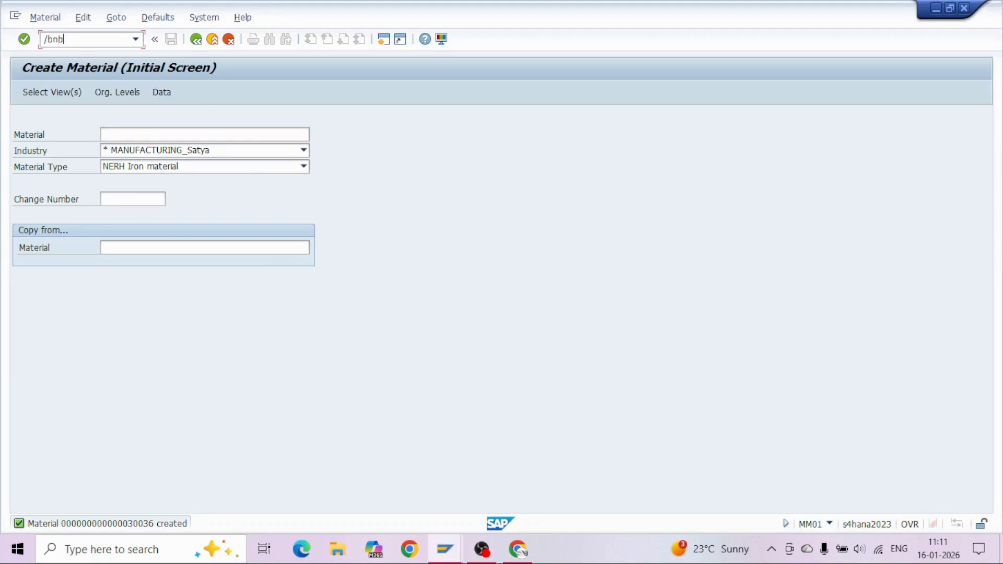
pyautogui.write('/nbp')
pyautogui.press('Return')
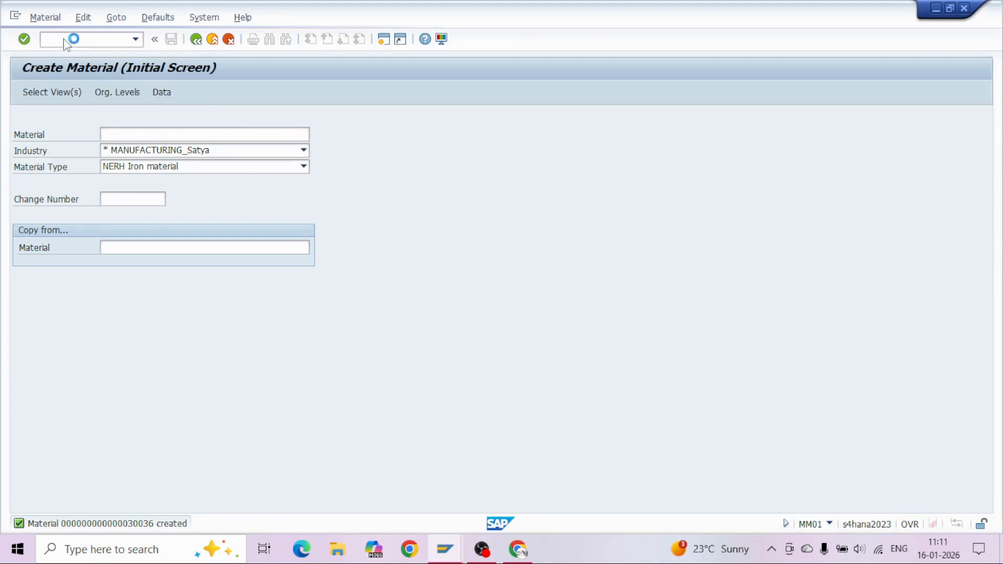
pyautogui.click(142, 94)
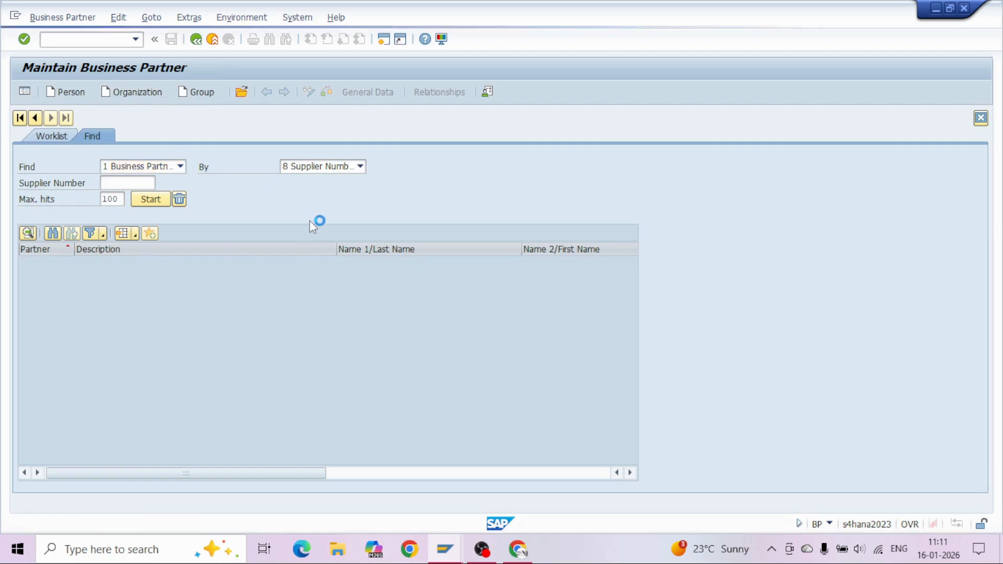
pyautogui.click(406, 124)
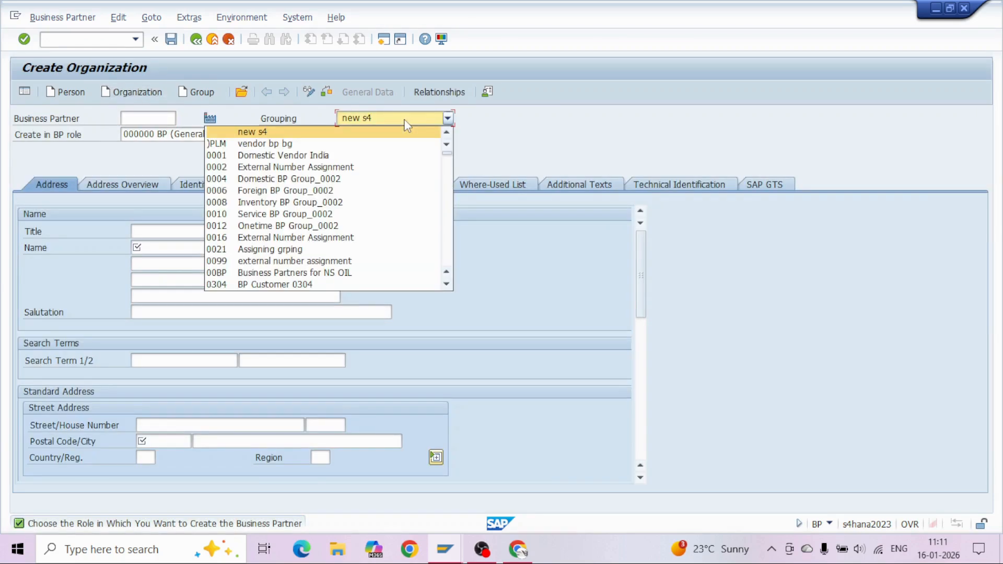
pyautogui.press('End')
pyautogui.press('Return')
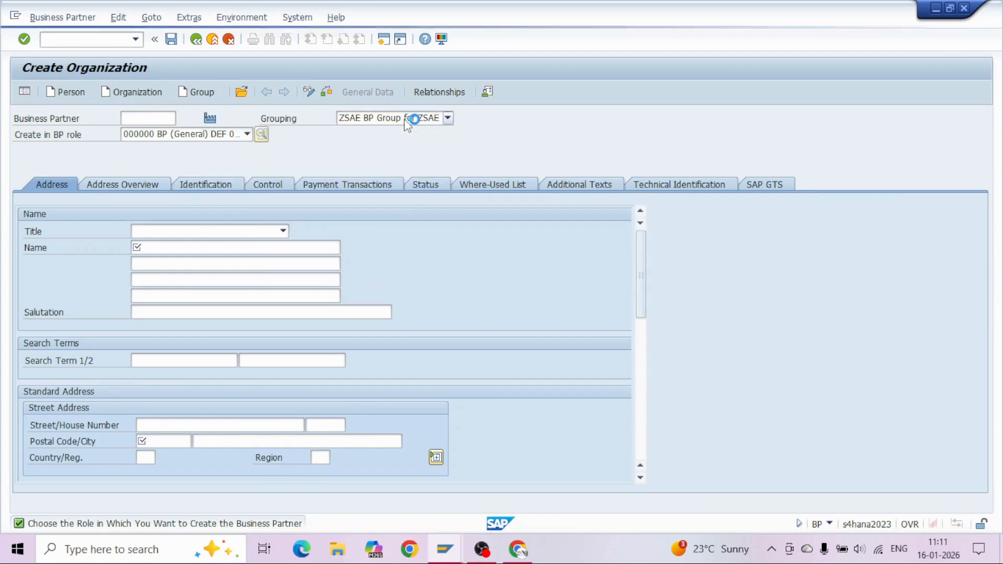
# Name the organization Retail MRK and enter its postal code, city Bangalore, country IN and region 10.
pyautogui.click(219, 250)
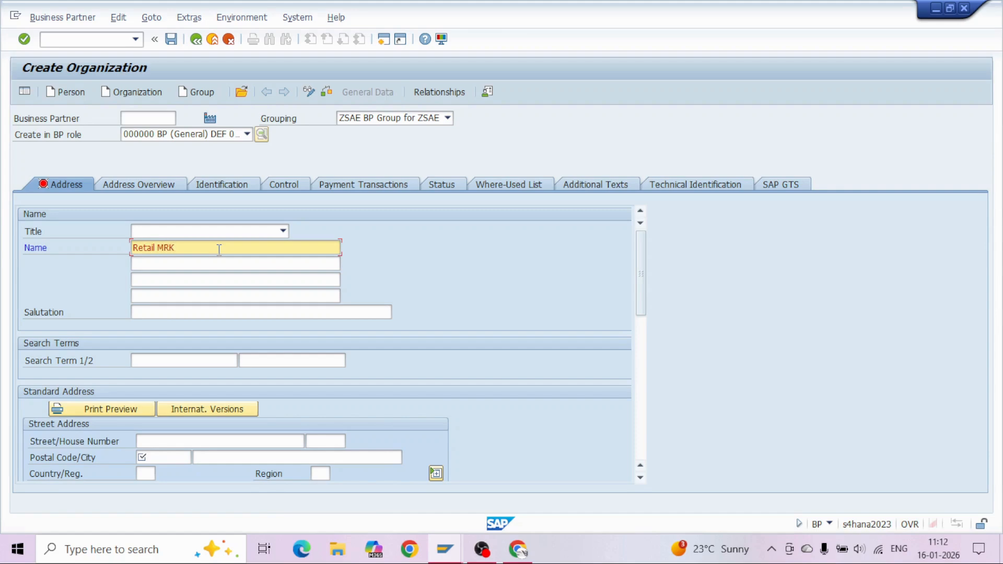
pyautogui.press('Return')
pyautogui.write('560077')
pyautogui.press('Tab')
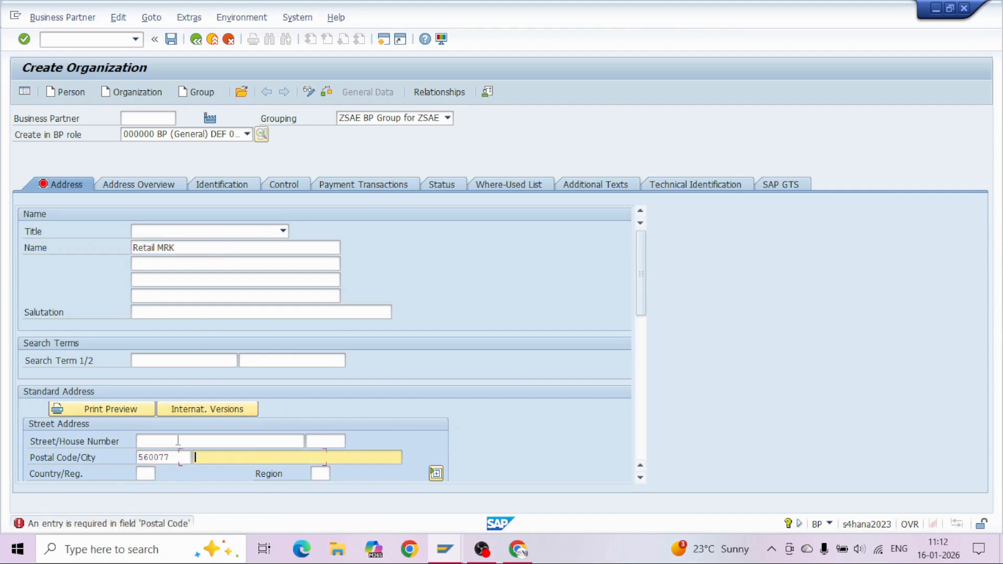
pyautogui.write('Bangalore')
pyautogui.press('Tab')
pyautogui.write('IN')
pyautogui.press('Tab')
pyautogui.write('10')
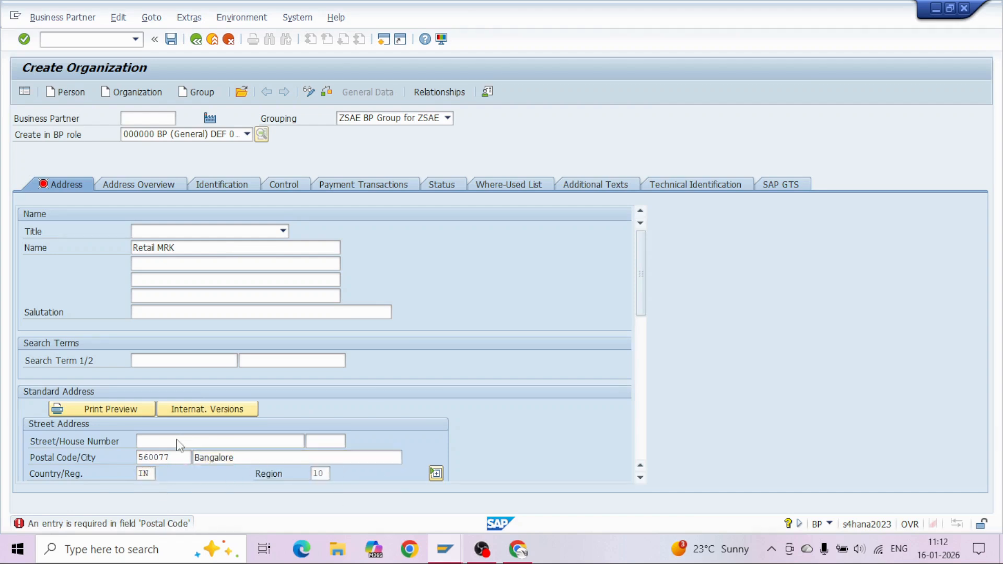
# Set the organization's communication language to EN and save the new business partner.
pyautogui.press('Return')
pyautogui.scroll(-10, 179, 434)
pyautogui.scroll(5, 208, 327)
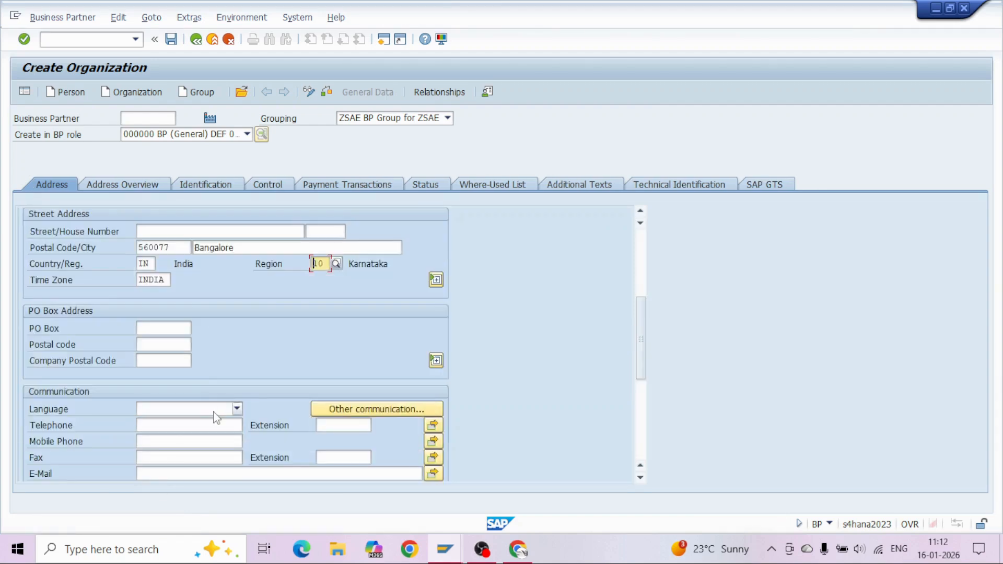
pyautogui.click(213, 411)
pyautogui.write('en')
pyautogui.press('Return')
pyautogui.press('Return')
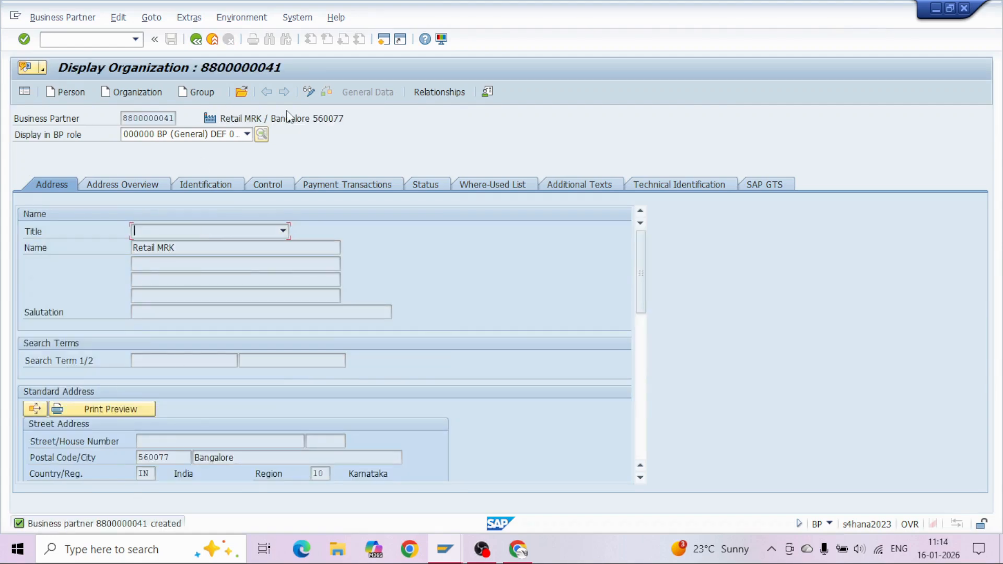
# Switch the business partner to change mode and add the role FLVN00 Vendor - Accounting.
pyautogui.click(309, 91)
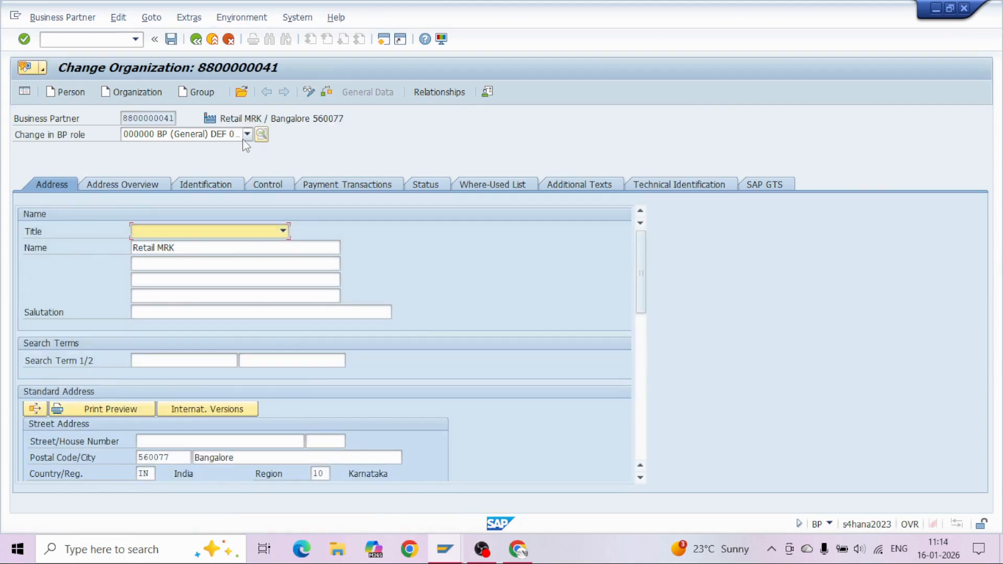
pyautogui.click(244, 138)
pyautogui.write('flv')
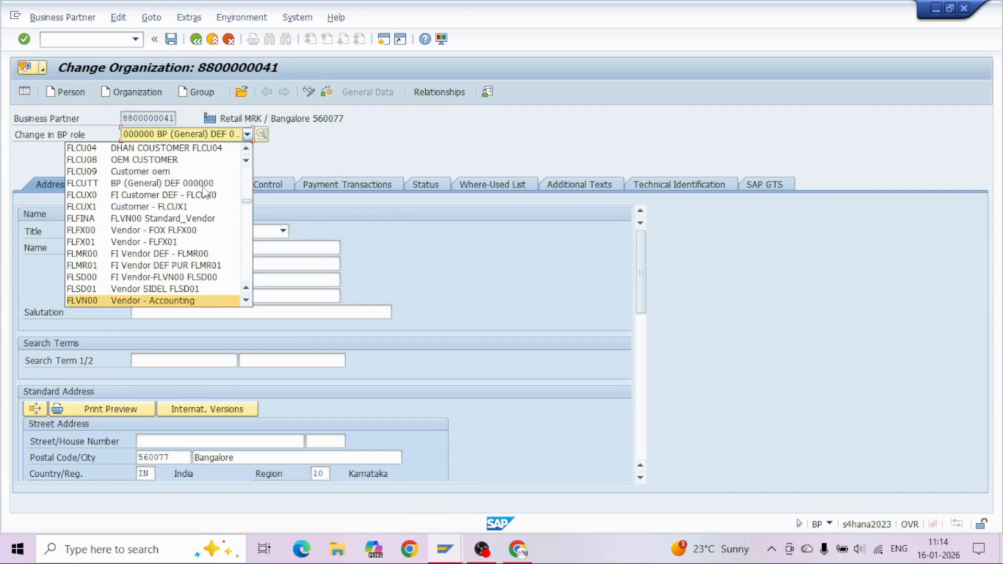
pyautogui.click(151, 302)
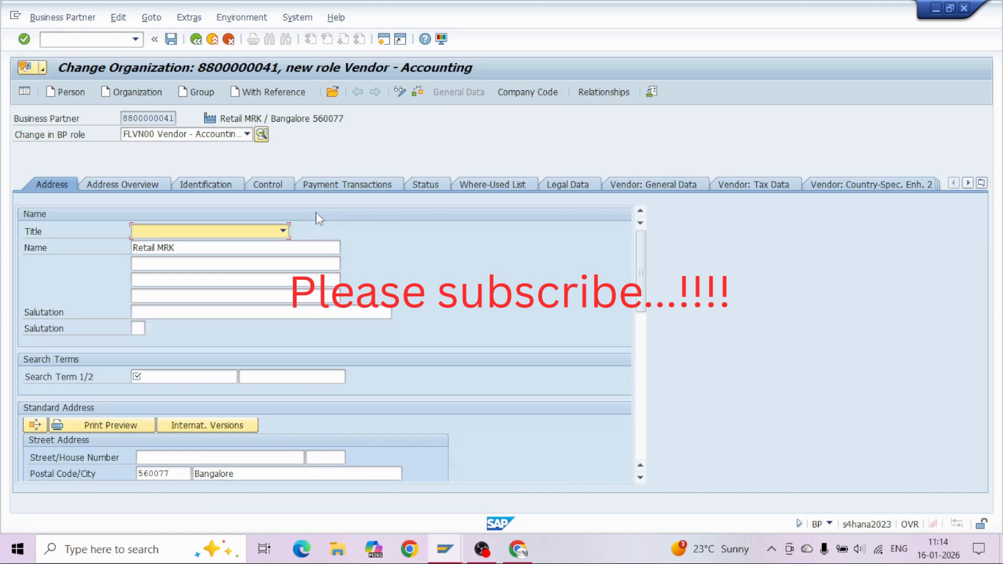
# Fill in the first search term with SATYA for the vendor.
pyautogui.click(156, 374)
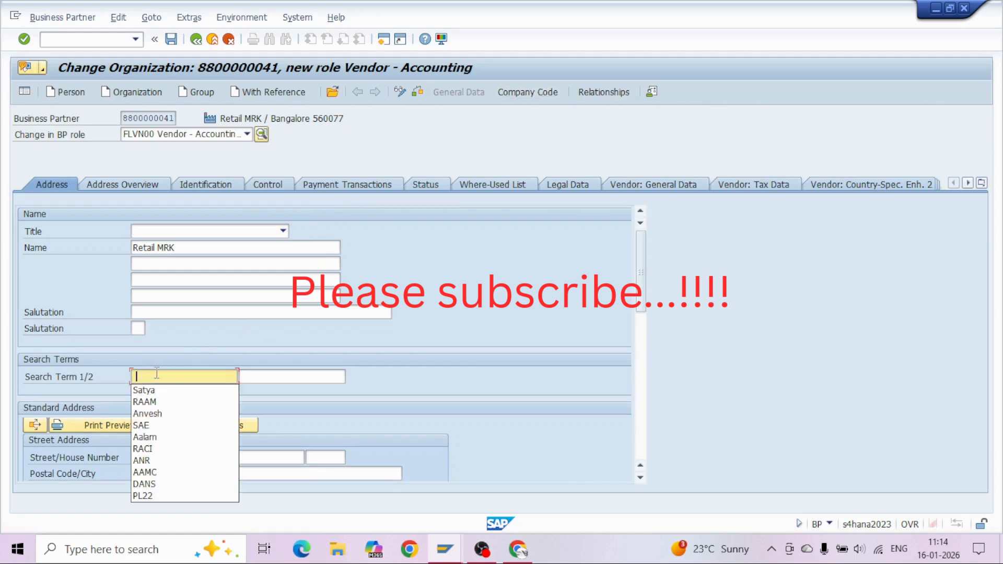
pyautogui.click(152, 390)
pyautogui.scroll(-10, 445, 365)
pyautogui.scroll(10, 445, 365)
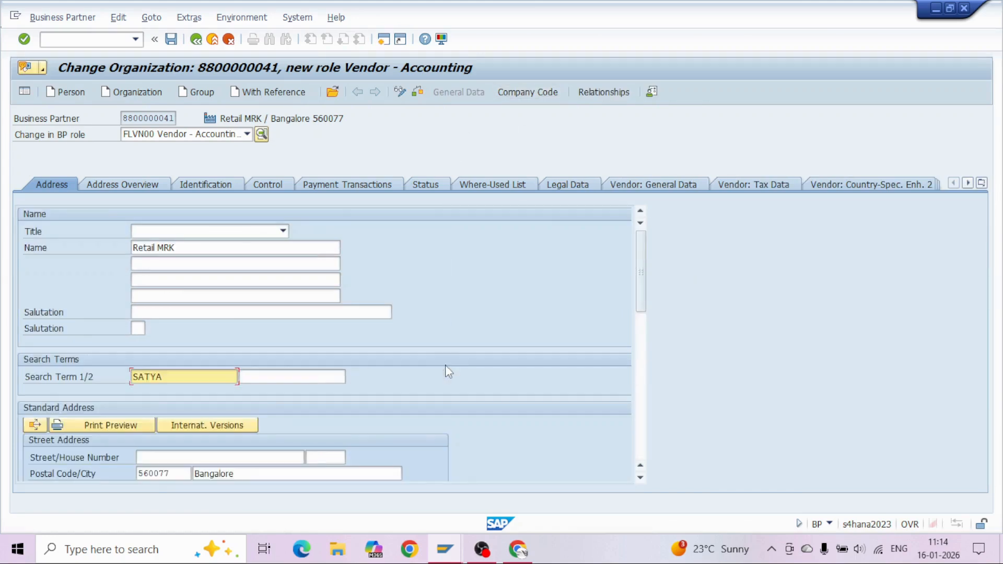
# Open the vendor's company code data and assign company code ZSAE.
pyautogui.click(527, 92)
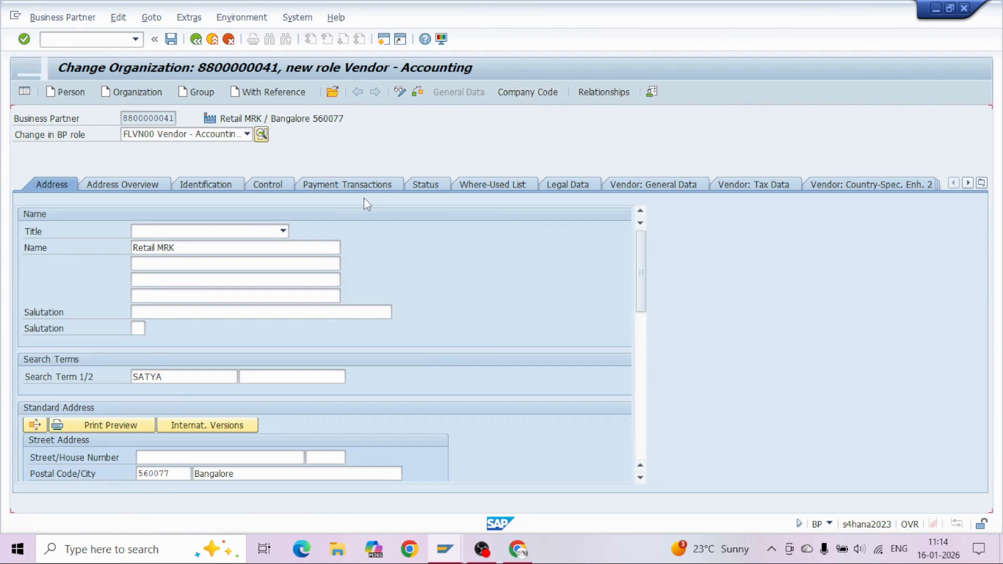
pyautogui.click(157, 199)
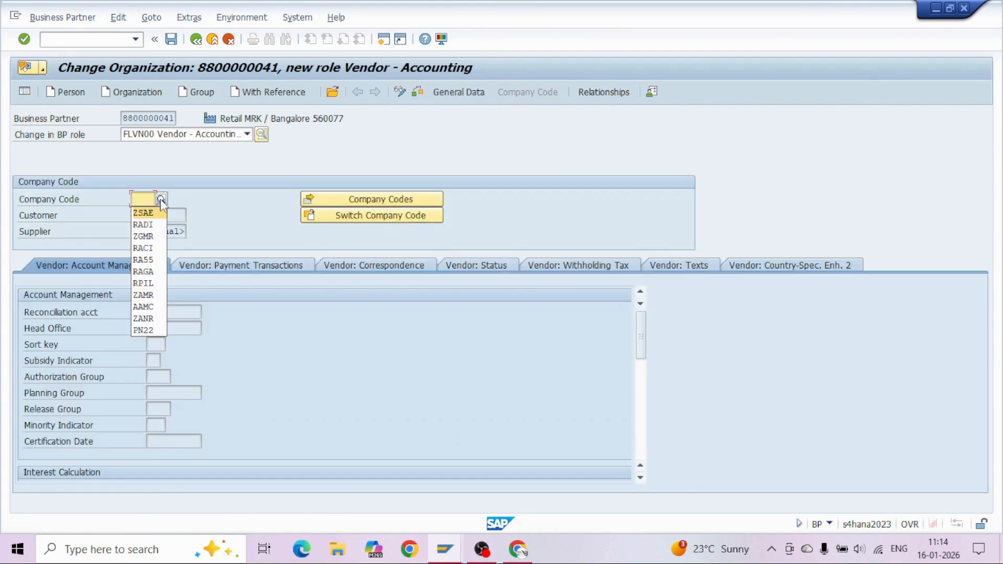
pyautogui.click(159, 210)
pyautogui.press('Return')
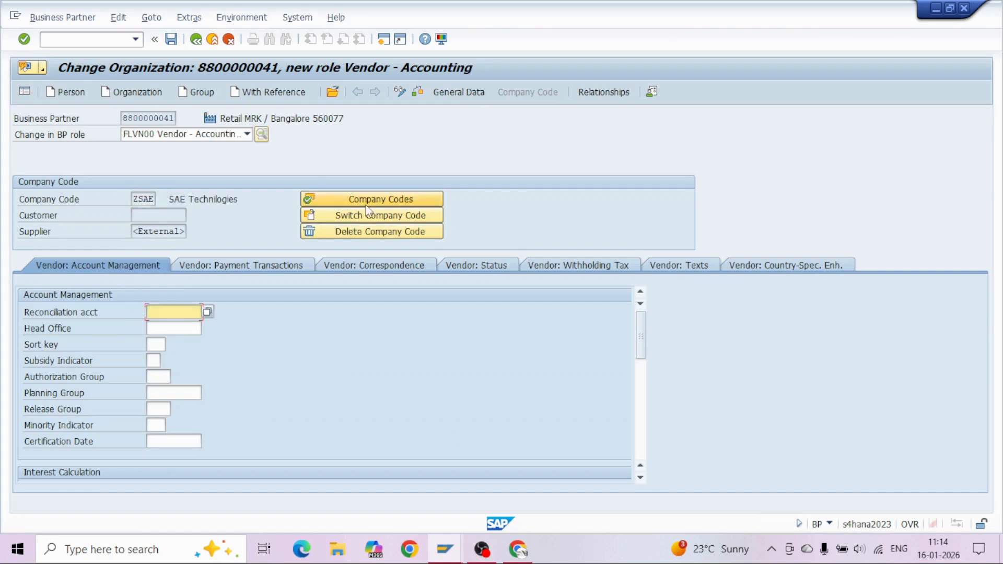
# Delete ZSAE from the vendor's company codes and adopt ZSPC instead.
pyautogui.click(383, 202)
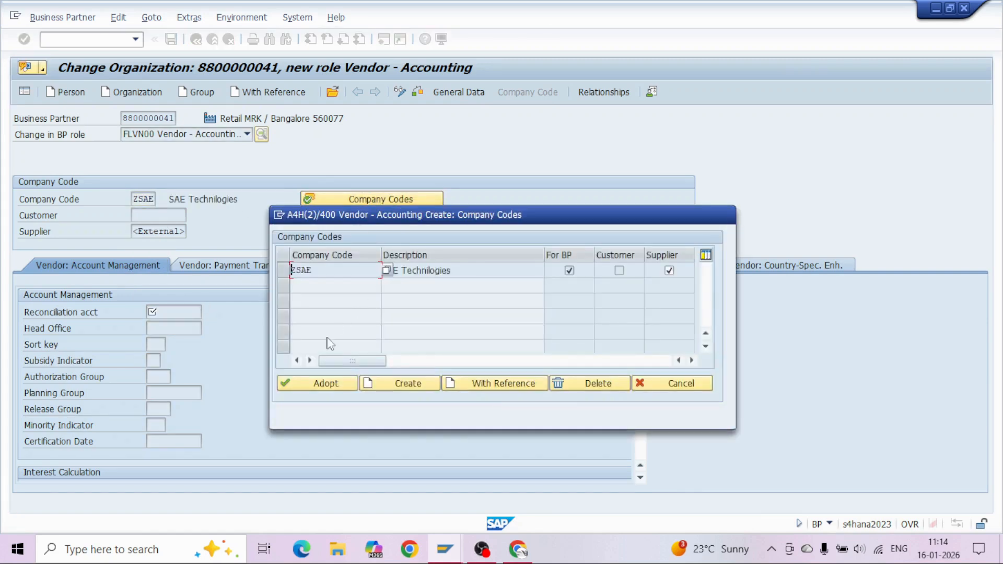
pyautogui.click(283, 270)
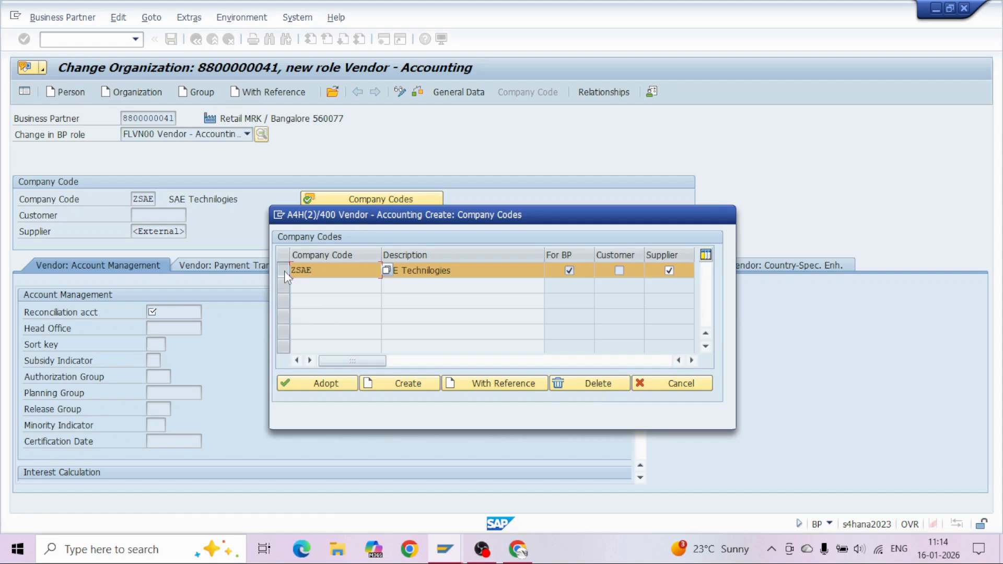
pyautogui.click(586, 384)
pyautogui.click(202, 286)
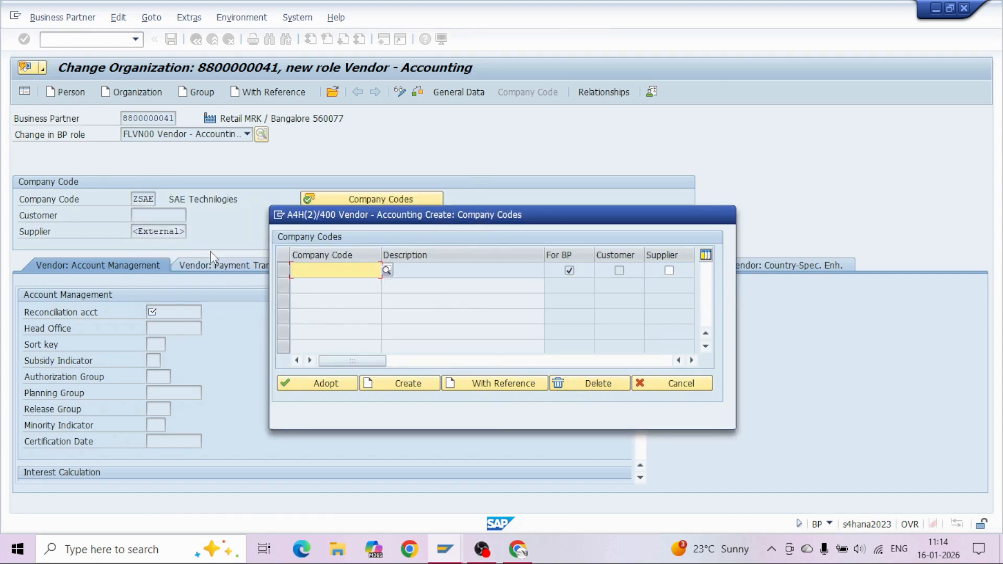
pyautogui.press('space')
pyautogui.press('Down')
pyautogui.press('Return')
pyautogui.press('Return')
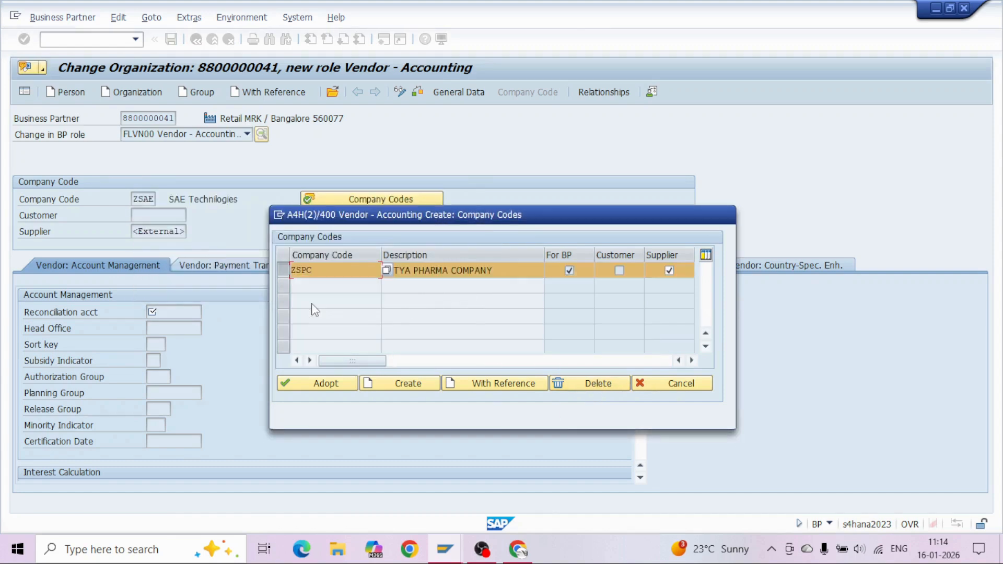
pyautogui.click(302, 382)
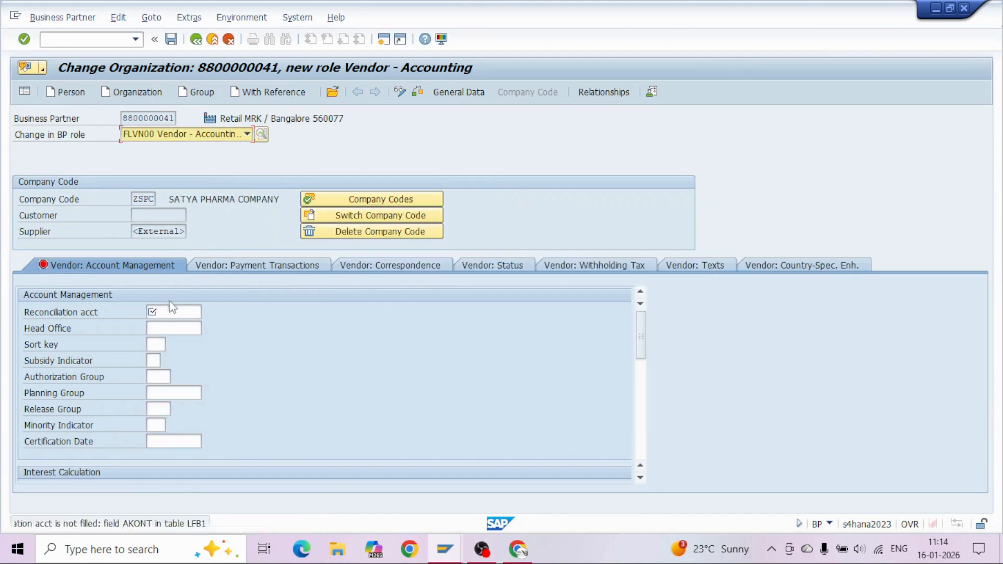
# Choose 801 Material Reconciliation account as the reconciliation account and try to save the vendor.
pyautogui.click(170, 311)
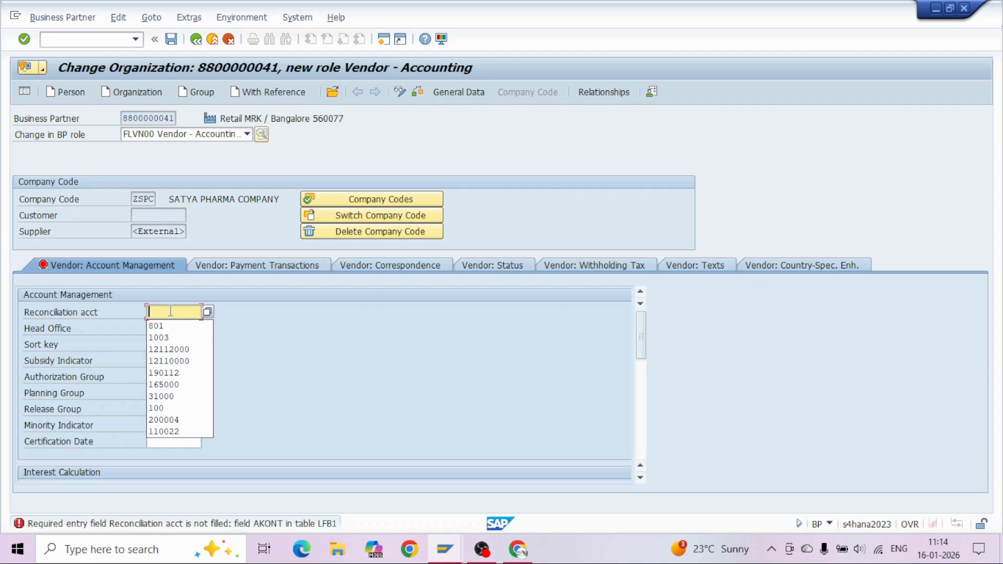
pyautogui.click(207, 312)
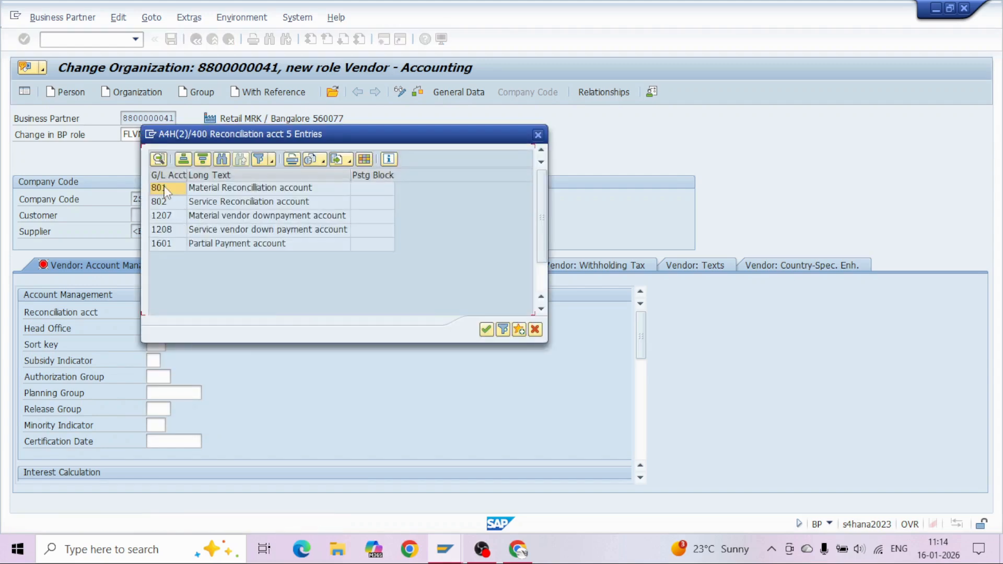
pyautogui.doubleClick(165, 191)
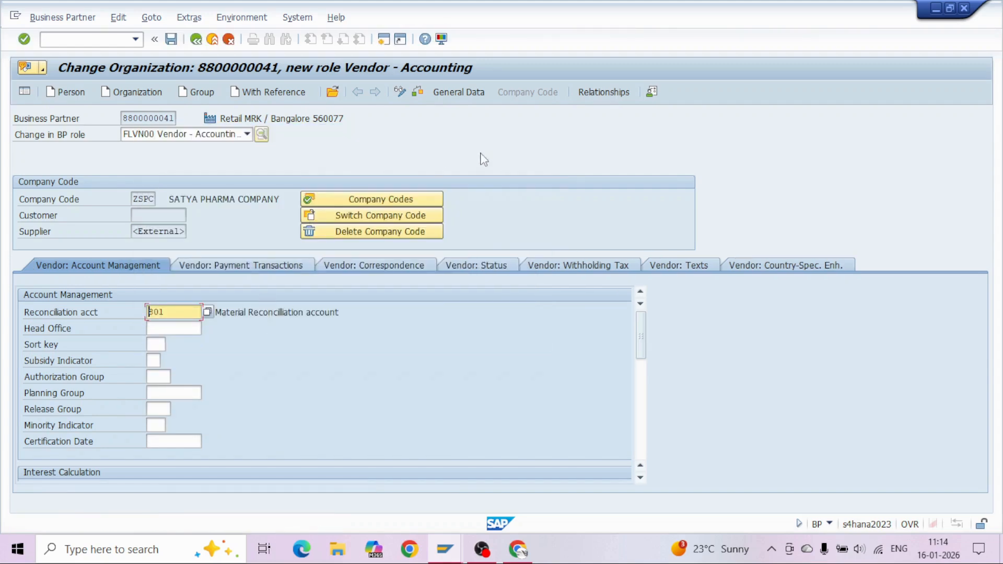
pyautogui.click(171, 39)
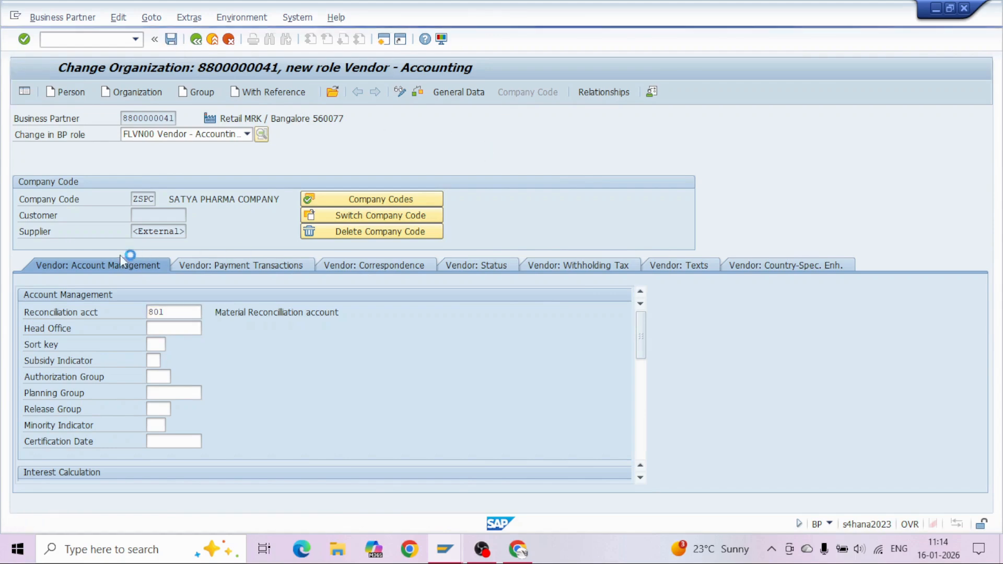
# In the vendor's general data, enter the business partner number as the external vendor number and save.
pyautogui.click(472, 94)
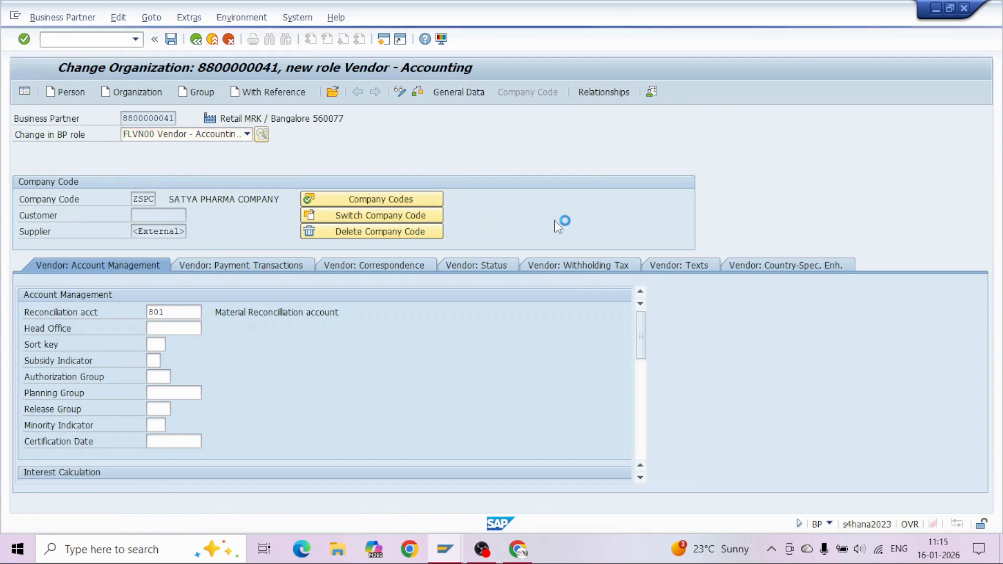
pyautogui.click(647, 190)
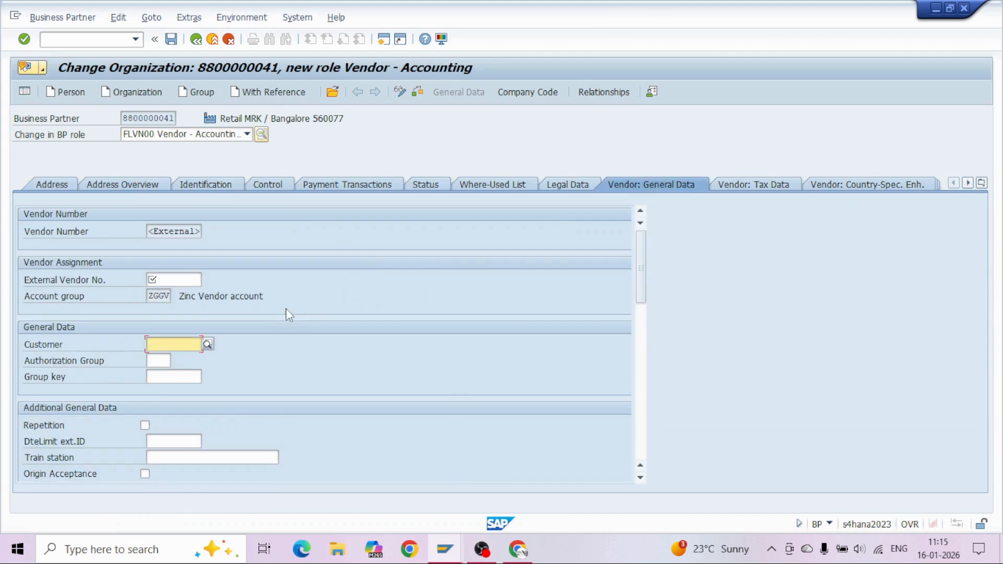
pyautogui.doubleClick(174, 114)
pyautogui.hotkey('ctrl', 'c')
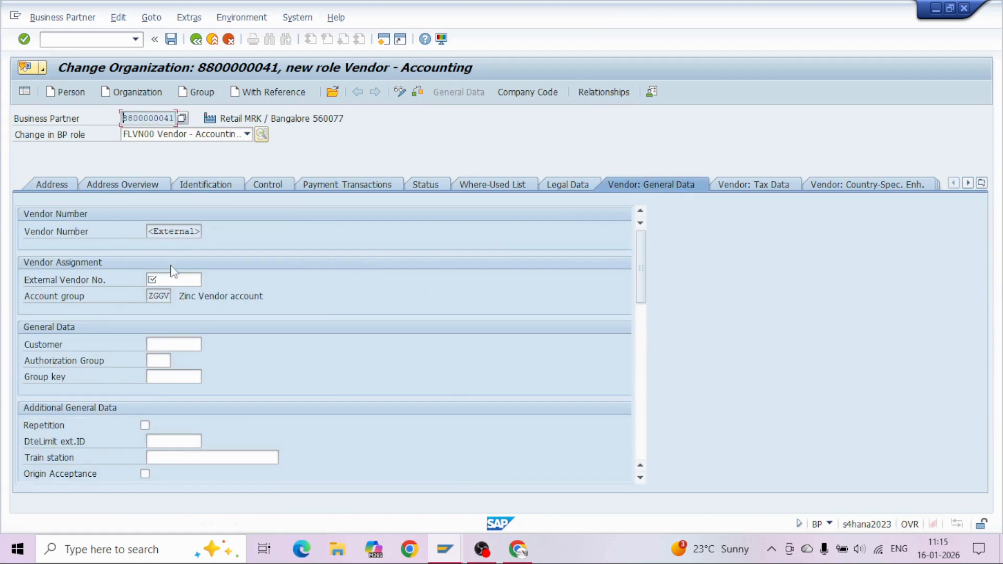
pyautogui.click(172, 279)
pyautogui.hotkey('ctrl', 'v')
pyautogui.press('Return')
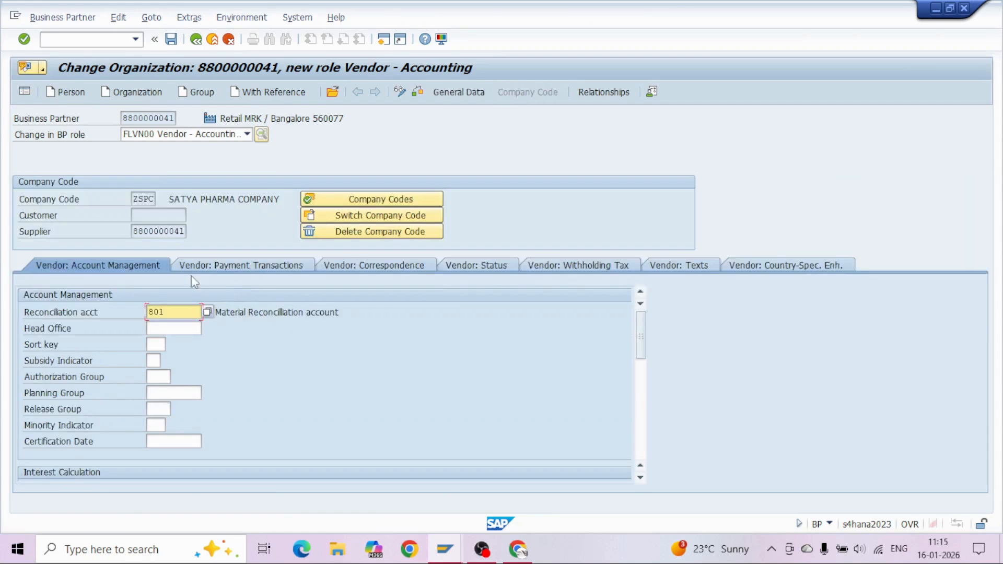
pyautogui.click(171, 41)
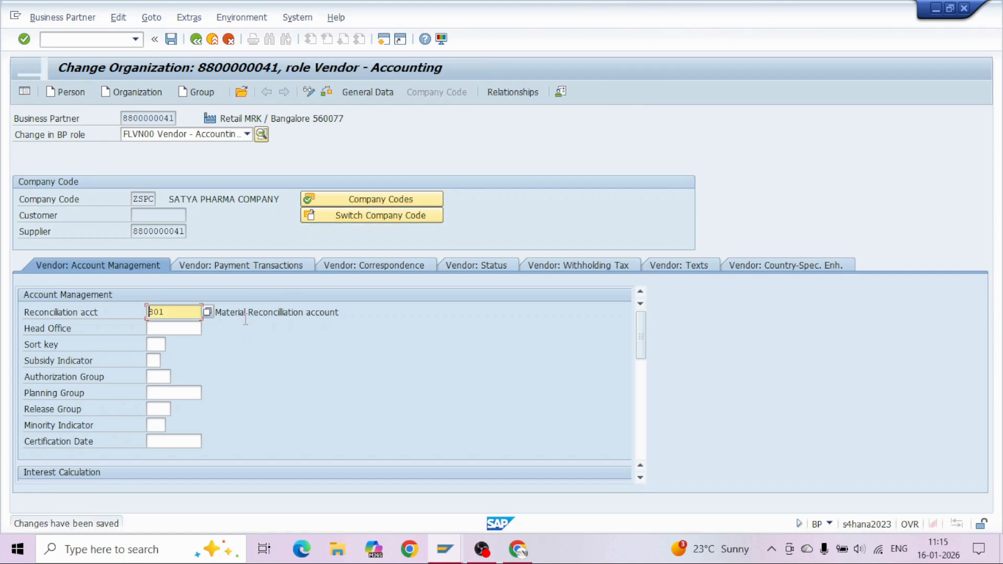
# Add the role FLVN01 Vendor Purchasing to the business partner and assign purchasing organization ZSTO.
pyautogui.click(247, 135)
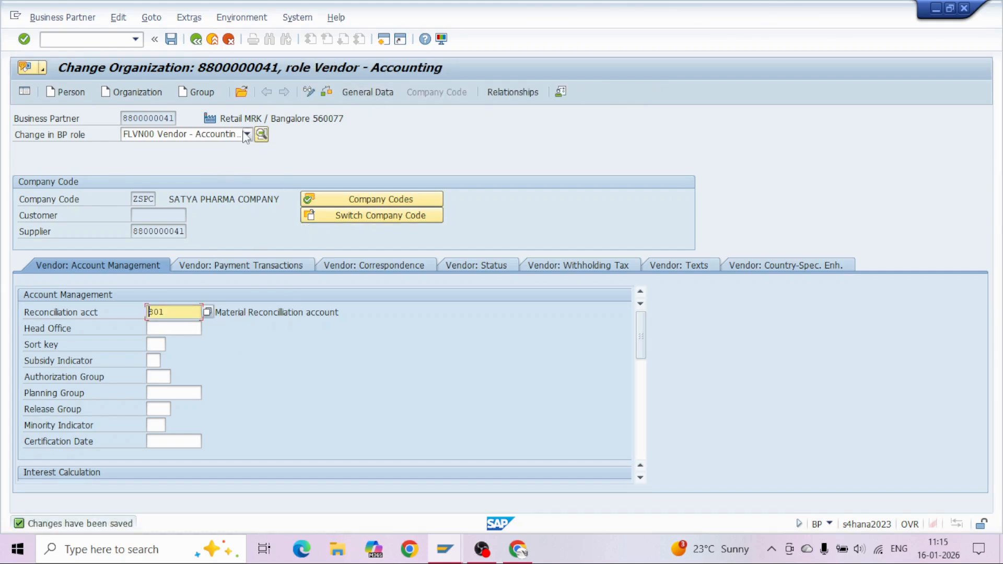
pyautogui.click(178, 159)
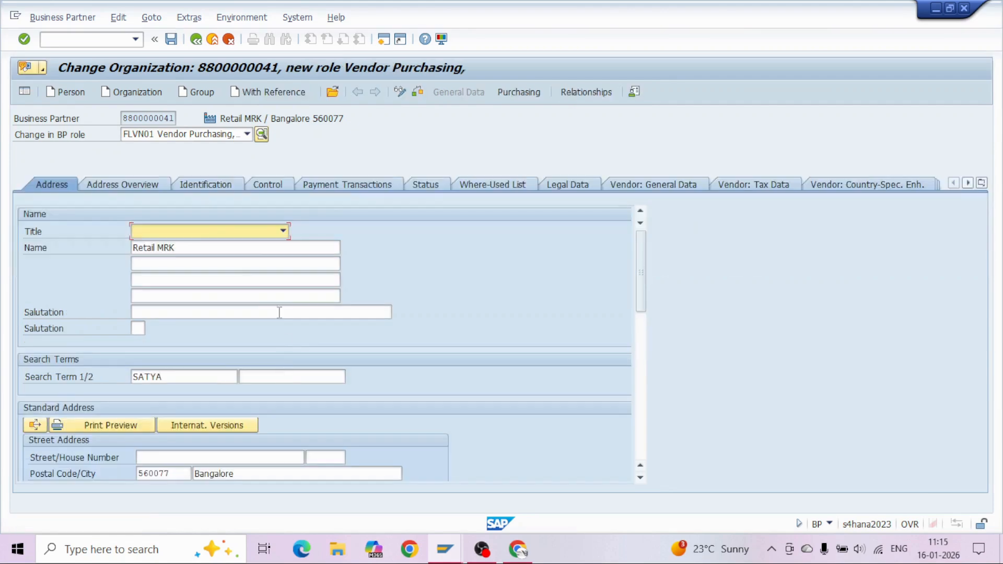
pyautogui.click(520, 92)
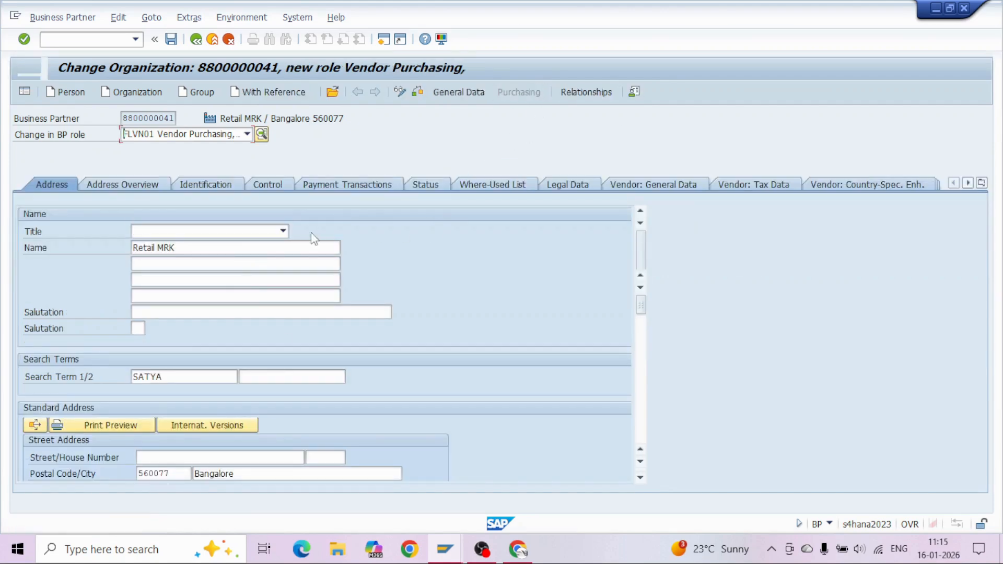
pyautogui.click(149, 199)
pyautogui.press('Down')
pyautogui.press('Return')
pyautogui.press('Return')
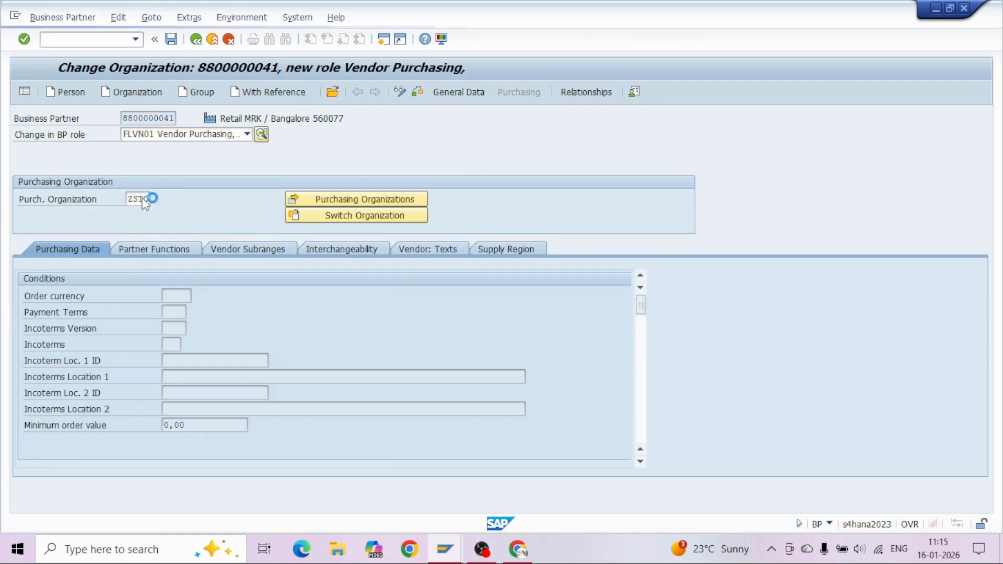
# Set the order currency to INR and save the purchasing role with its partner functions.
pyautogui.click(177, 312)
pyautogui.click(198, 313)
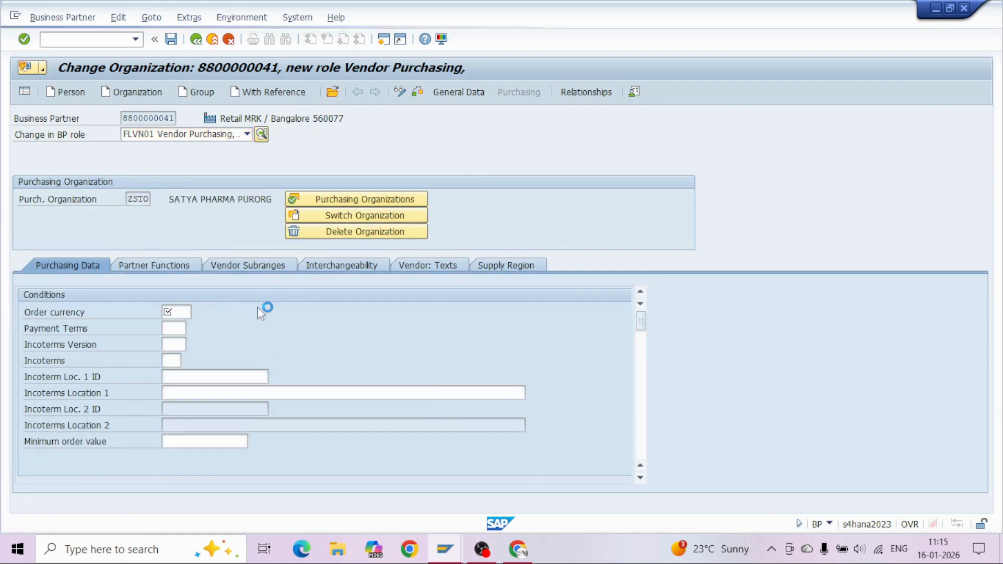
pyautogui.press('Escape')
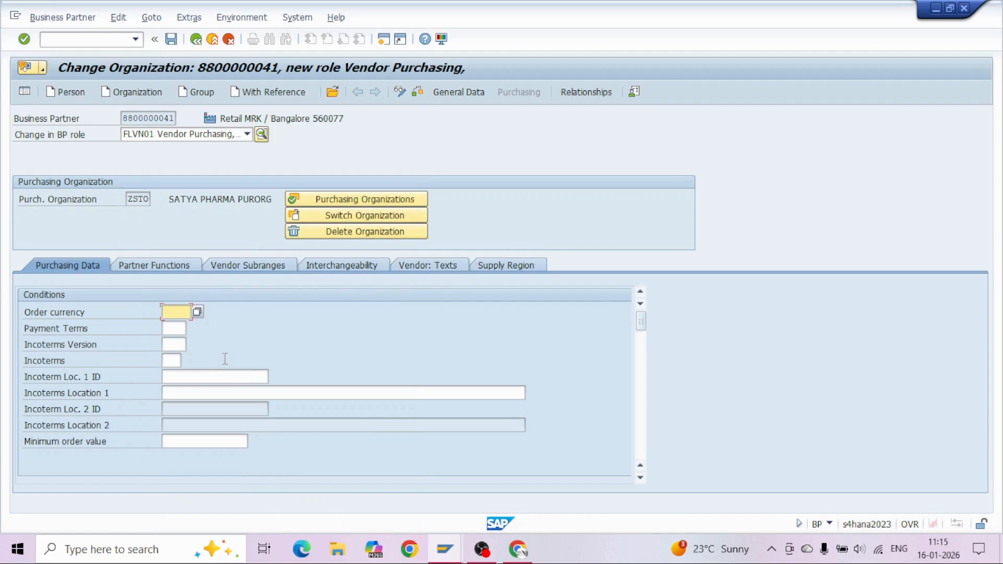
pyautogui.write('INR')
pyautogui.press('Return')
pyautogui.click(152, 265)
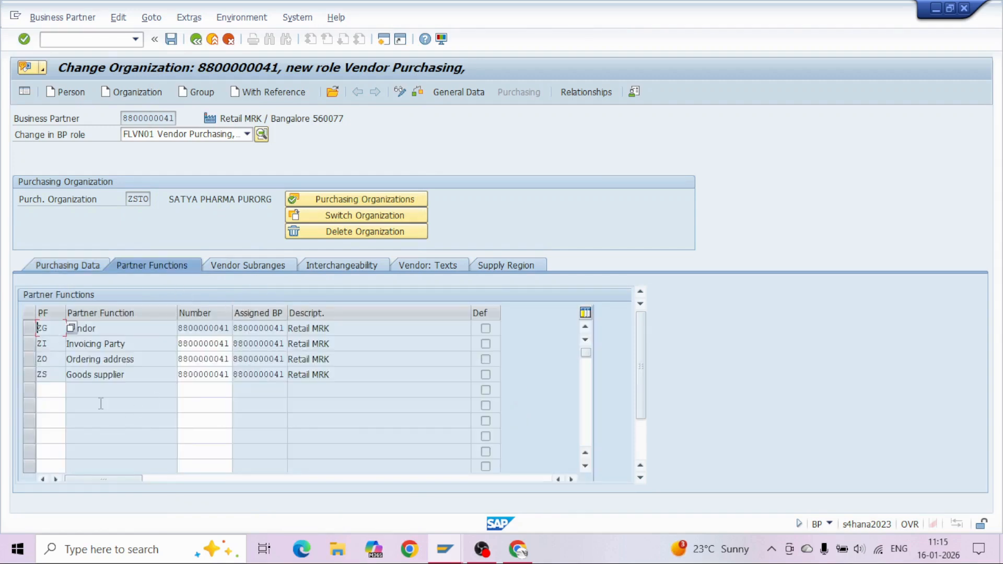
pyautogui.click(173, 40)
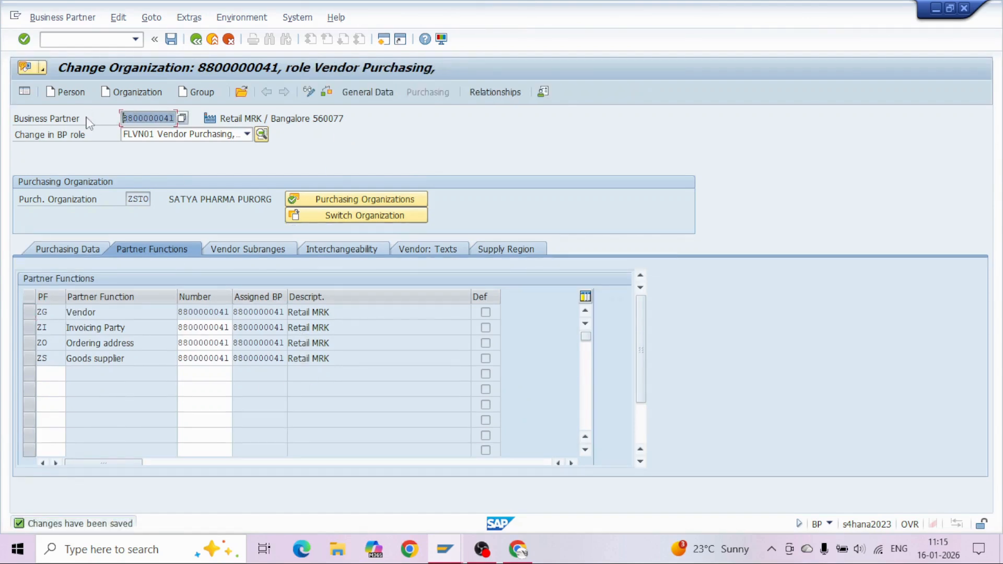
# In the spreadsheet, enter the new vendor number beside Vendor and copy the note "Auto PO creation" into the cell next to it.
pyautogui.hotkey('alt', 'Tab')
pyautogui.press('Tab')
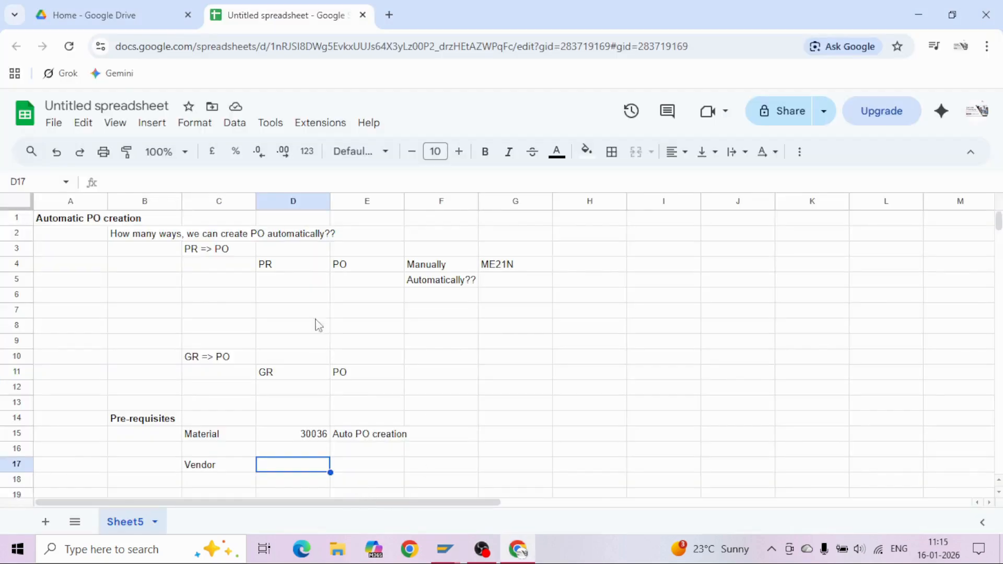
pyautogui.write('8800000041')
pyautogui.press('Tab')
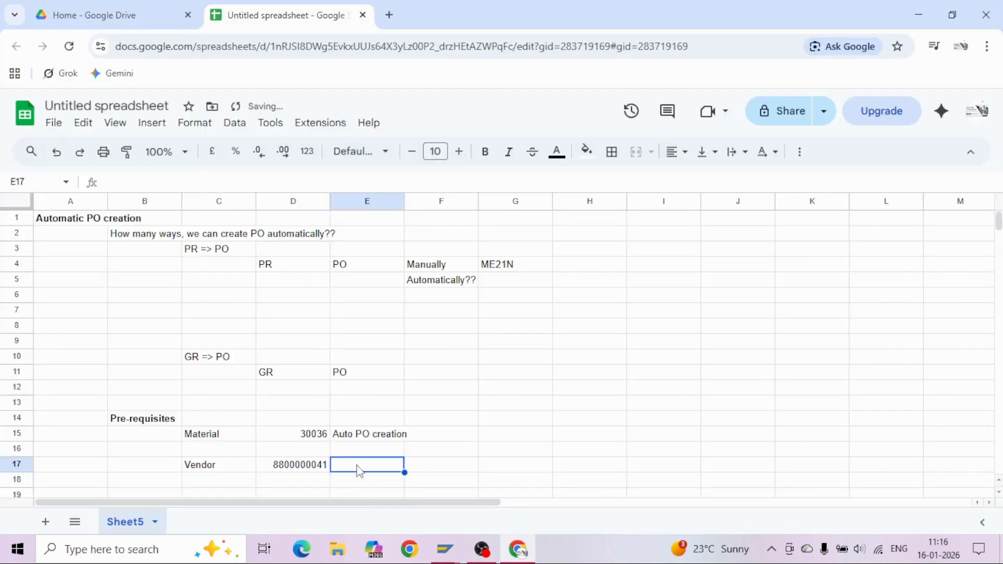
pyautogui.click(375, 437)
pyautogui.hotkey('ctrl', 'c')
pyautogui.click(358, 466)
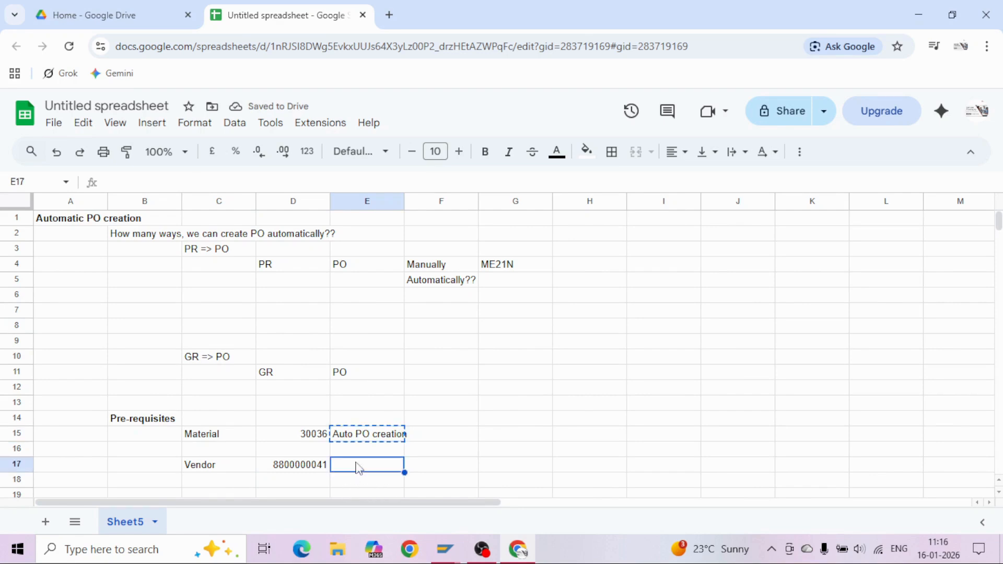
pyautogui.hotkey('ctrl', 'v')
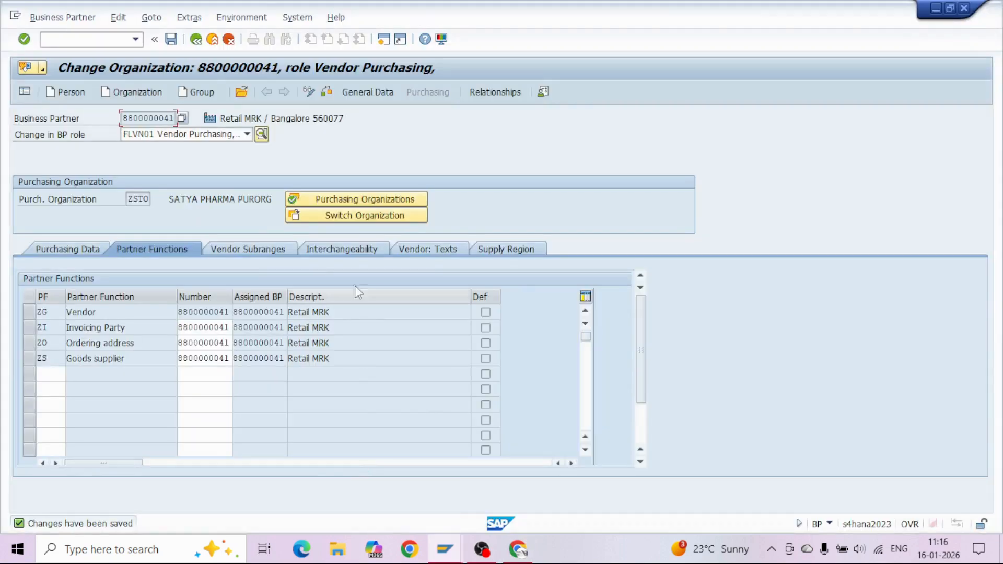
# In SAP, enable Automatic Purchase Order in the vendor's additional purchasing data and save the business partner.
pyautogui.click(85, 249)
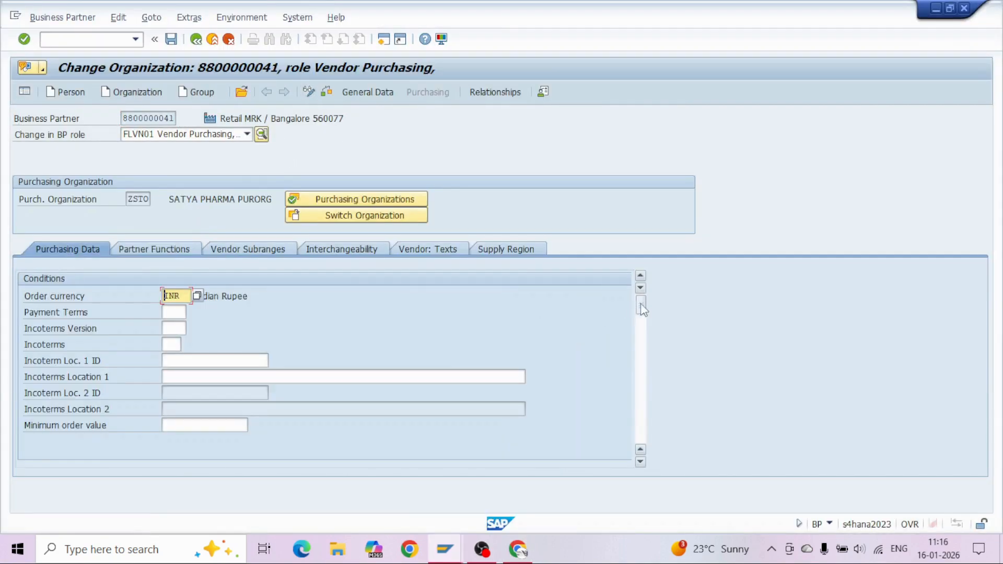
pyautogui.moveTo(641, 304); pyautogui.dragTo(665, 392)
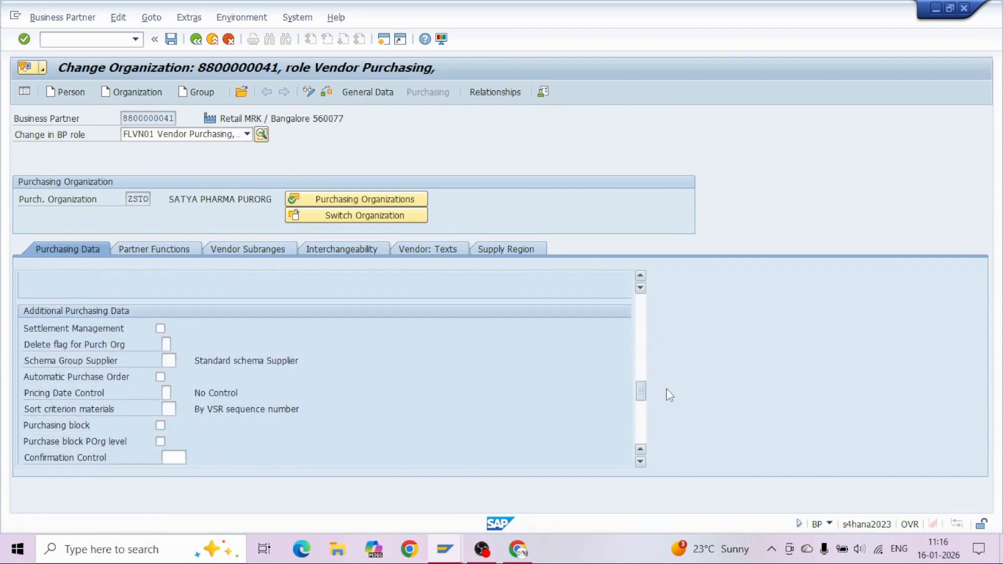
pyautogui.click(163, 378)
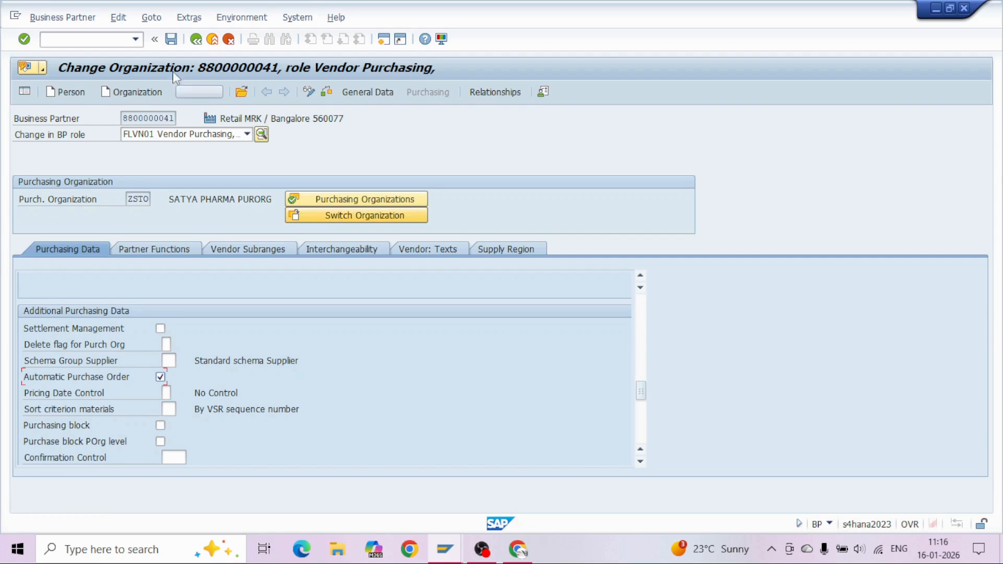
pyautogui.click(168, 44)
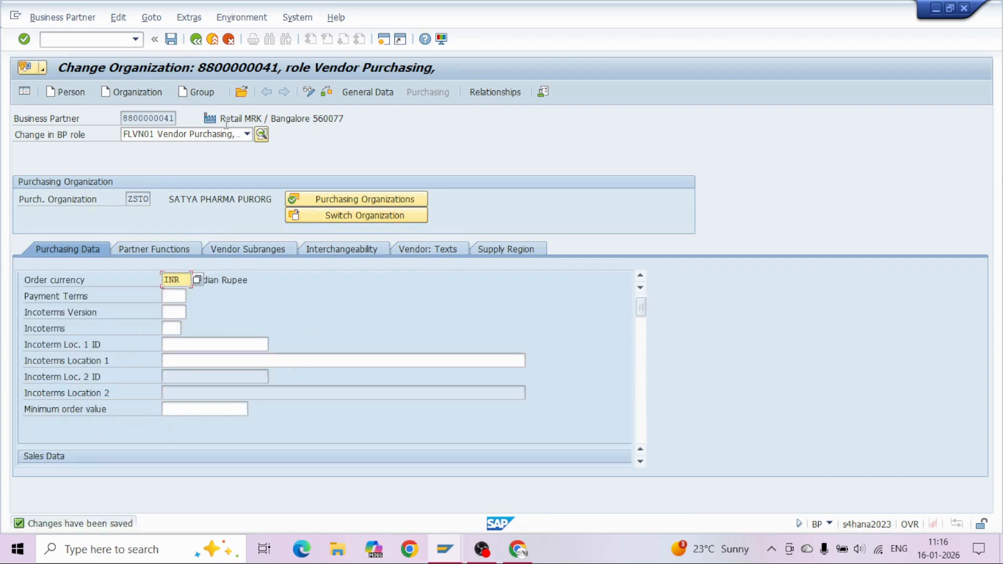
# Add PIR as a prerequisite in cell C19 of the spreadsheet, two rows below Vendor.
pyautogui.hotkey('alt', 'Tab')
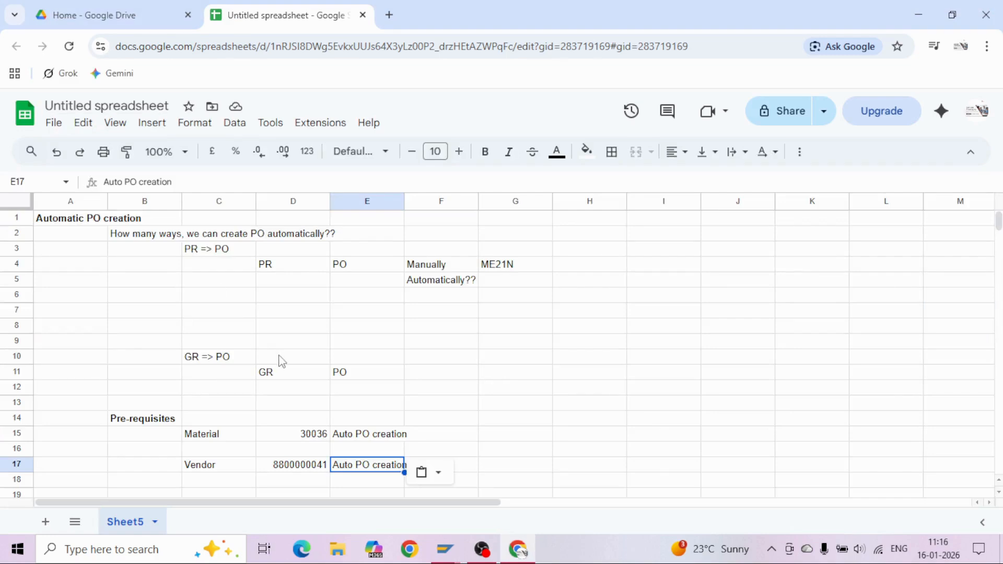
pyautogui.press('Down')
pyautogui.press('Down')
pyautogui.press('Down')
pyautogui.press('Down')
pyautogui.press('Down')
pyautogui.press('Left')
pyautogui.press('Left')
pyautogui.hotkey('ctrl', 'Up')
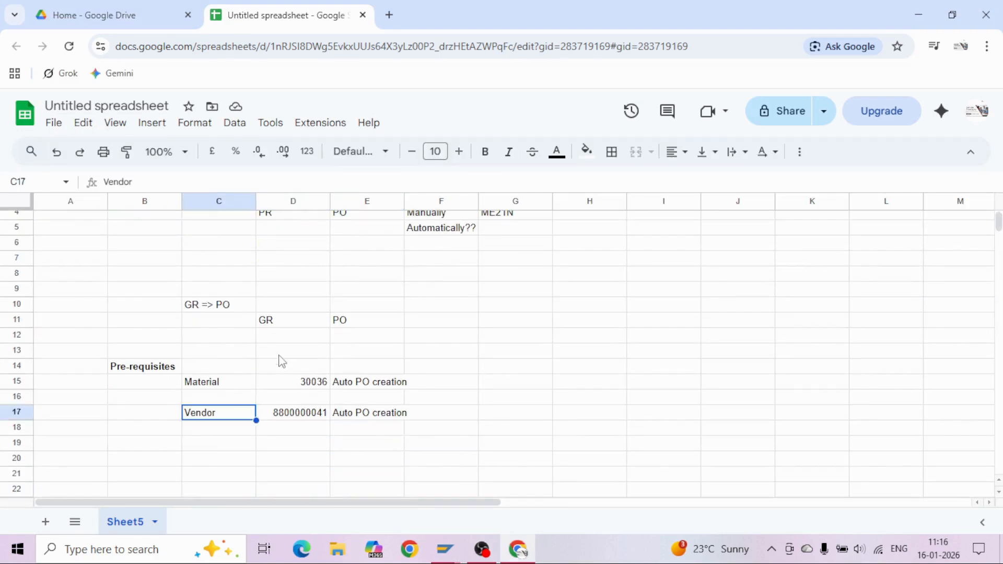
pyautogui.press('Down')
pyautogui.press('Down')
pyautogui.write('PIR')
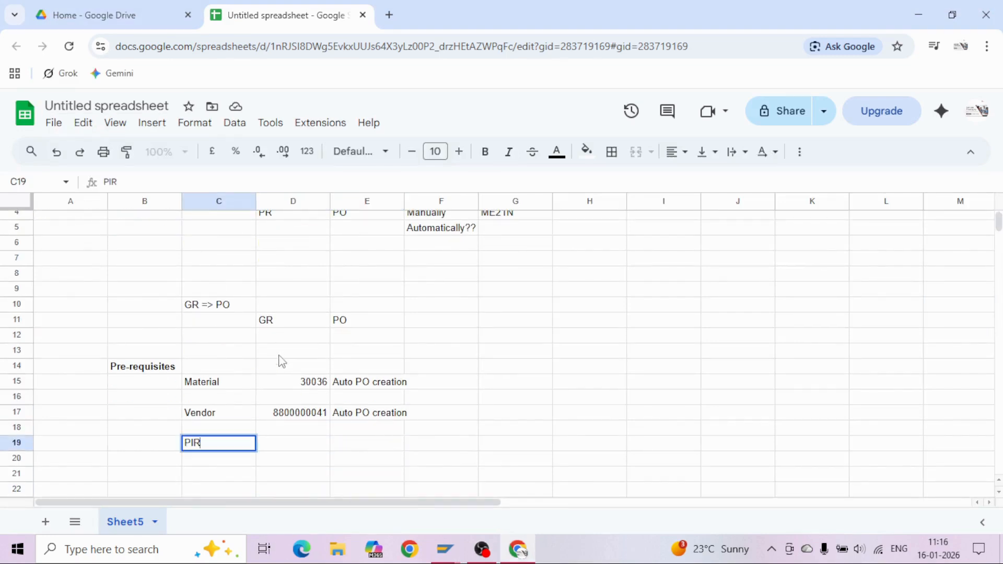
pyautogui.press('Tab')
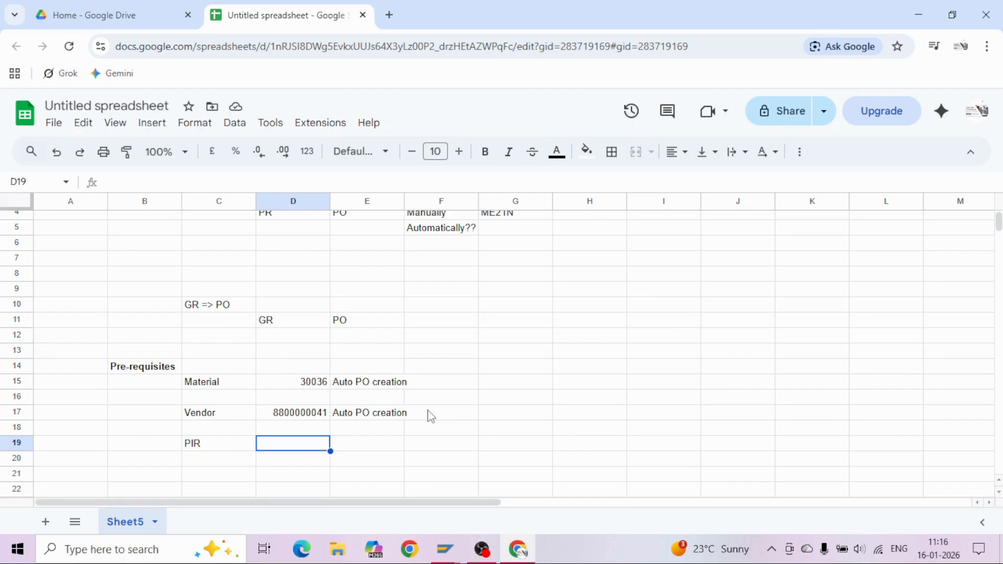
# In SAP, start transaction ME11 and enter the vendor number copied from the spreadsheet as the supplier.
pyautogui.hotkey('alt', 'Tab')
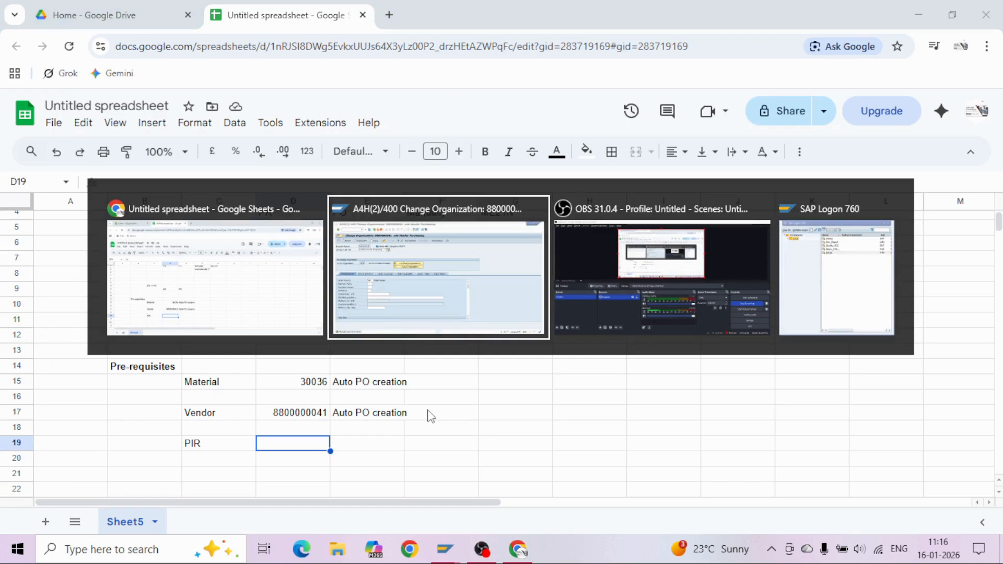
pyautogui.click(71, 39)
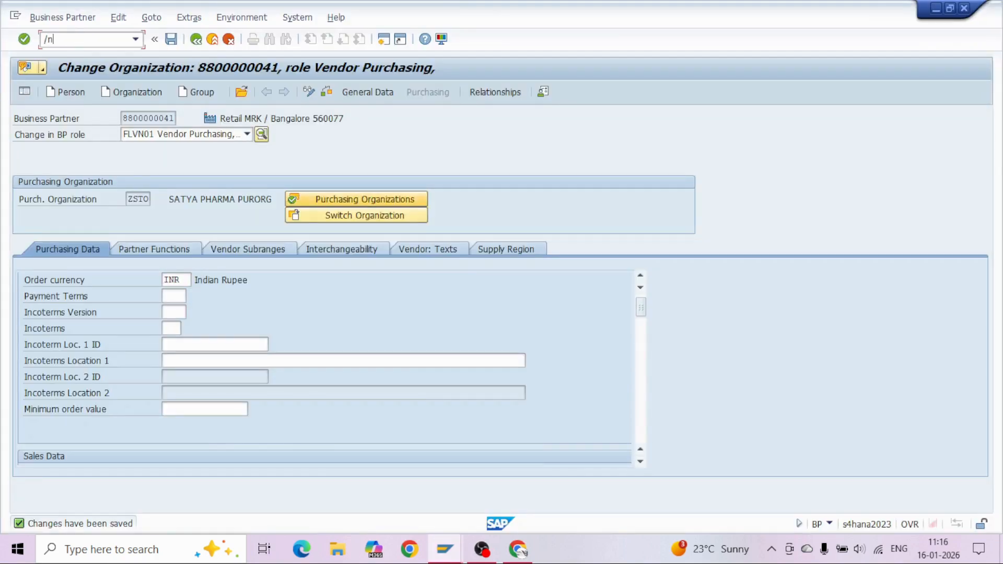
pyautogui.write('/nme11')
pyautogui.press('Return')
pyautogui.hotkey('alt', 'Tab')
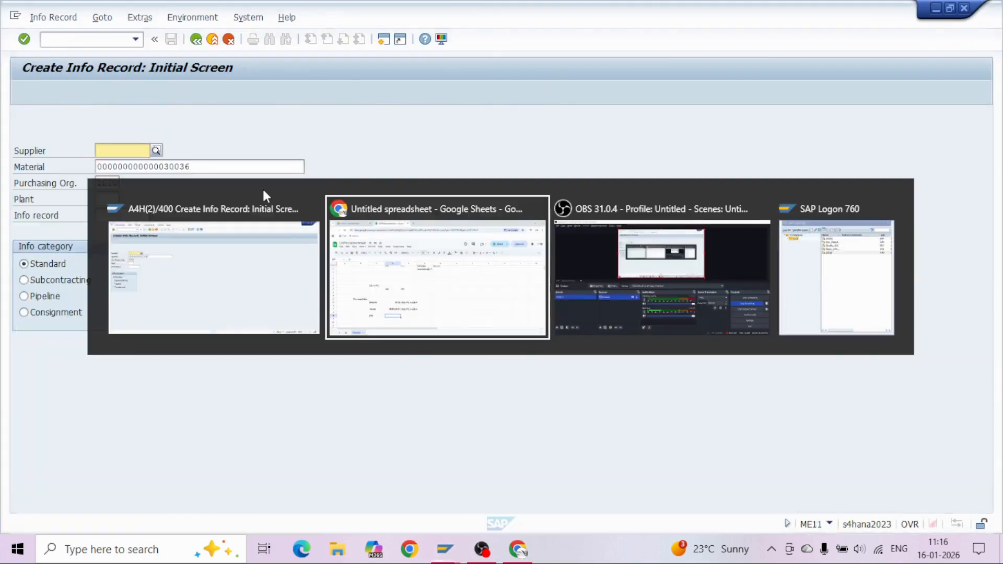
pyautogui.press('Up')
pyautogui.press('Up')
pyautogui.hotkey('ctrl', 'c')
pyautogui.hotkey('alt', 'Tab')
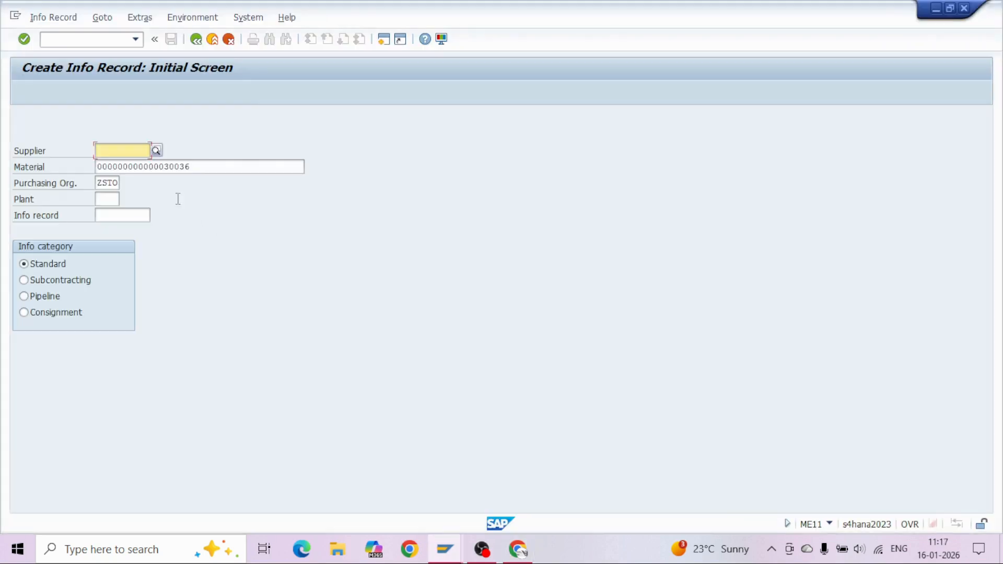
pyautogui.hotkey('ctrl', 'v')
pyautogui.press('Tab')
pyautogui.press('Tab')
# Set the plant to ZSTP and continue to Purch. Organization Data 1 of the info record.
pyautogui.click(106, 199)
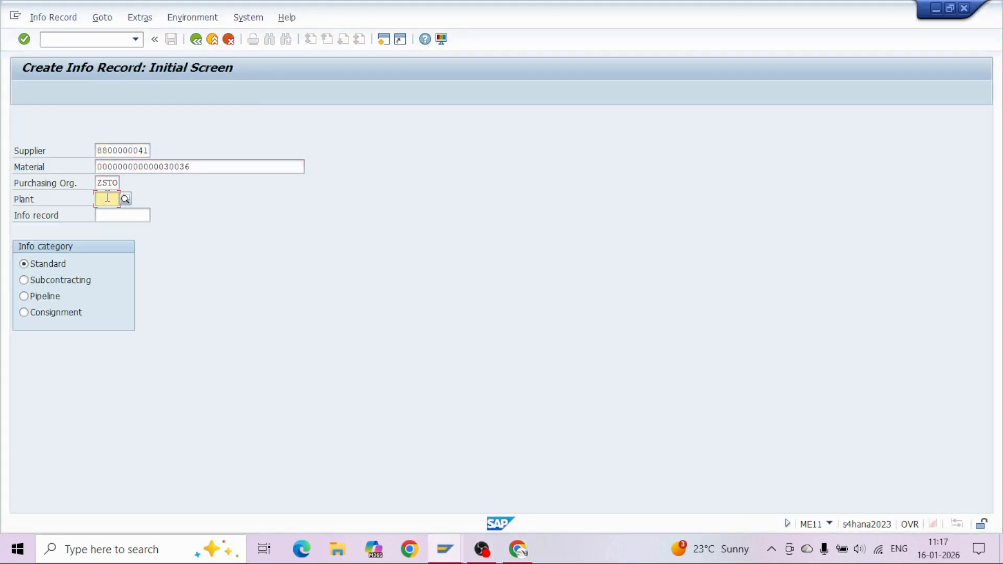
pyautogui.press('Return')
pyautogui.press('Return')
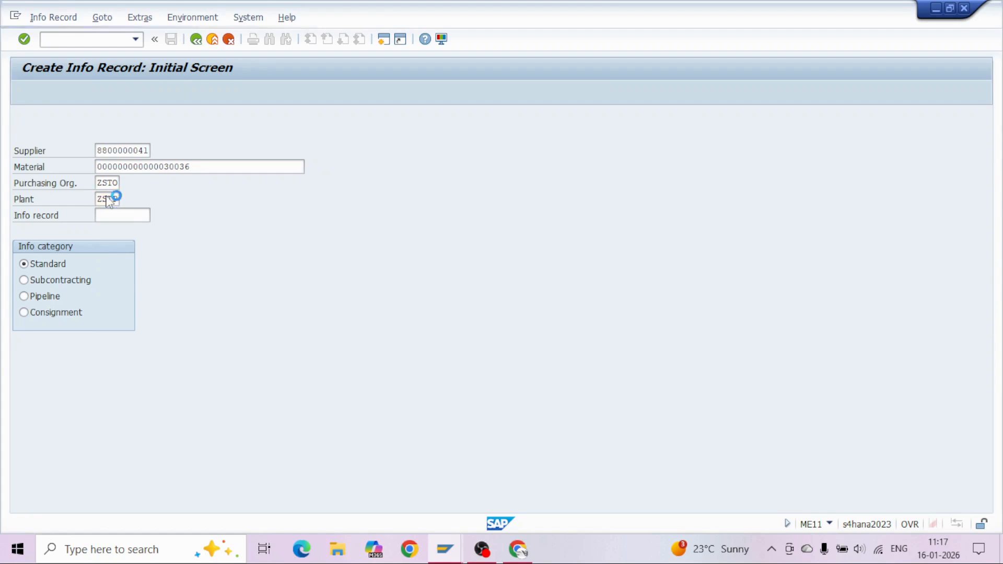
pyautogui.press('Return')
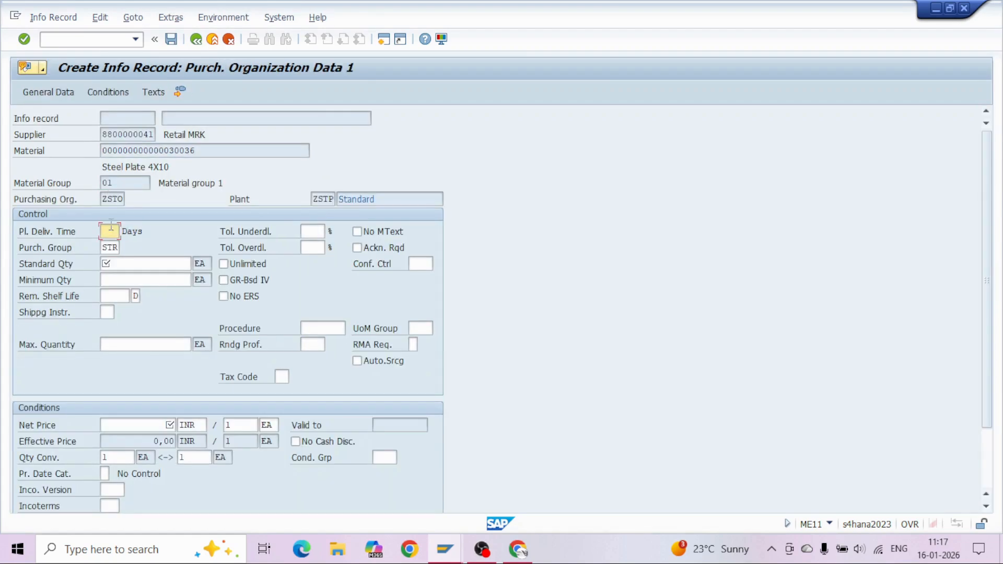
# Set the planned delivery time to 2 days and the standard quantity to 2, fill in the net price and save the info record.
pyautogui.write('2')
pyautogui.press('Tab')
pyautogui.press('Tab')
pyautogui.write('2')
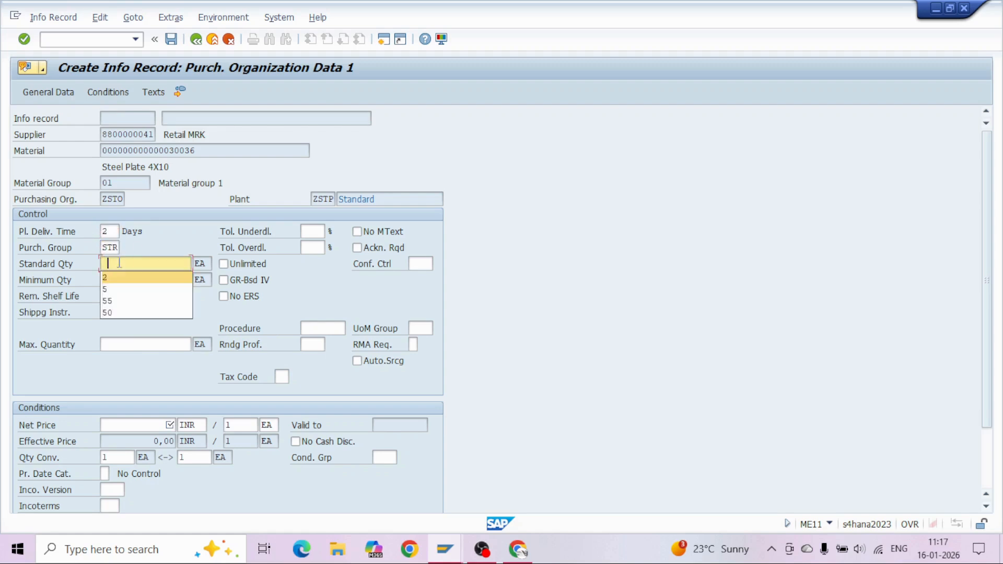
pyautogui.click(155, 424)
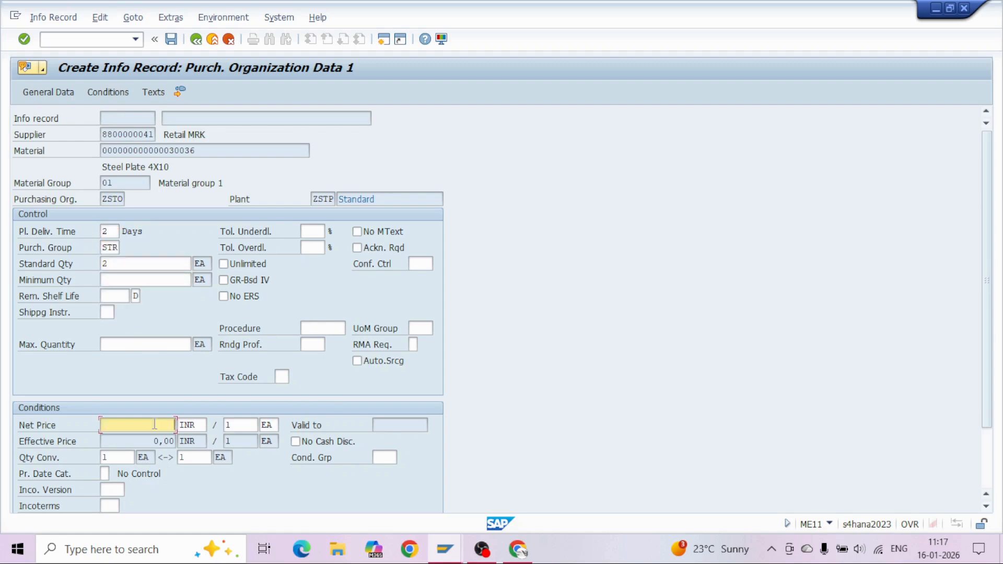
pyautogui.press('Return')
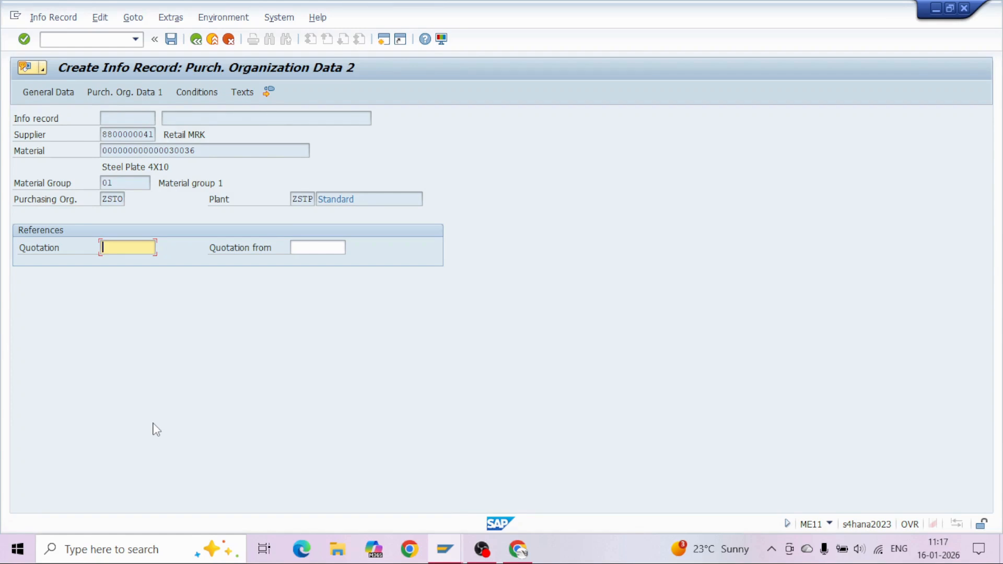
pyautogui.press('Return')
pyautogui.press('Return')
pyautogui.press('Return')
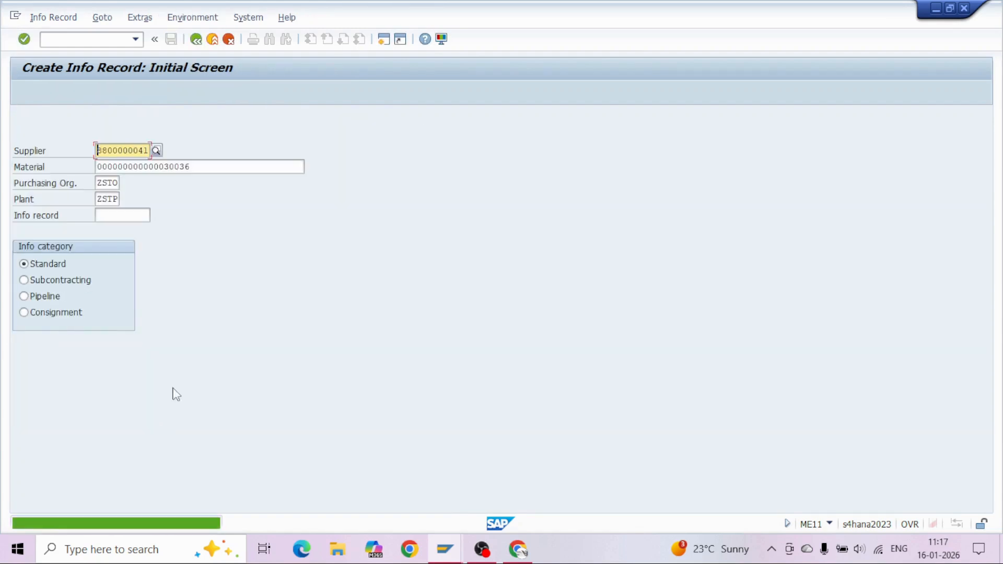
# In the spreadsheet, enter "Mandatory" beside PIR in cell D19.
pyautogui.hotkey('alt', 'Tab')
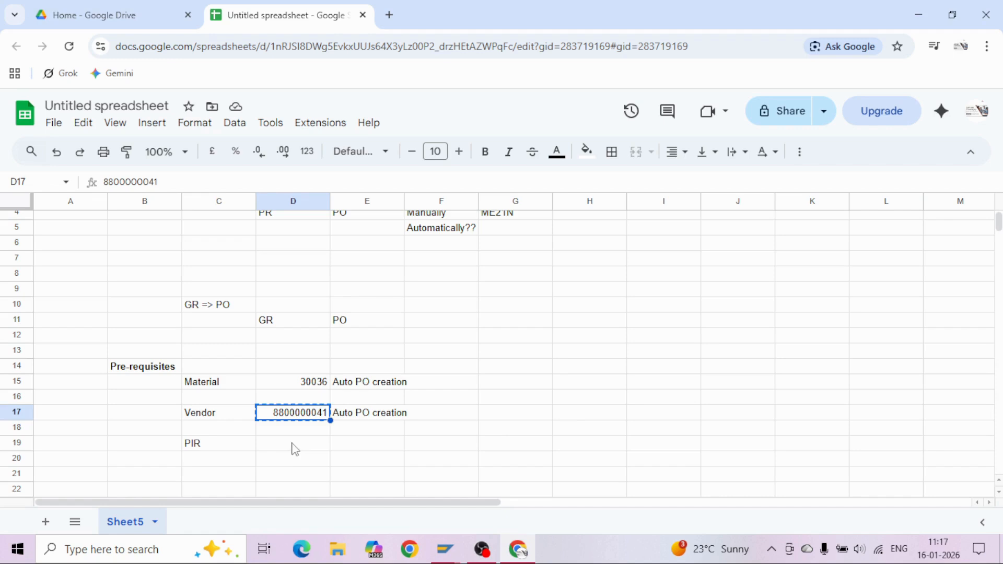
pyautogui.click(282, 452)
pyautogui.press('Escape')
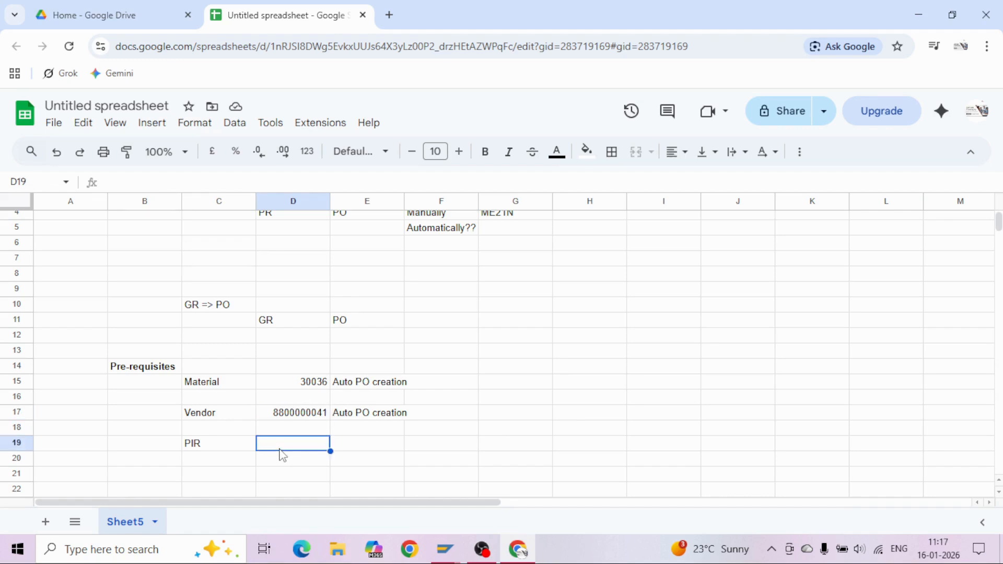
pyautogui.write('Mandator')
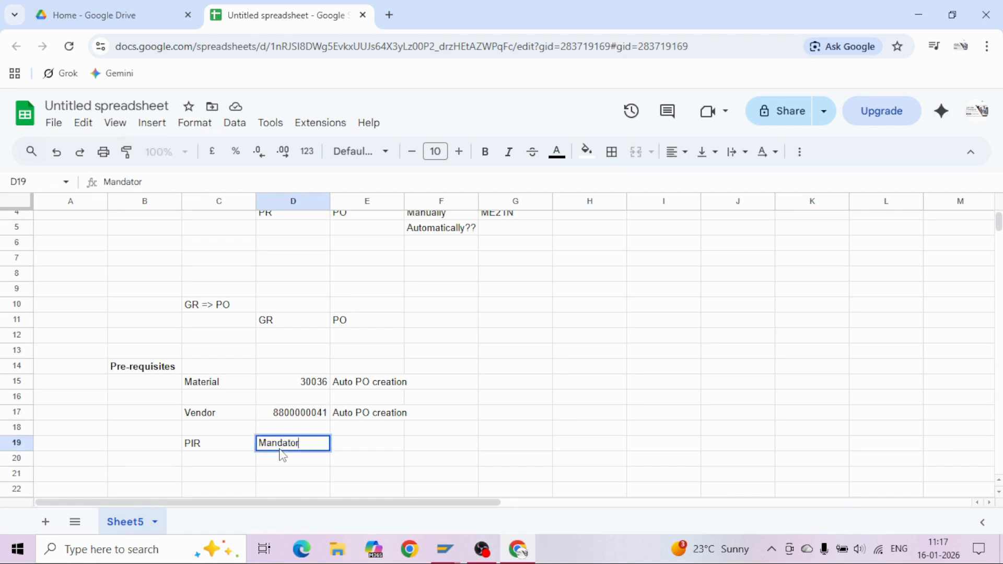
pyautogui.press('Return')
# Add the heading "PR=>PO" in cell B20 and make it bold.
pyautogui.press('Down')
pyautogui.press('Down')
pyautogui.press('Down')
pyautogui.press('Down')
pyautogui.press('Up')
pyautogui.press('Up')
pyautogui.press('Up')
pyautogui.press('Up')
pyautogui.press('Up')
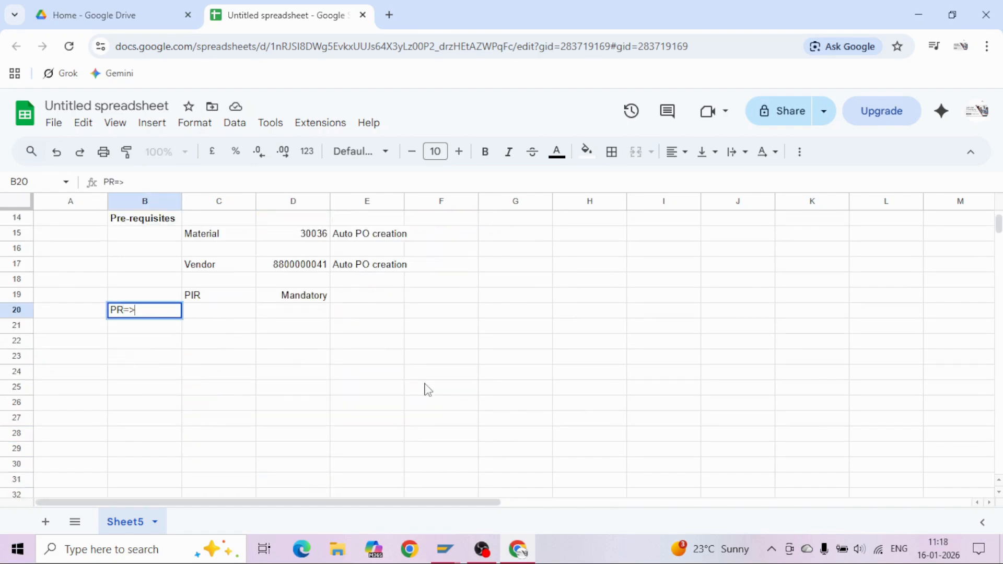
pyautogui.write('PO')
pyautogui.press('Tab')
pyautogui.press('Left')
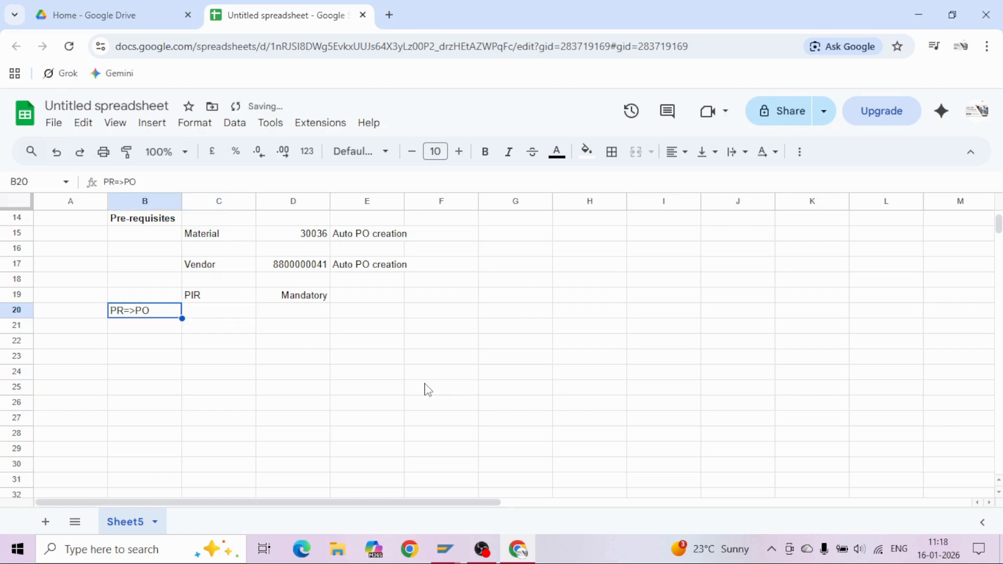
pyautogui.hotkey('ctrl', 'b')
# Enter "SourceList" in cell C21 under the PR=>PO heading.
pyautogui.press('Right')
pyautogui.press('Up')
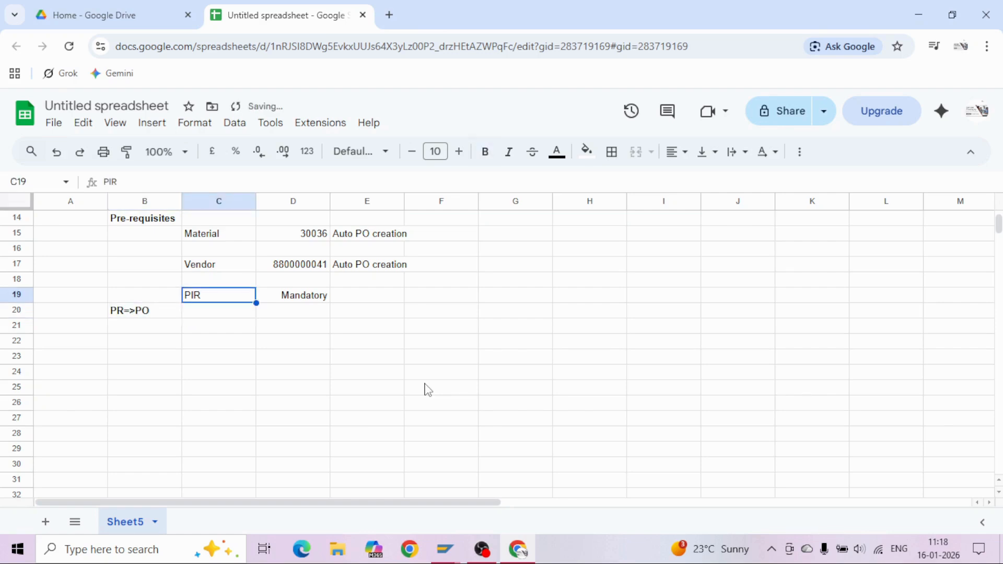
pyautogui.press('Down')
pyautogui.press('Down')
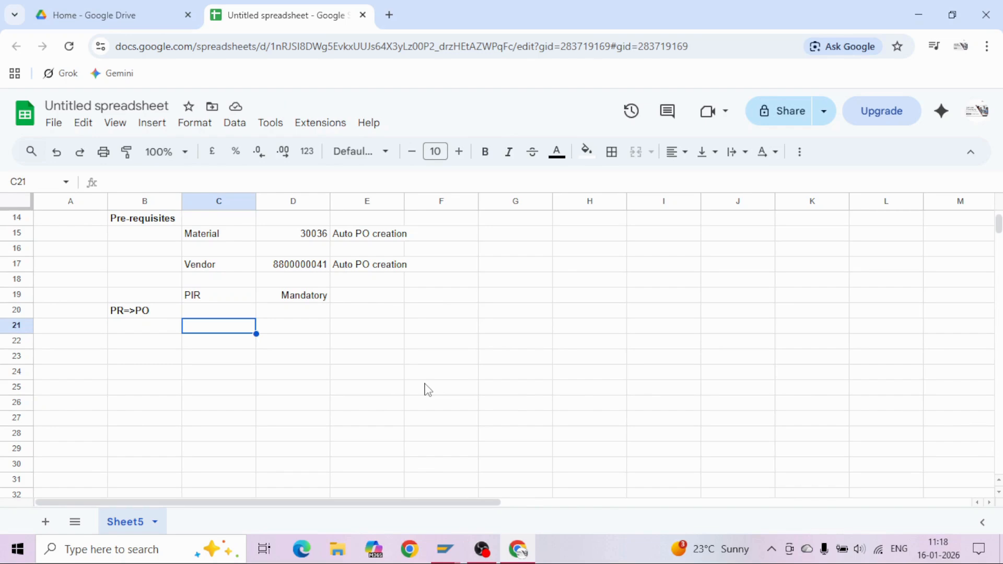
pyautogui.write('SourceList')
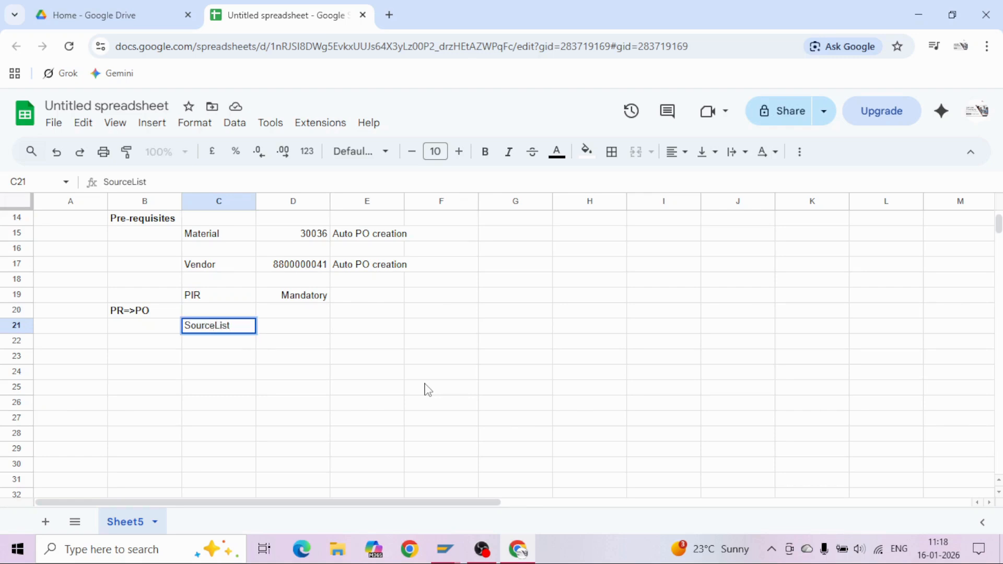
pyautogui.press('Return')
pyautogui.press('Up')
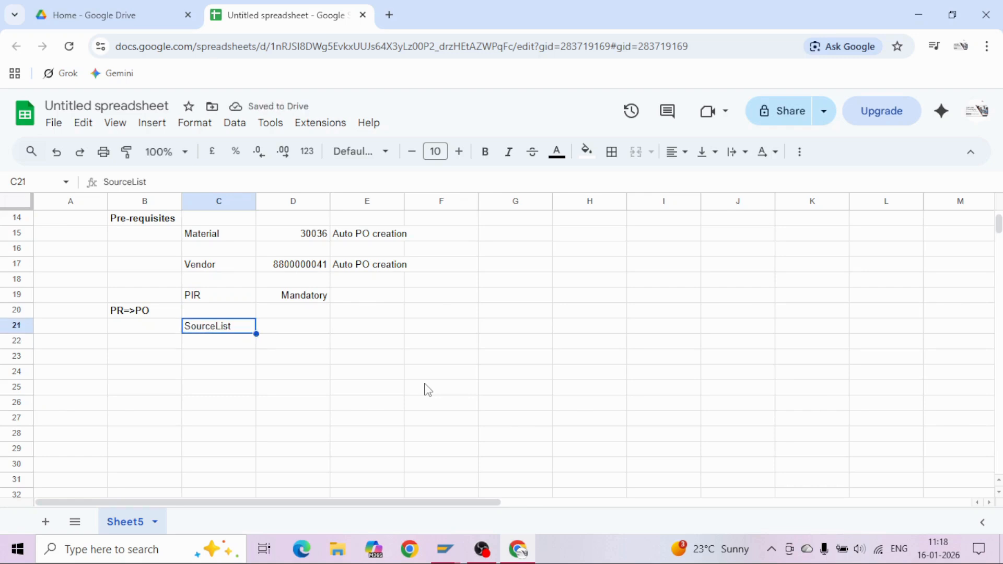
# In SAP, start transaction ME01 and open the source list overview for material 30036 and plant ZSTP.
pyautogui.hotkey('alt', 'Tab')
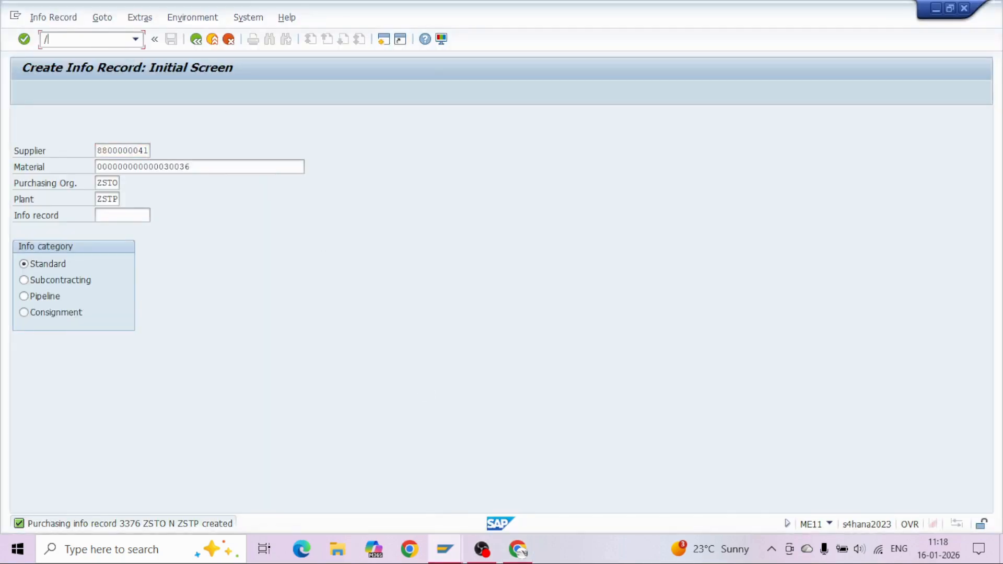
pyautogui.write('/nme01')
pyautogui.press('Return')
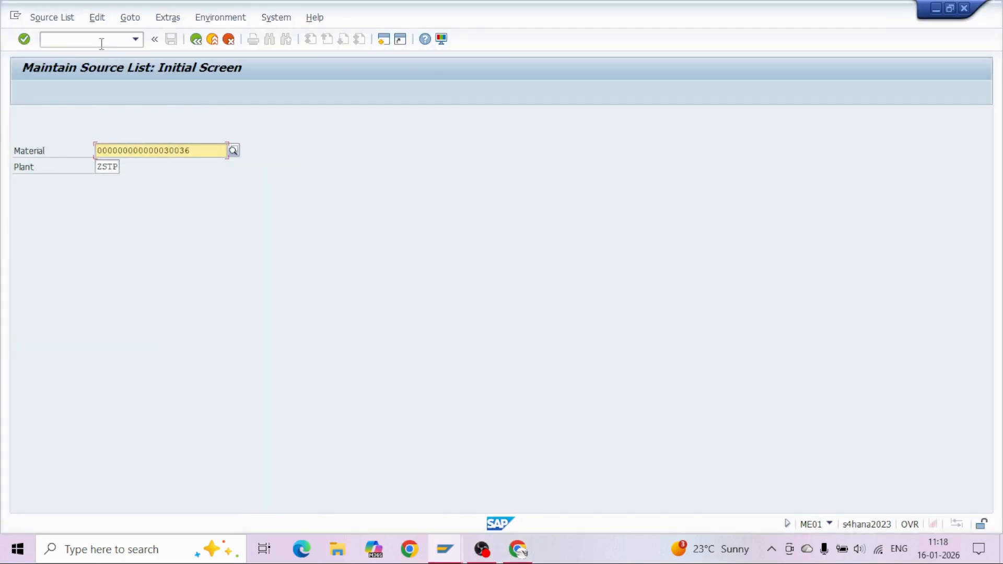
pyautogui.press('Return')
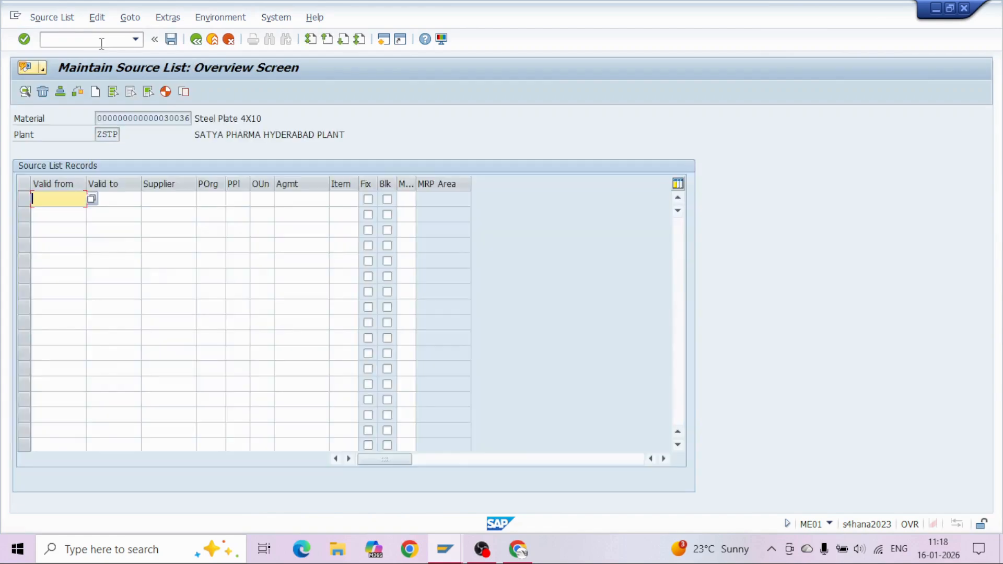
# Set both the valid-from and valid-to dates of the first source list record to 16.01.2026.
pyautogui.press('space')
pyautogui.press('Down')
pyautogui.press('Tab')
pyautogui.press('space')
pyautogui.press('Down')
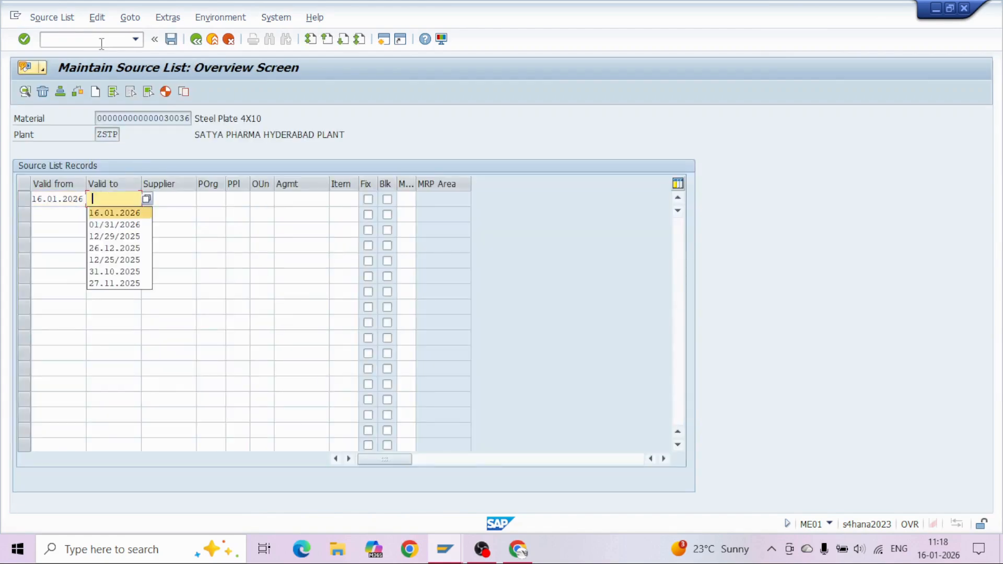
pyautogui.press('Tab')
# Copy the vendor number from cell D17 of the spreadsheet into the supplier field of the SAP source list record.
pyautogui.press('space')
pyautogui.hotkey('alt', 'Tab')
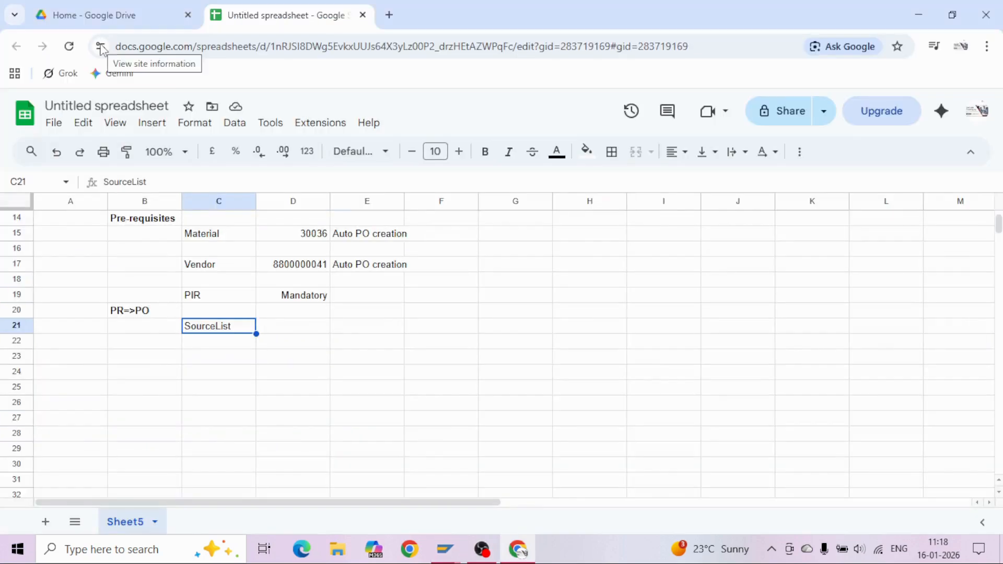
pyautogui.press('Up')
pyautogui.press('Up')
pyautogui.press('Up')
pyautogui.press('Up')
pyautogui.press('Right')
pyautogui.hotkey('ctrl', 'c')
pyautogui.hotkey('alt', 'Tab')
pyautogui.hotkey('ctrl', 'v')
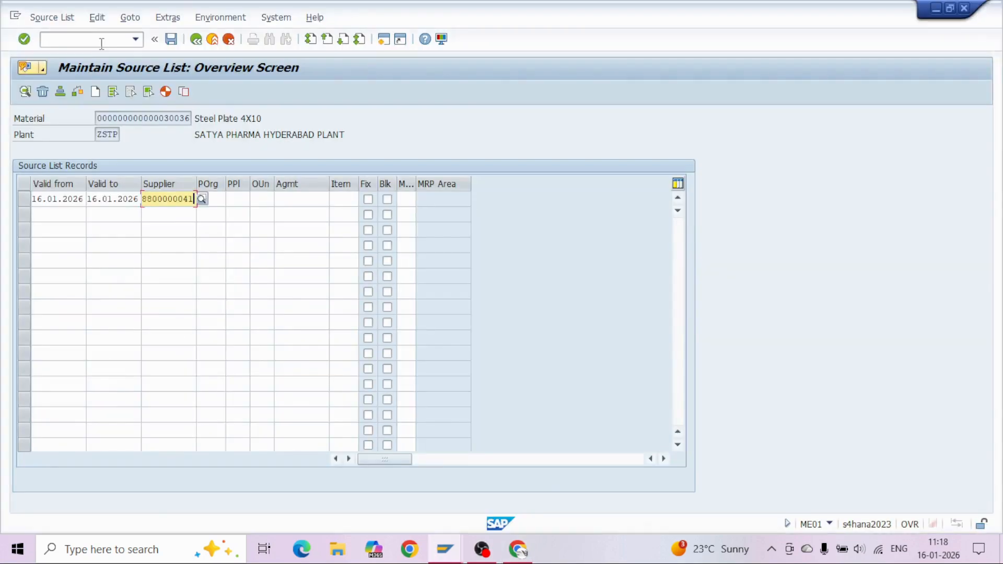
# Enter purchasing organization ZSTO for the source list record, mark the supplier as fixed and save the source list.
pyautogui.press('Return')
pyautogui.press('space')
pyautogui.press('Return')
pyautogui.press('Return')
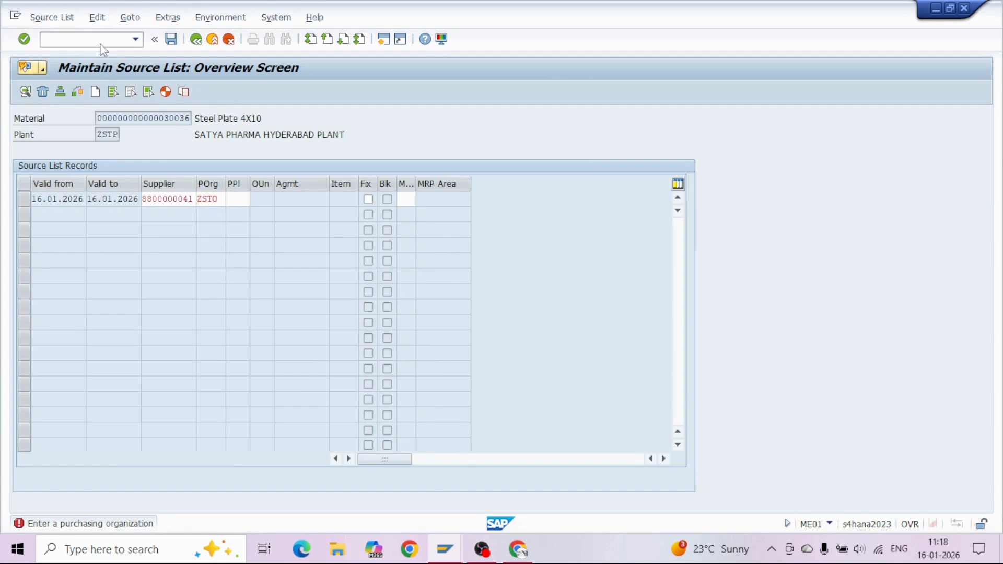
pyautogui.click(367, 200)
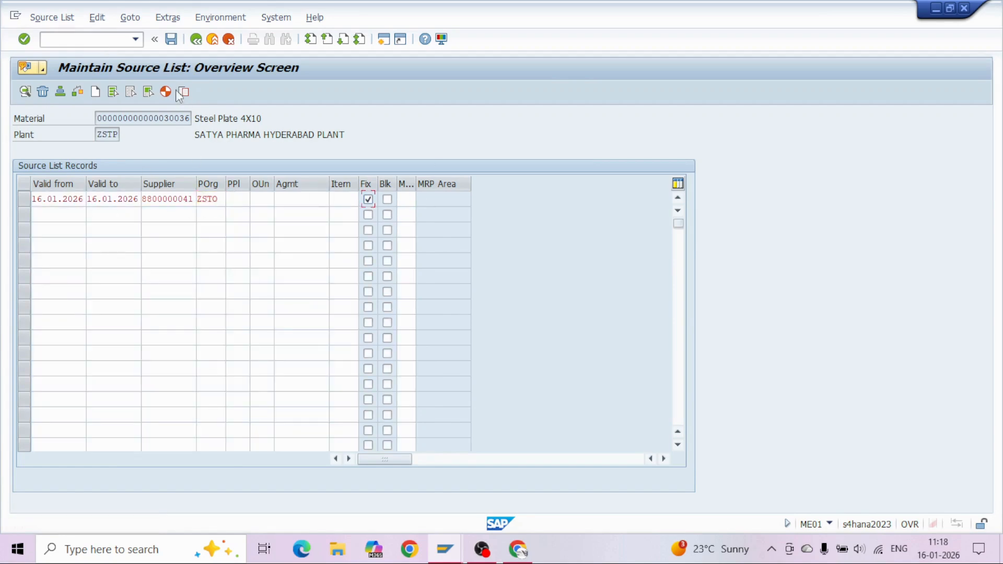
pyautogui.click(170, 40)
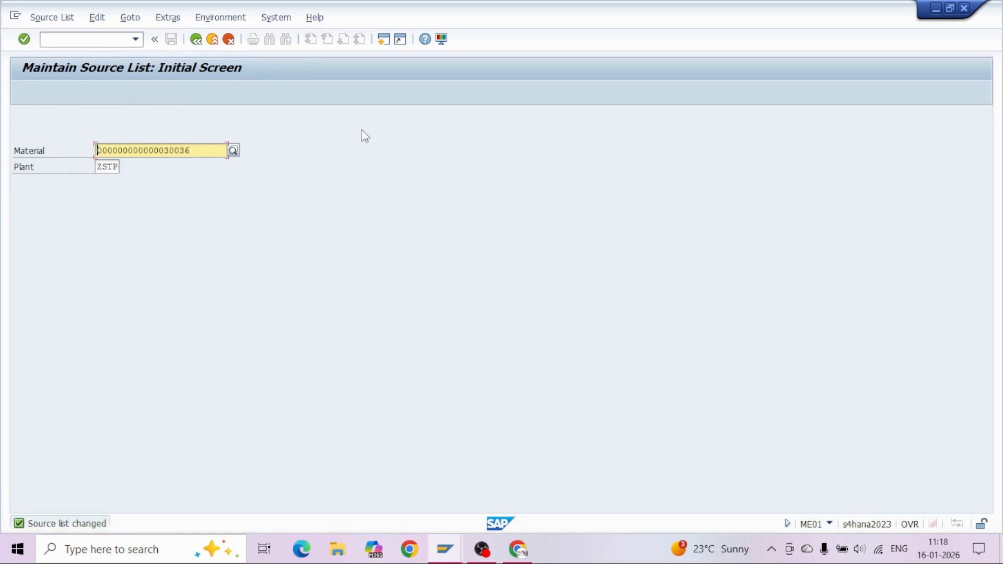
pyautogui.hotkey('alt', 'Tab')
pyautogui.press('Down')
pyautogui.press('Down')
pyautogui.press('Down')
pyautogui.press('Down')
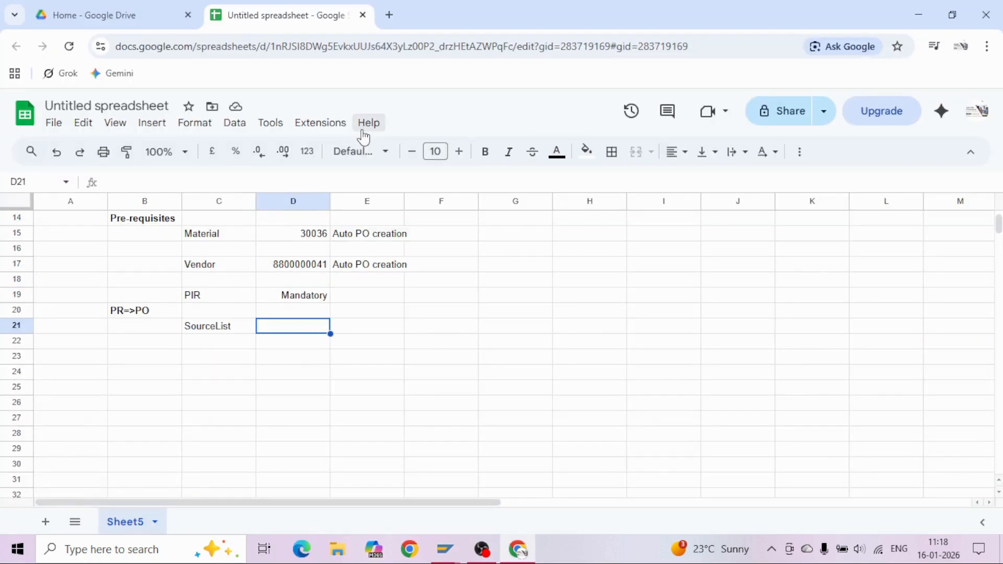
pyautogui.press('Left')
pyautogui.press('Down')
pyautogui.press('Down')
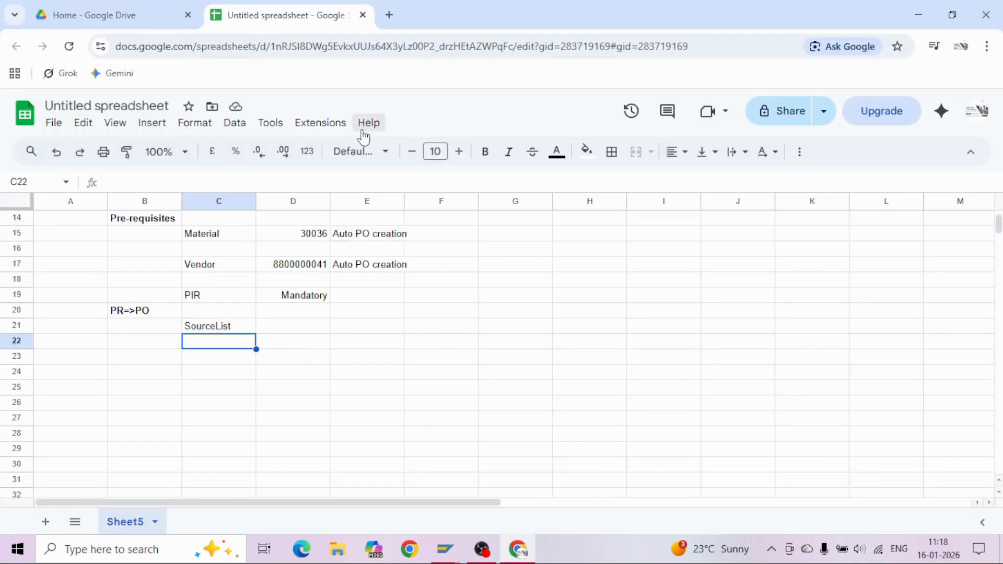
# In SAP, start transaction ME51N and turn on source determination for the new purchase requisition.
pyautogui.hotkey('alt', 'Tab')
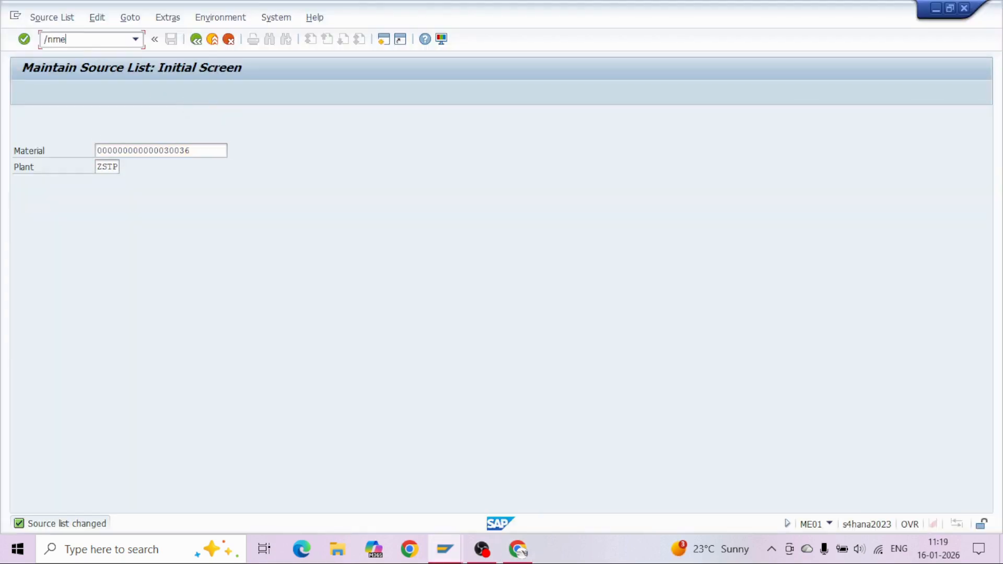
pyautogui.click(76, 39)
pyautogui.write('/nme51')
pyautogui.press('Return')
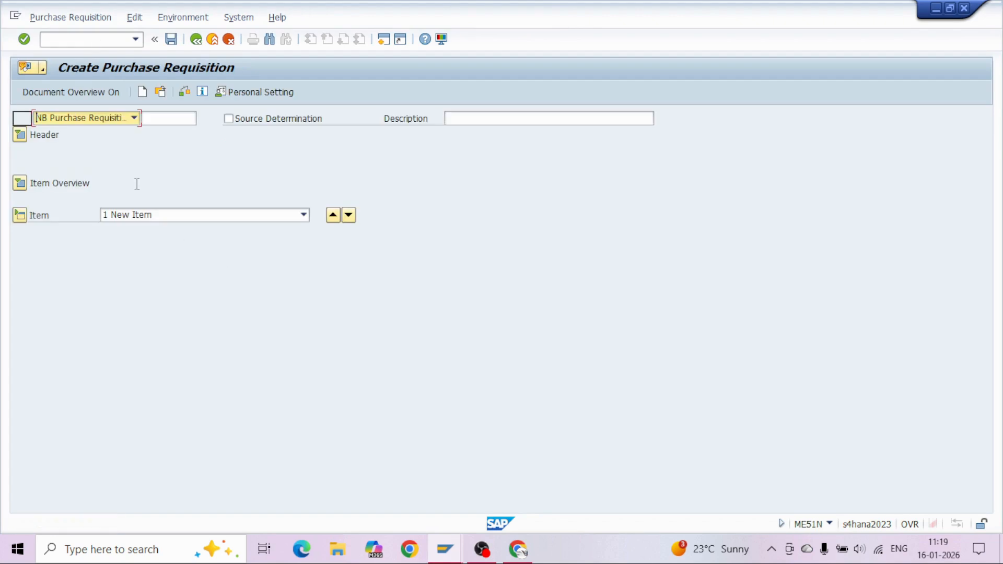
pyautogui.click(229, 120)
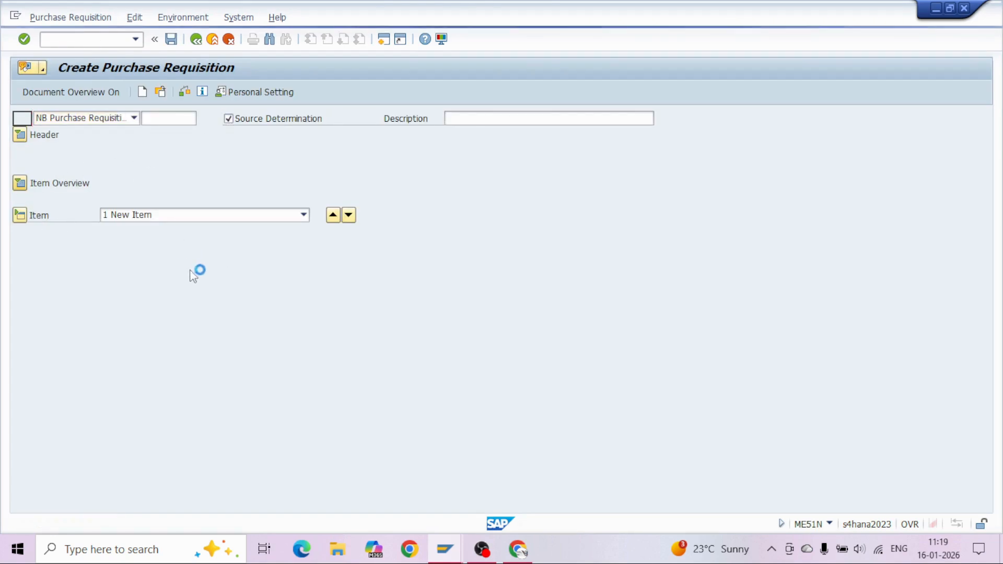
# Copy material 30036 from cell D15 of the spreadsheet into the first requisition item and set its quantity to 50.
pyautogui.hotkey('alt', 'Tab')
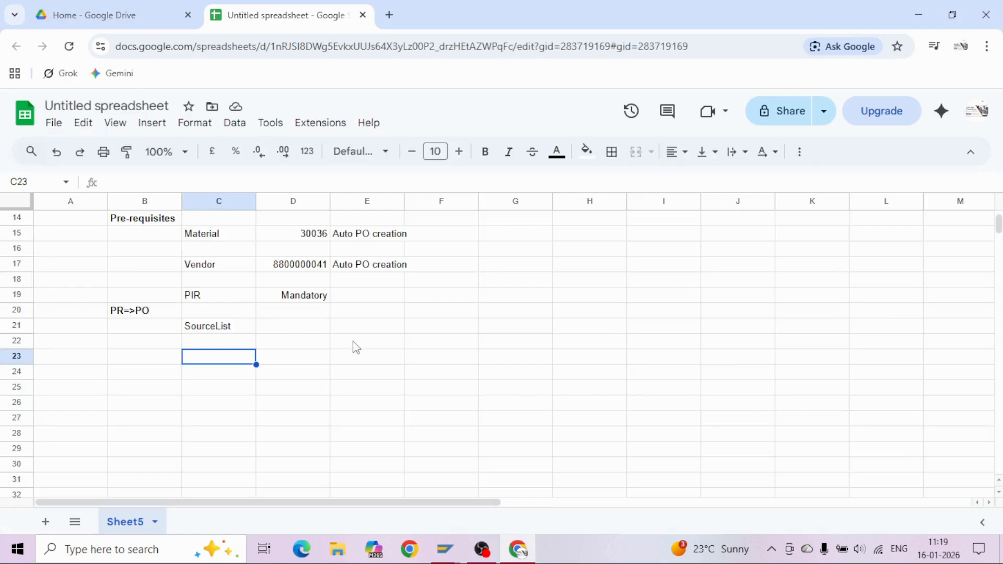
pyautogui.click(311, 233)
pyautogui.hotkey('ctrl', 'c')
pyautogui.hotkey('alt', 'Tab')
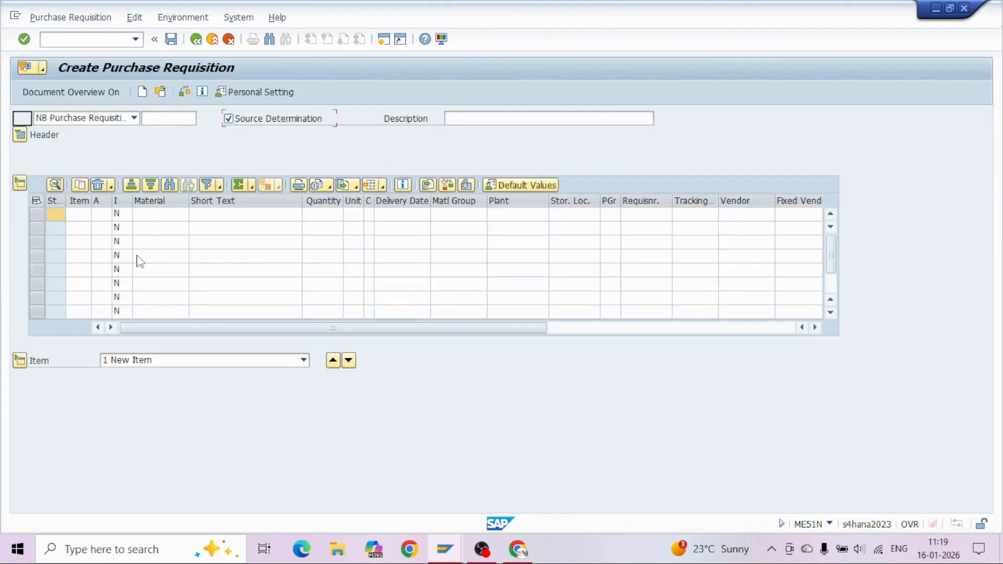
pyautogui.click(151, 214)
pyautogui.hotkey('ctrl', 'v')
pyautogui.press('Tab')
pyautogui.press('Tab')
pyautogui.write('50')
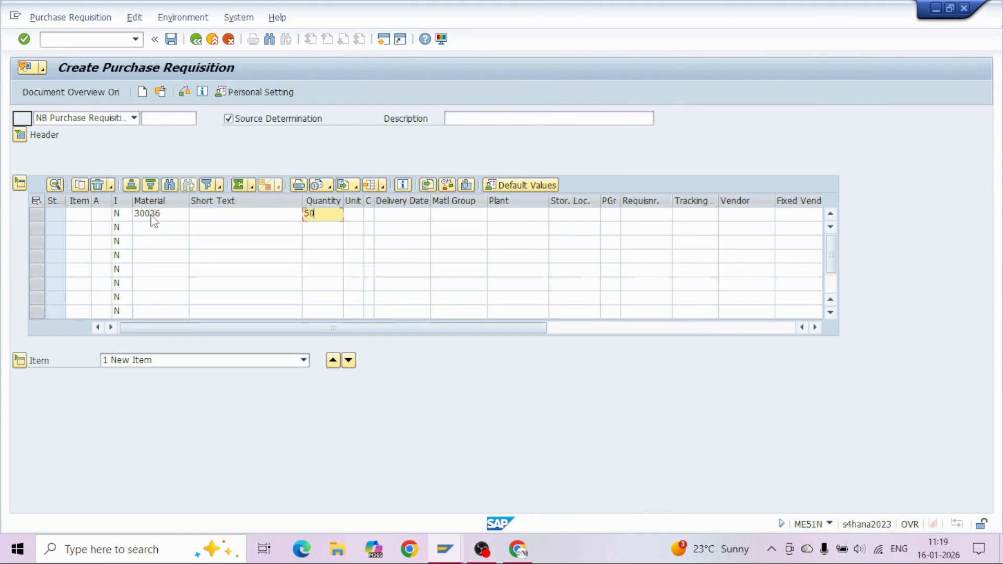
# Set the requisition item's plant to ZSTP and storage location to ZSTB, and confirm the item entry.
pyautogui.press('Tab')
pyautogui.press('Tab')
pyautogui.press('Tab')
pyautogui.press('Tab')
pyautogui.press('Tab')
pyautogui.press('Down')
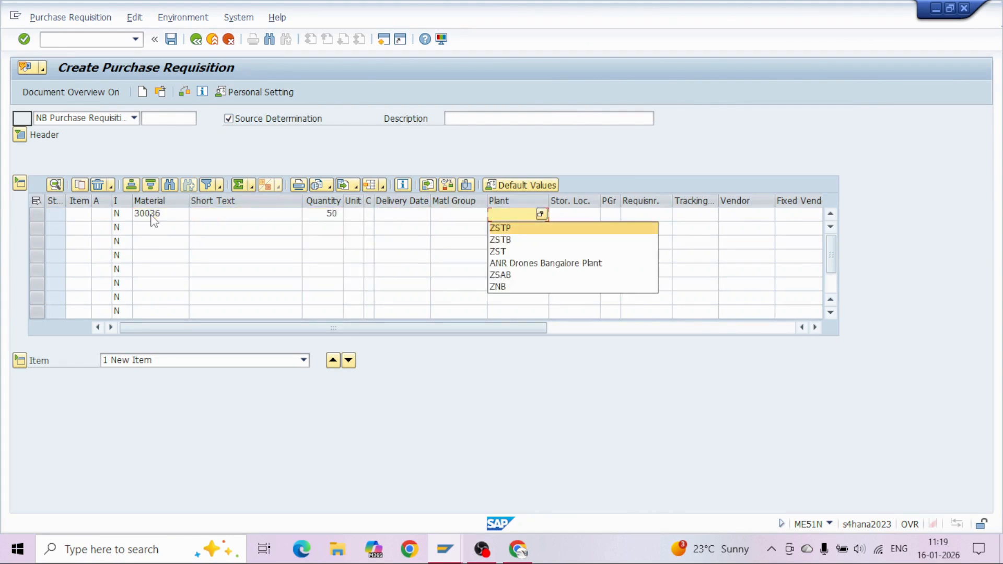
pyautogui.press('Return')
pyautogui.press('Tab')
pyautogui.press('Down')
pyautogui.press('Return')
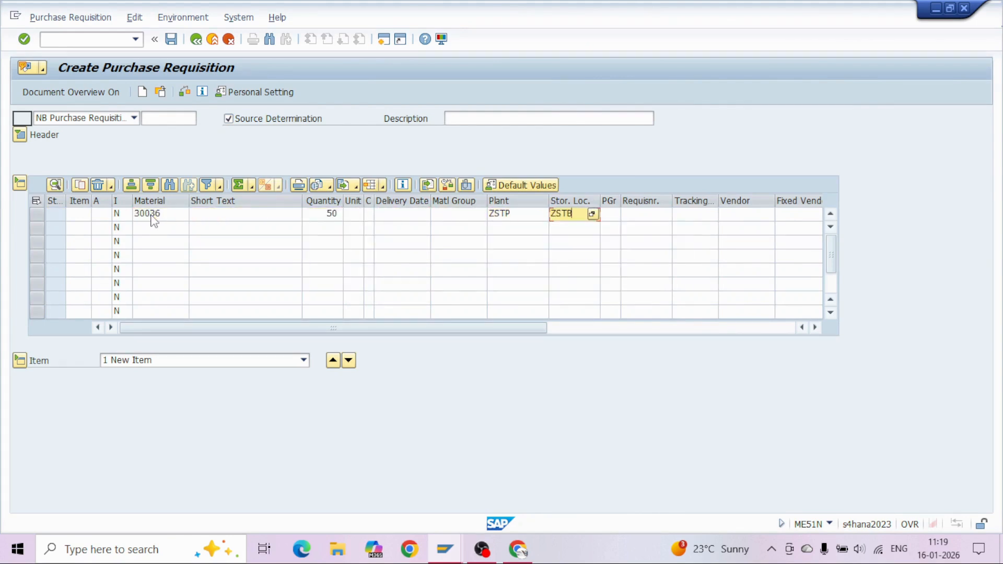
pyautogui.press('Return')
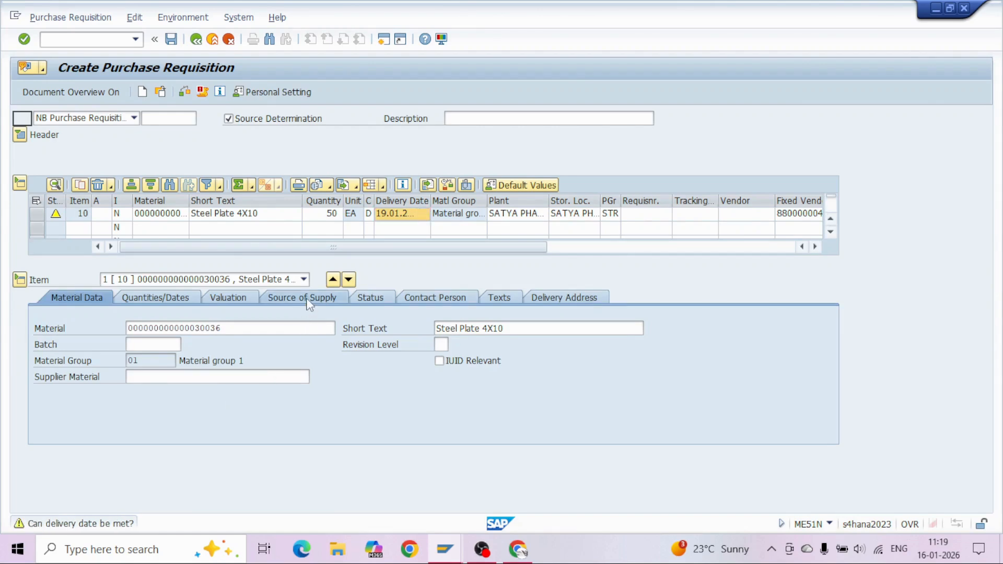
# Review the item's source of supply, valuation and quantities, and check and save the purchase requisition.
pyautogui.click(299, 297)
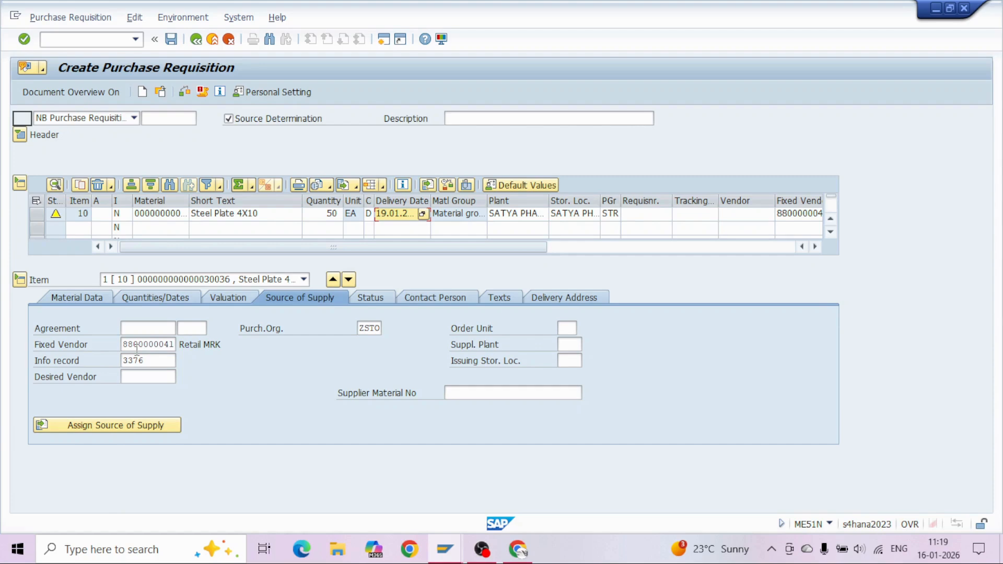
pyautogui.click(227, 298)
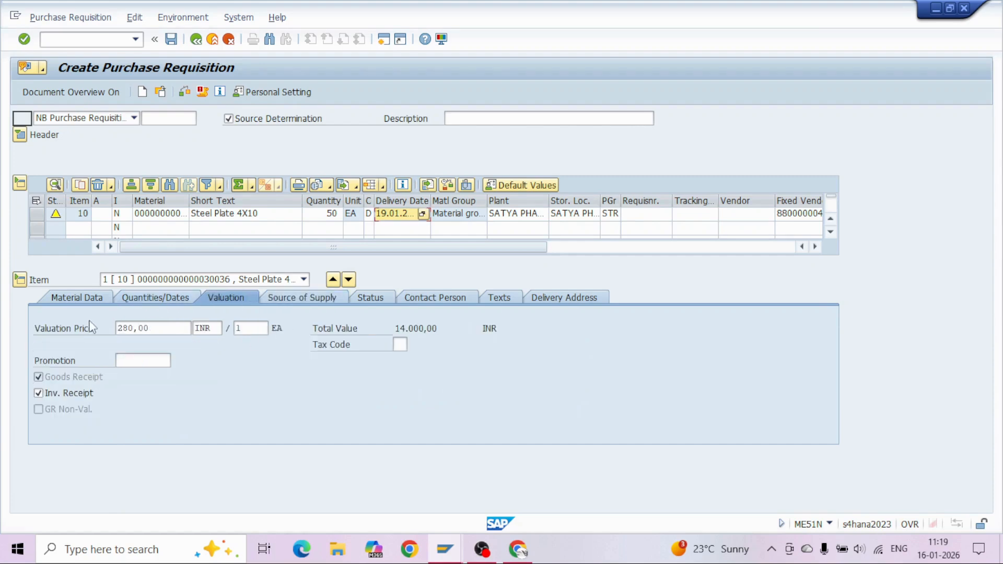
pyautogui.click(135, 302)
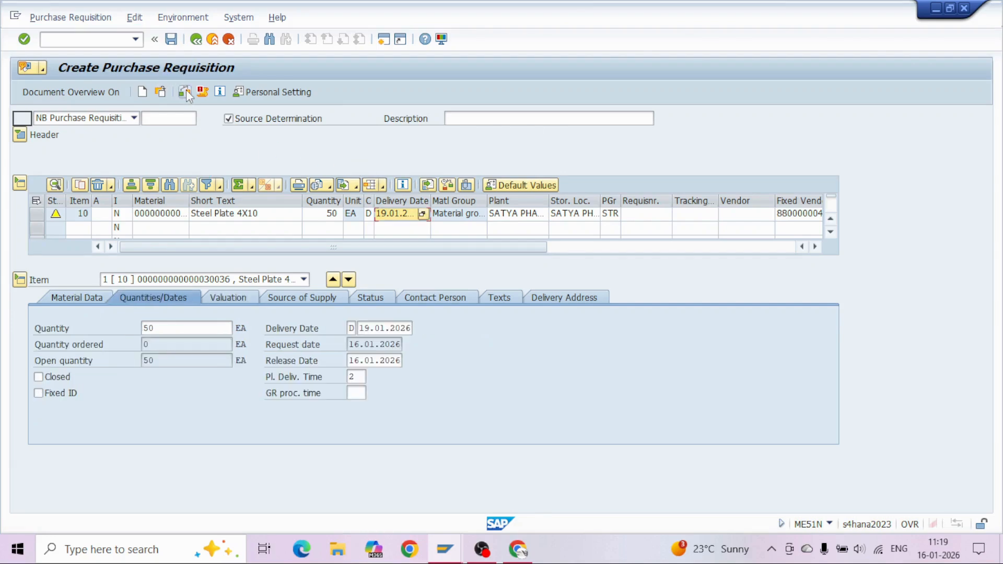
pyautogui.click(185, 93)
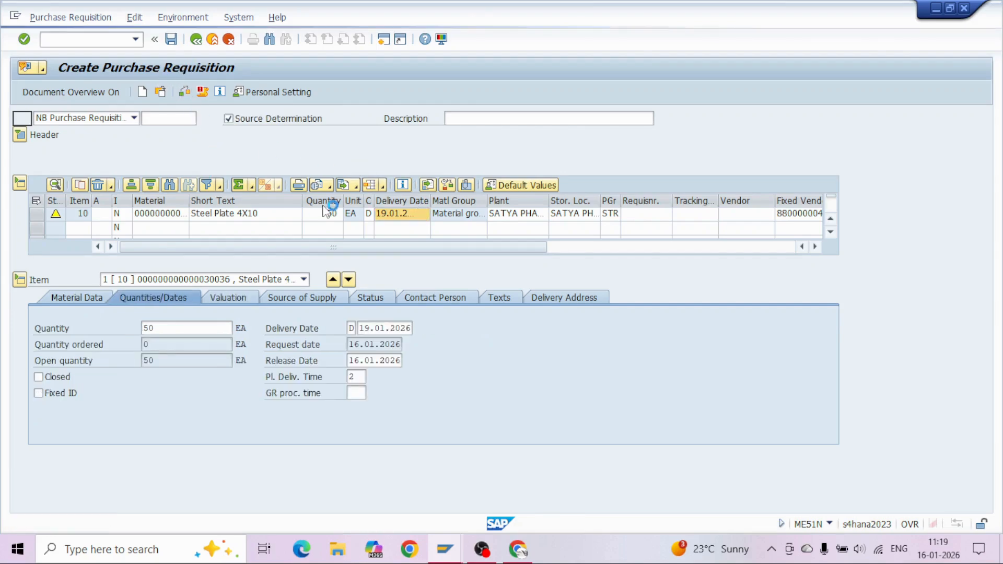
pyautogui.click(170, 45)
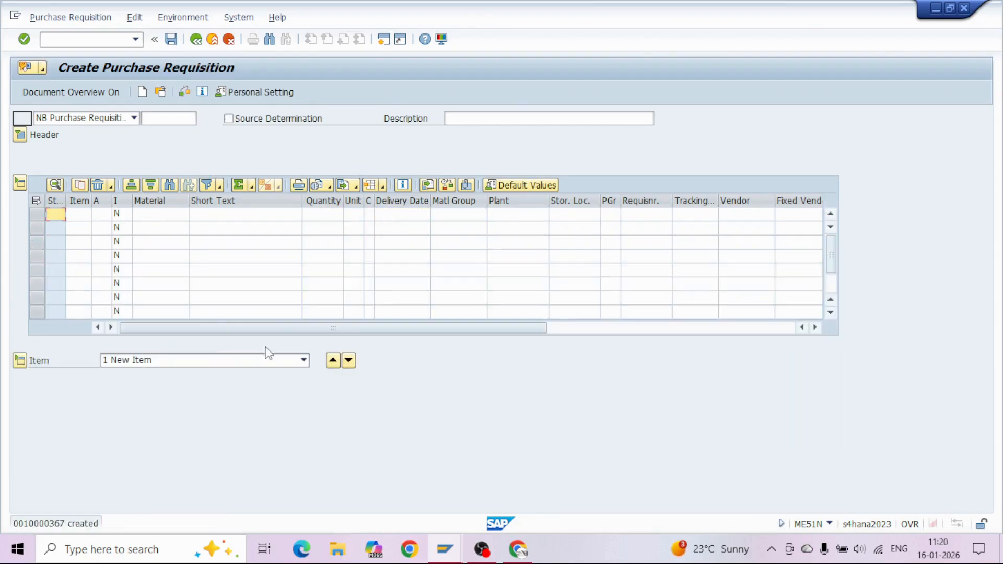
# Copy the new purchase requisition number from the details of its creation message and close the message window.
pyautogui.doubleClick(159, 524)
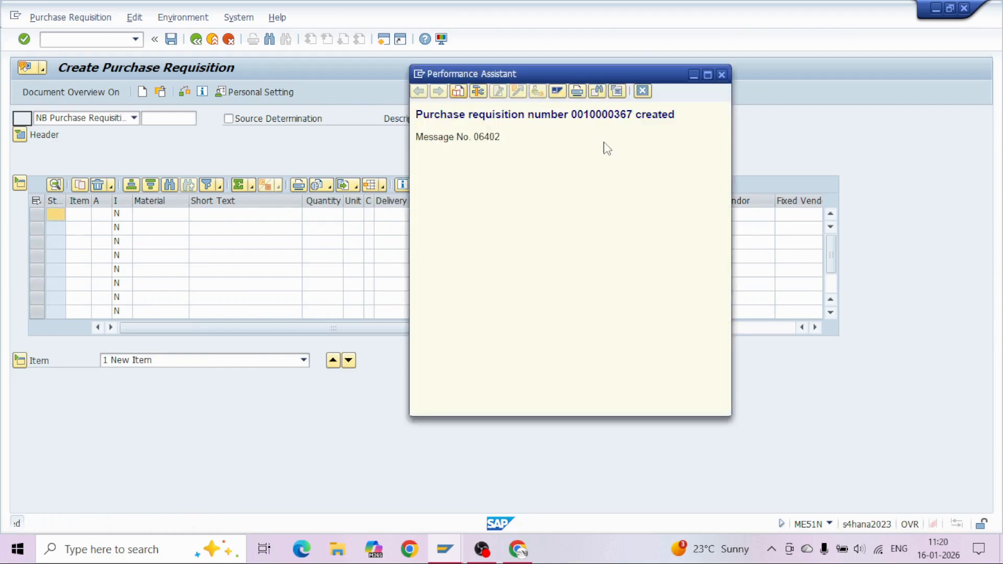
pyautogui.doubleClick(596, 114)
pyautogui.doubleClick(419, 74)
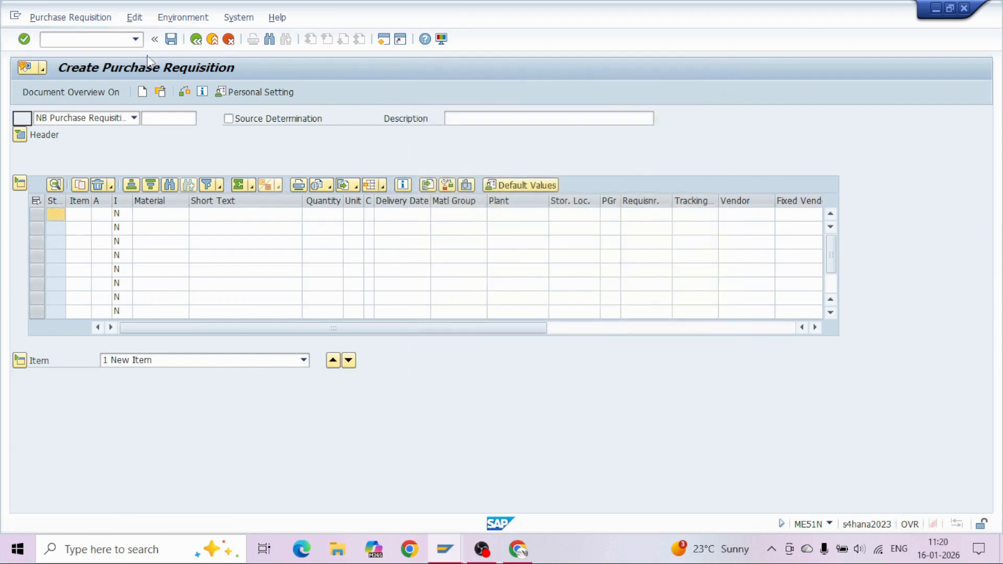
# Leave requisition creation and start transaction ME59N for automatic creation of purchase orders from requisitions.
pyautogui.click(88, 40)
pyautogui.press('Return')
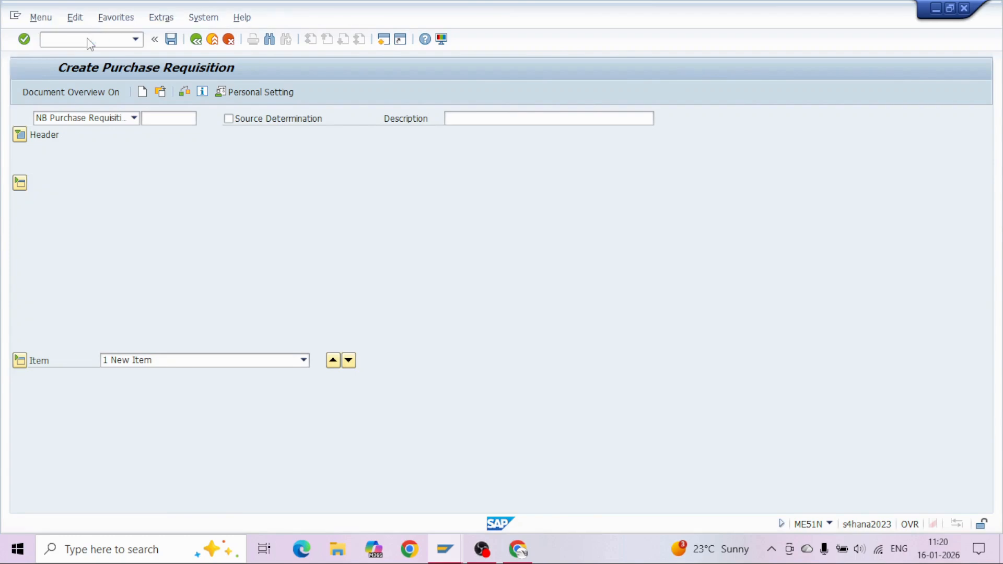
pyautogui.click(34, 184)
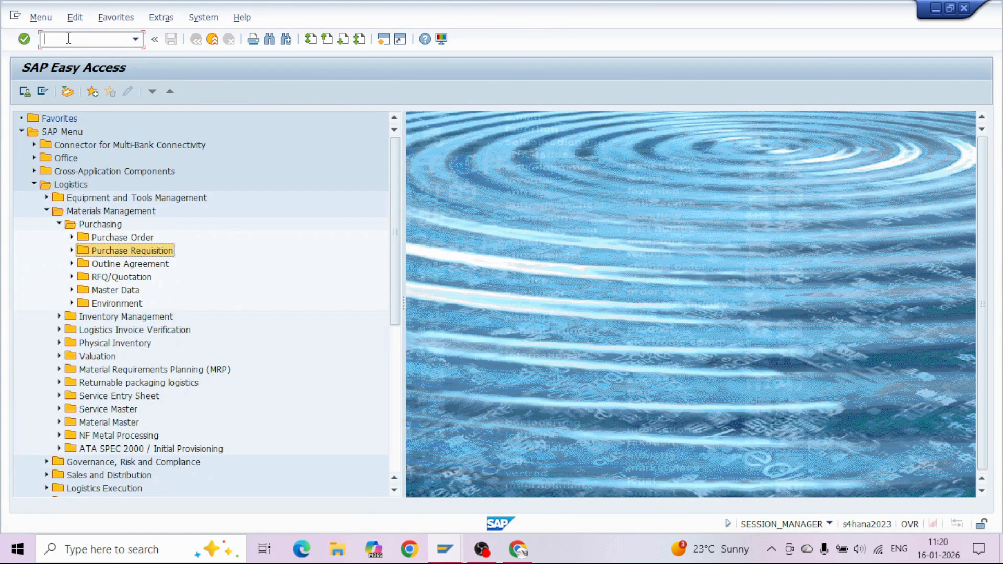
pyautogui.click(68, 38)
pyautogui.press('Return')
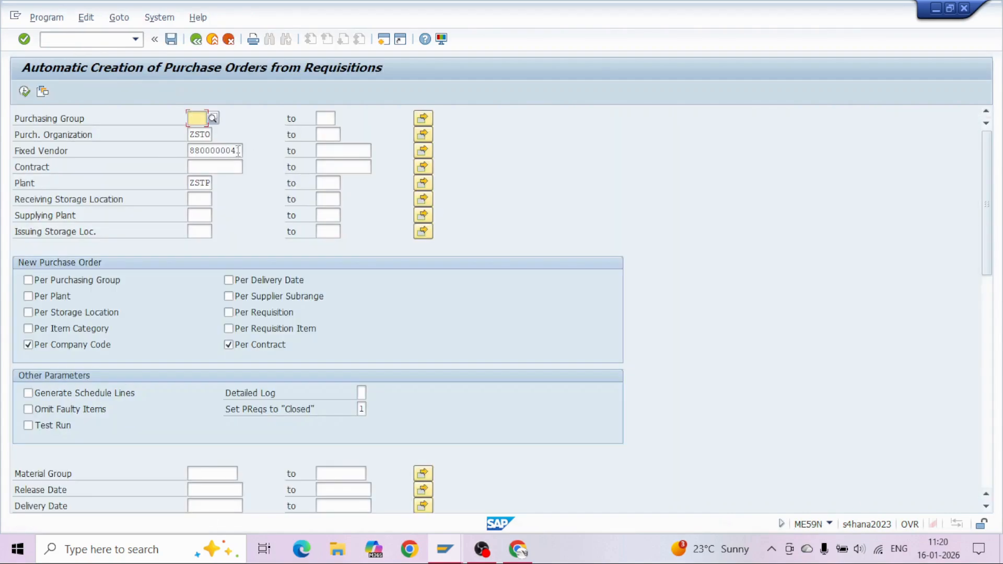
# Clear the fixed vendor, purchasing organization and plant from the selection criteria.
pyautogui.moveTo(239, 151); pyautogui.dragTo(94, 151)
pyautogui.press('Delete')
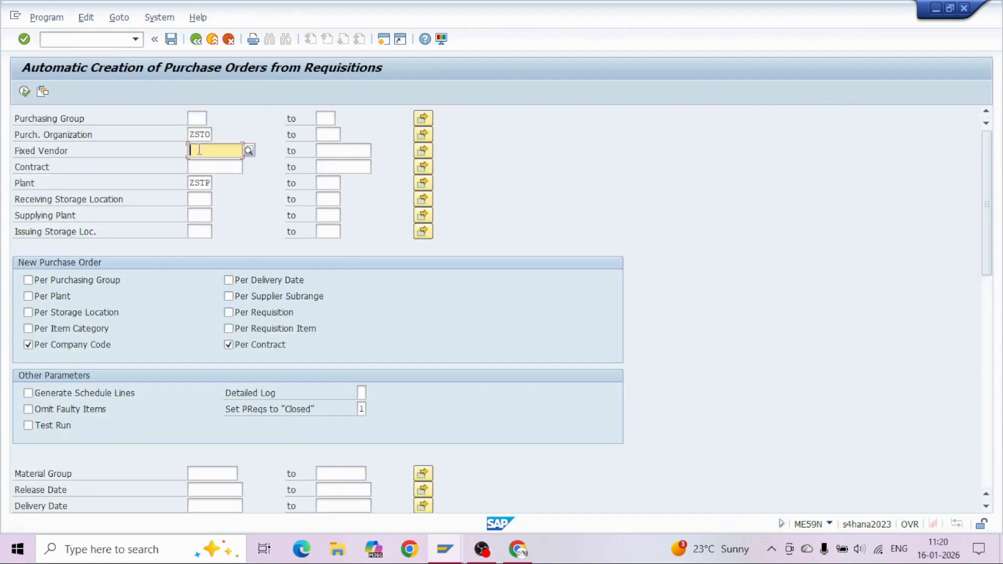
pyautogui.moveTo(211, 135); pyautogui.dragTo(159, 135)
pyautogui.press('Delete')
pyautogui.click(206, 183)
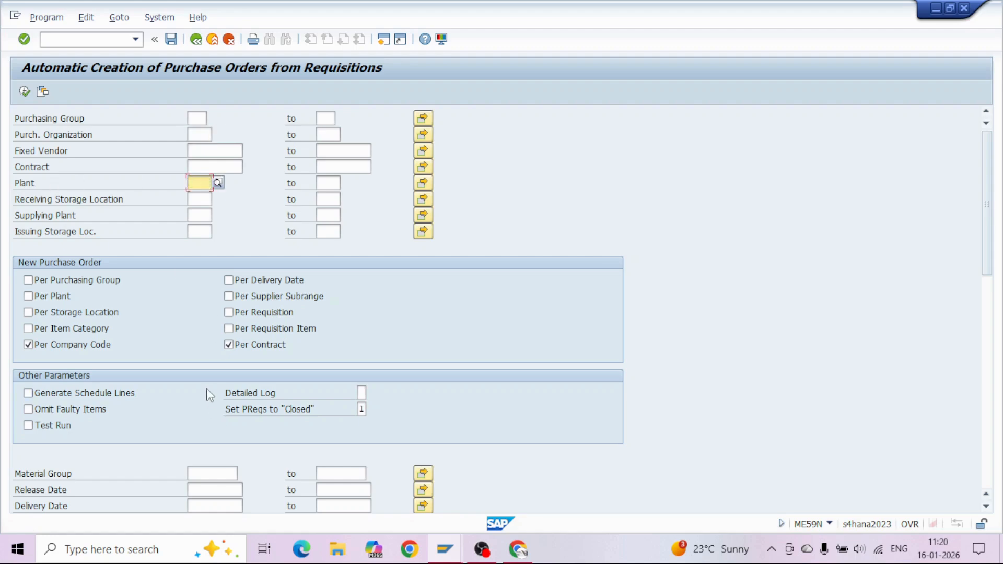
# Enter the copied requisition number as the purchase requisition criterion and execute the automatic purchase order creation.
pyautogui.scroll(-5, 206, 391)
pyautogui.click(207, 373)
pyautogui.hotkey('ctrl', 'v')
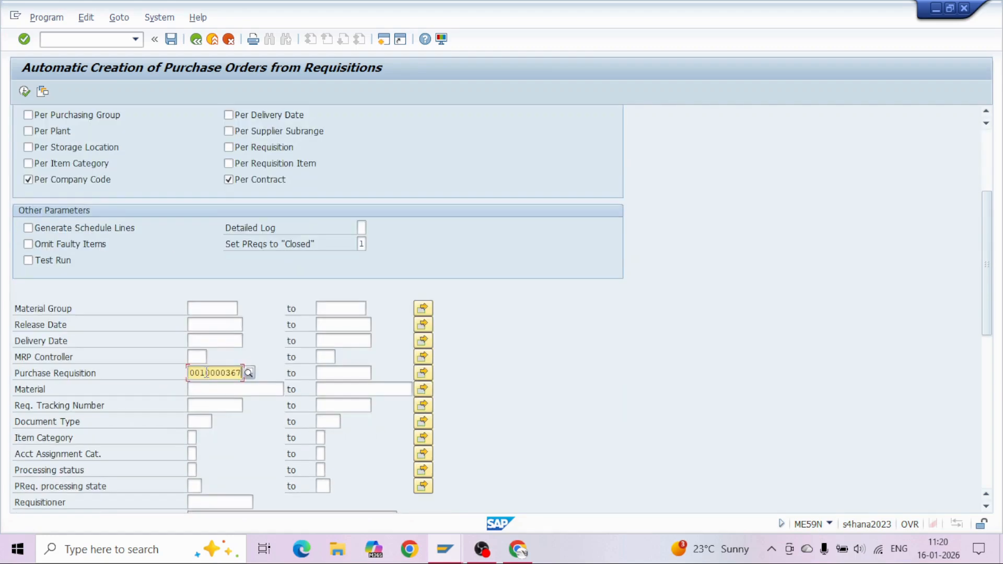
pyautogui.click(25, 92)
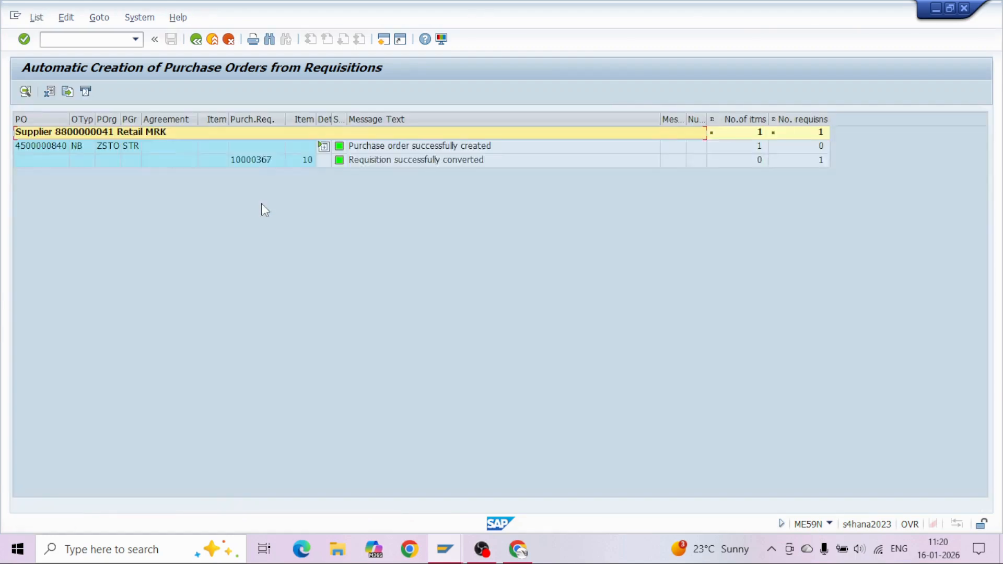
# Expand the detailed log of the created purchase order and examine its document header and partner role messages.
pyautogui.click(41, 146)
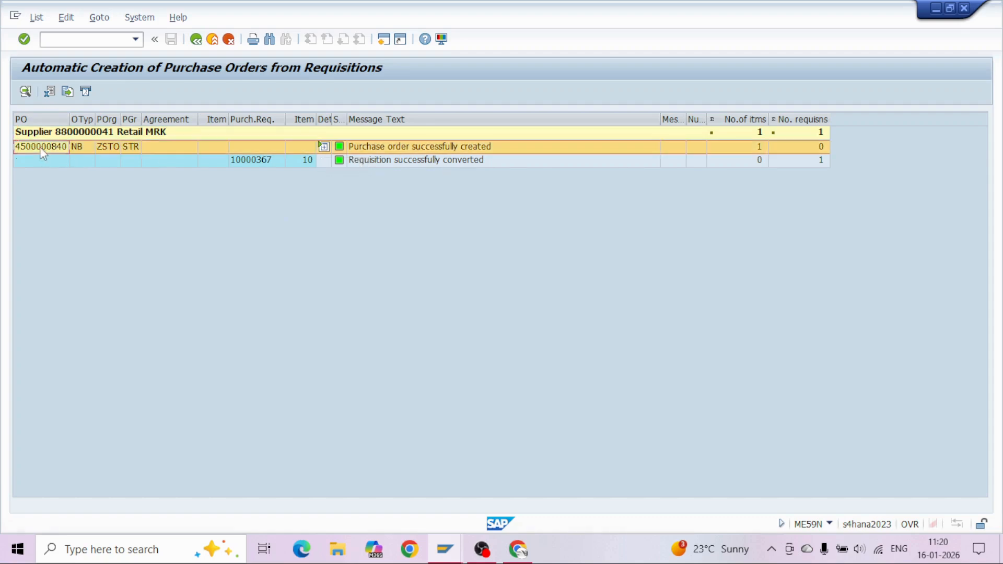
pyautogui.click(324, 146)
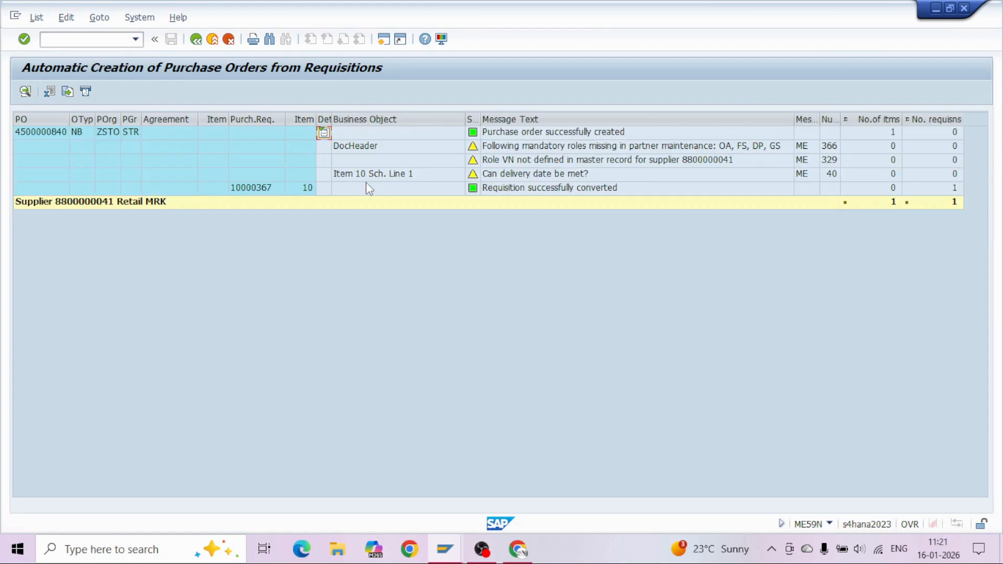
pyautogui.click(543, 150)
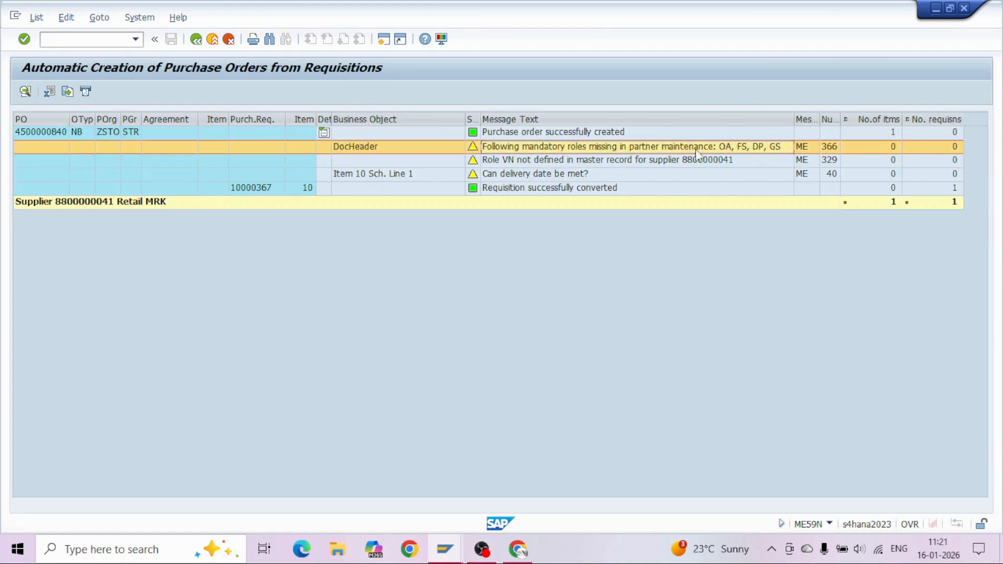
pyautogui.click(569, 160)
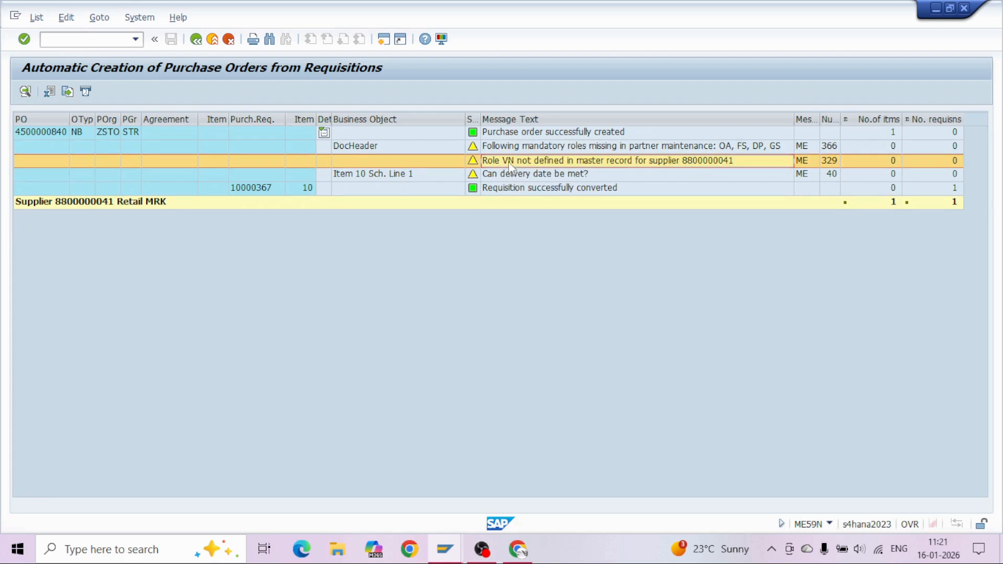
# Pick up the created purchase order's number from the log and start transaction ME22N.
pyautogui.click(59, 134)
pyautogui.click(59, 139)
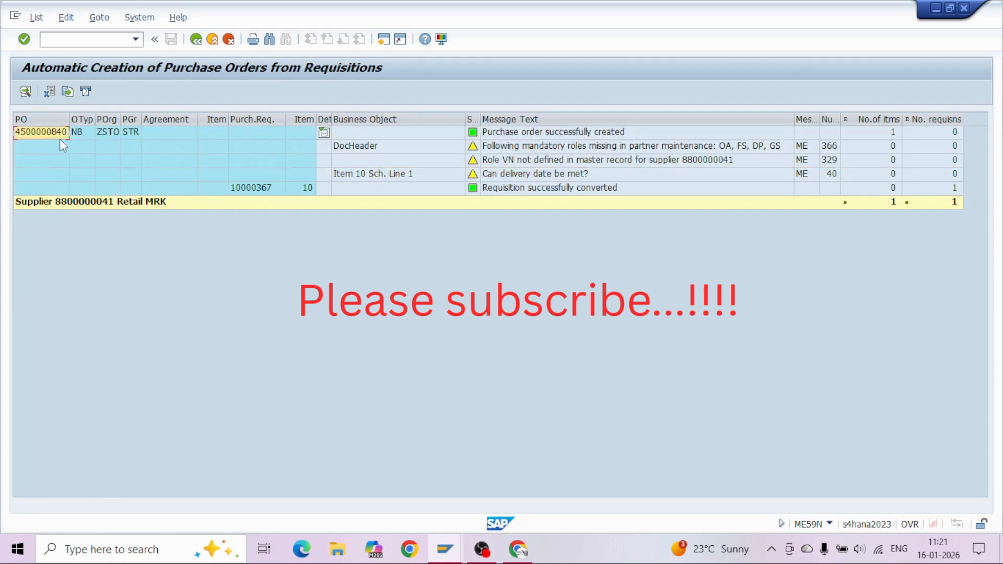
pyautogui.click(83, 42)
pyautogui.write('/nm')
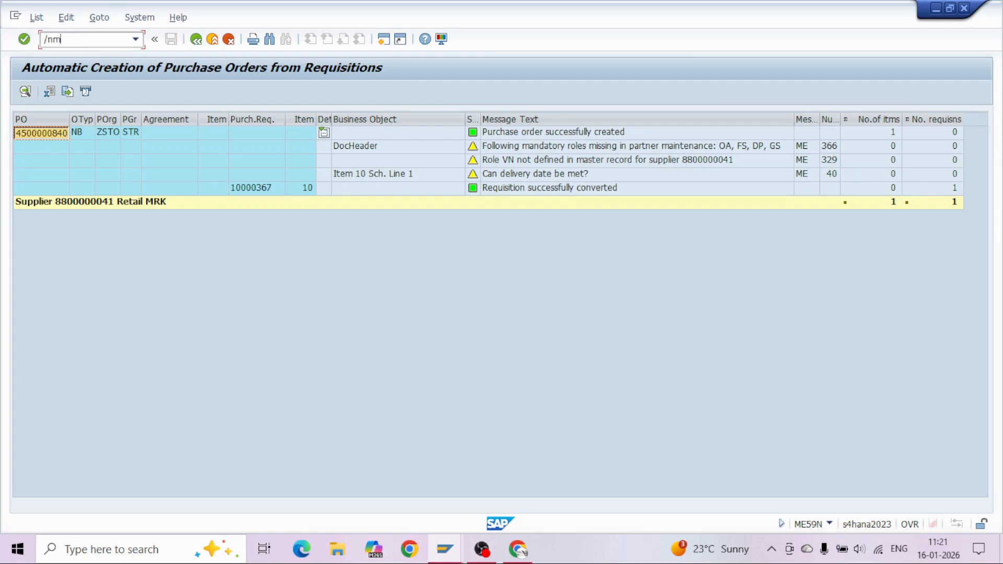
pyautogui.write('e22n')
pyautogui.press('Return')
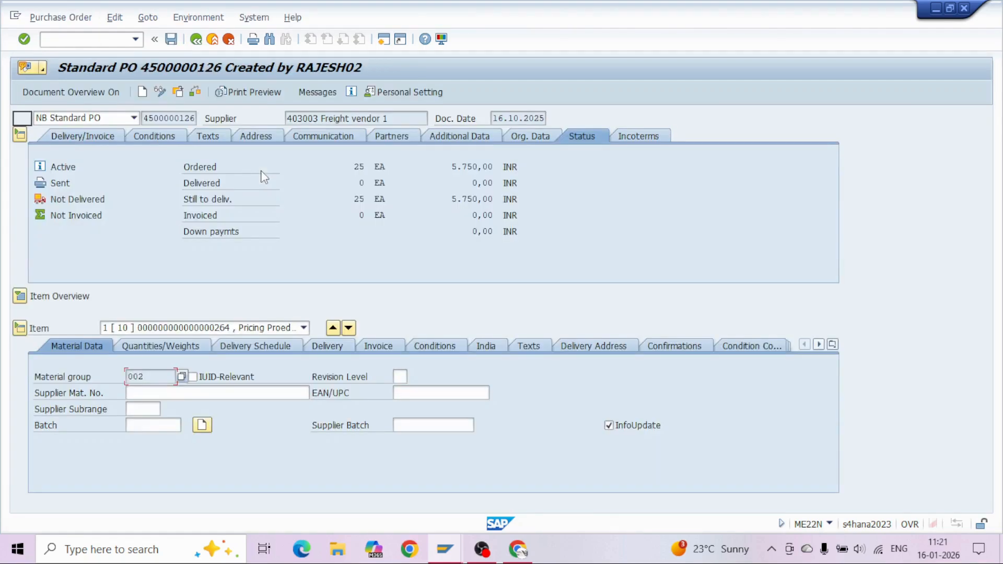
# Open the newly created purchase order by entering its number as the other document to display.
pyautogui.click(200, 95)
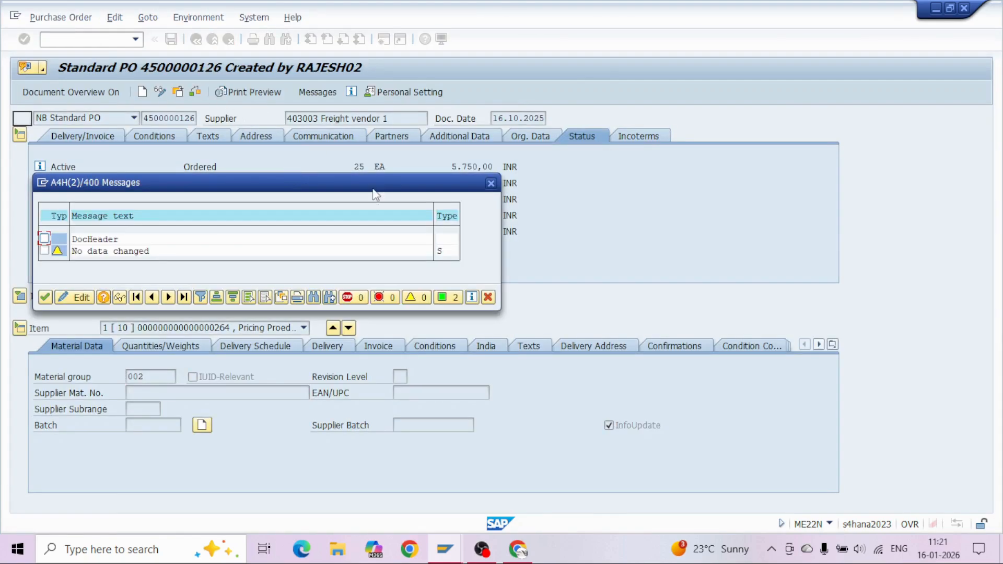
pyautogui.click(494, 186)
pyautogui.click(179, 94)
pyautogui.write('4500000840')
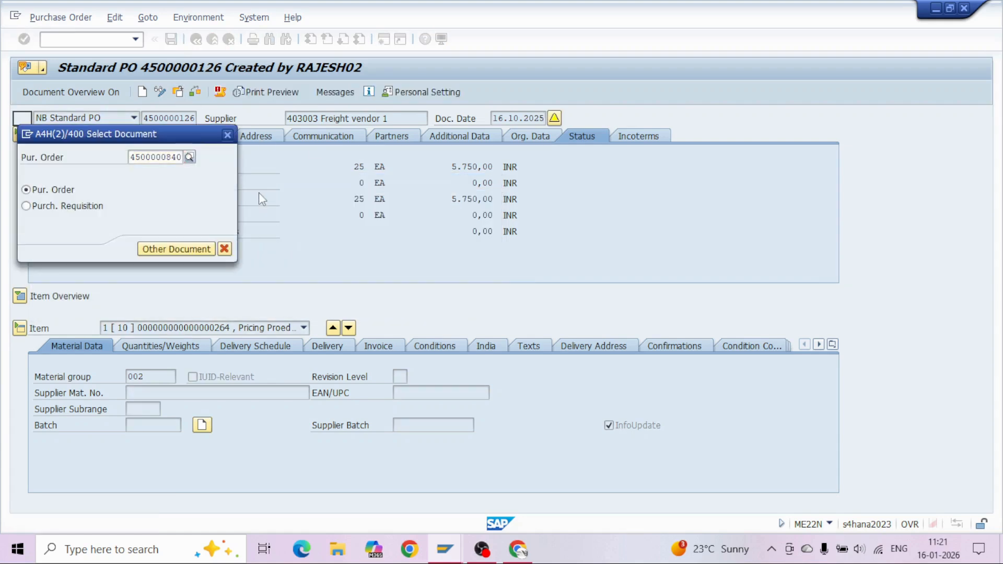
pyautogui.press('Return')
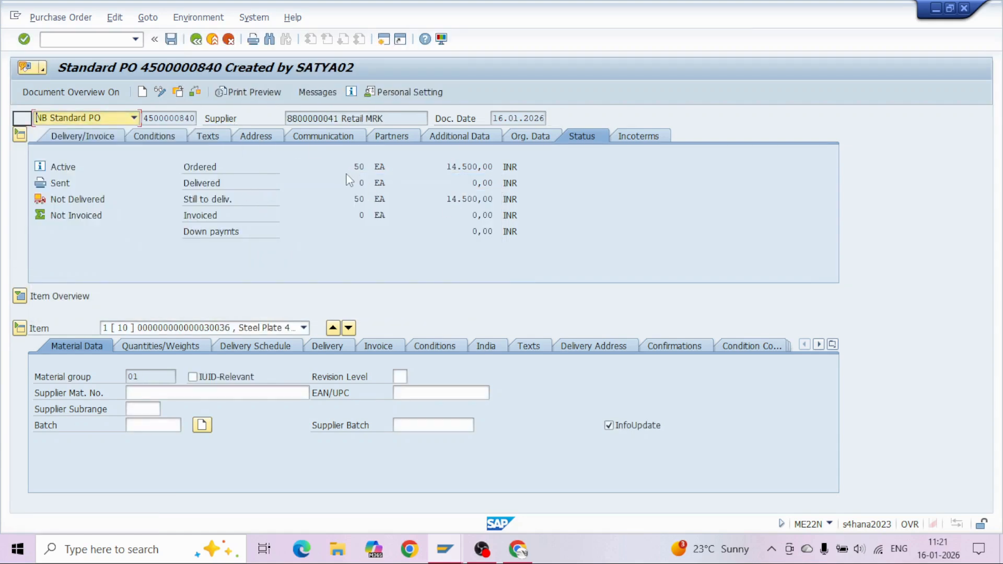
# Examine the order's status quantities and partners, view the partner functions in the supplier's master record, and return to the order.
pyautogui.moveTo(353, 167); pyautogui.dragTo(382, 199)
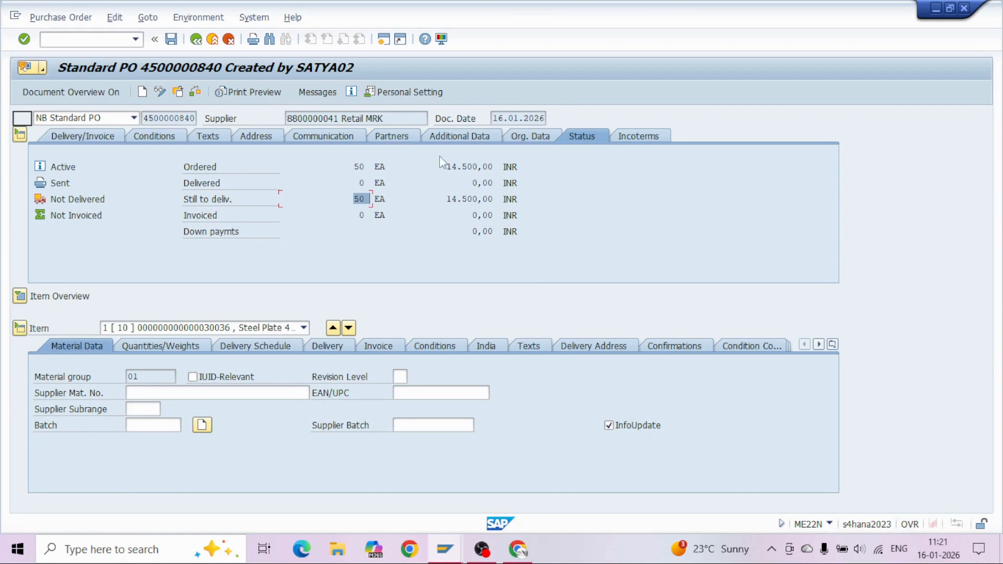
pyautogui.click(390, 136)
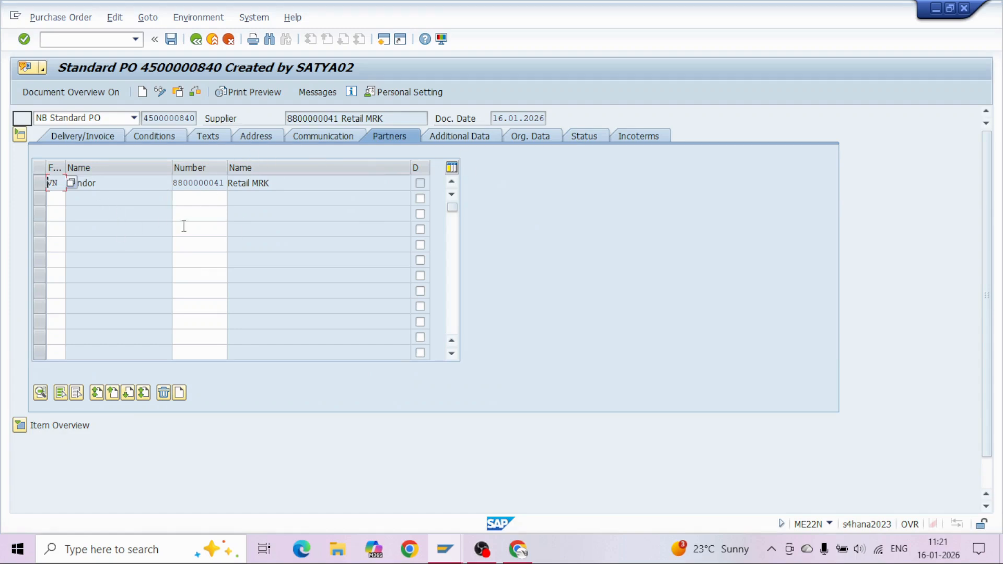
pyautogui.doubleClick(318, 120)
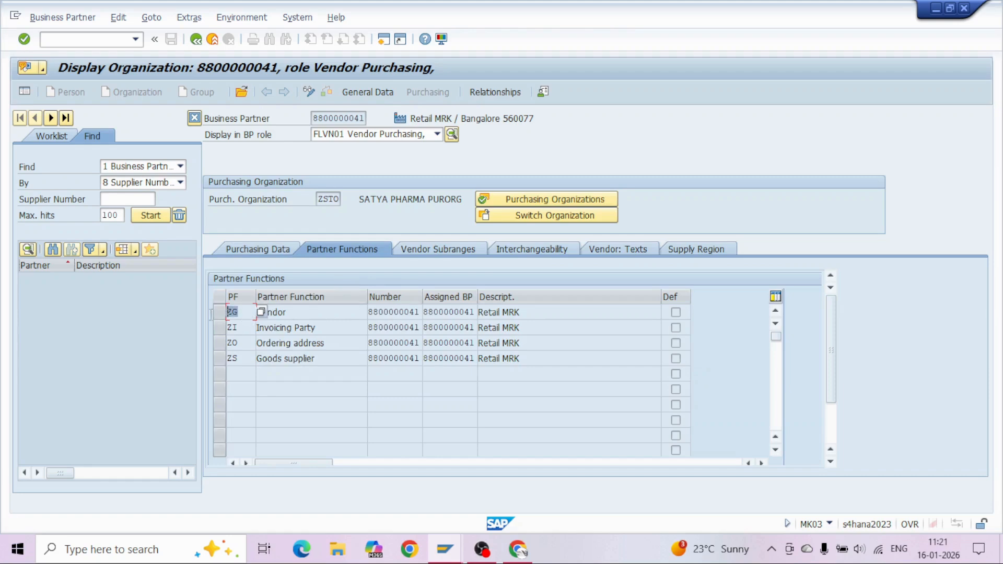
pyautogui.press('Down')
pyautogui.press('Down')
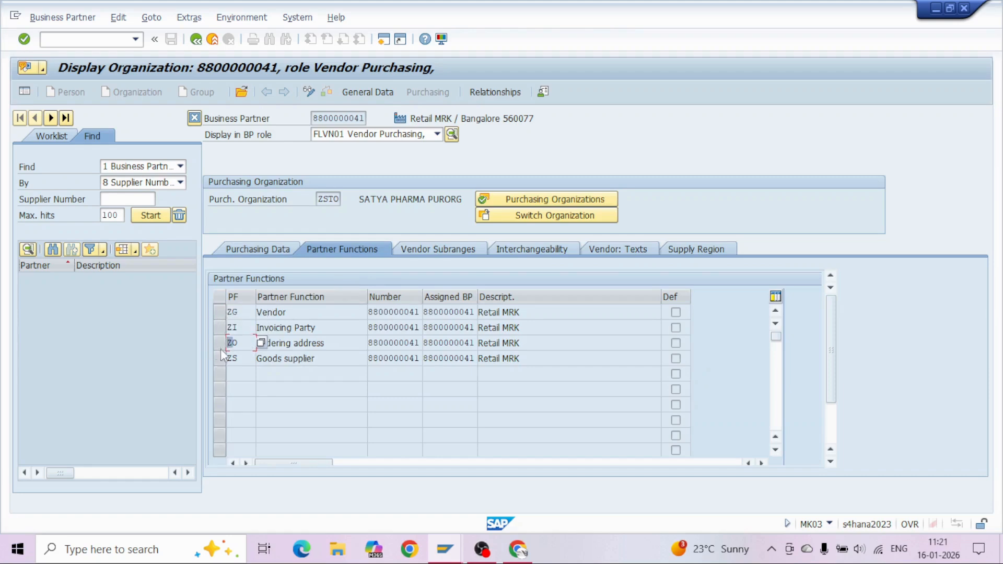
pyautogui.click(314, 317)
pyautogui.click(199, 41)
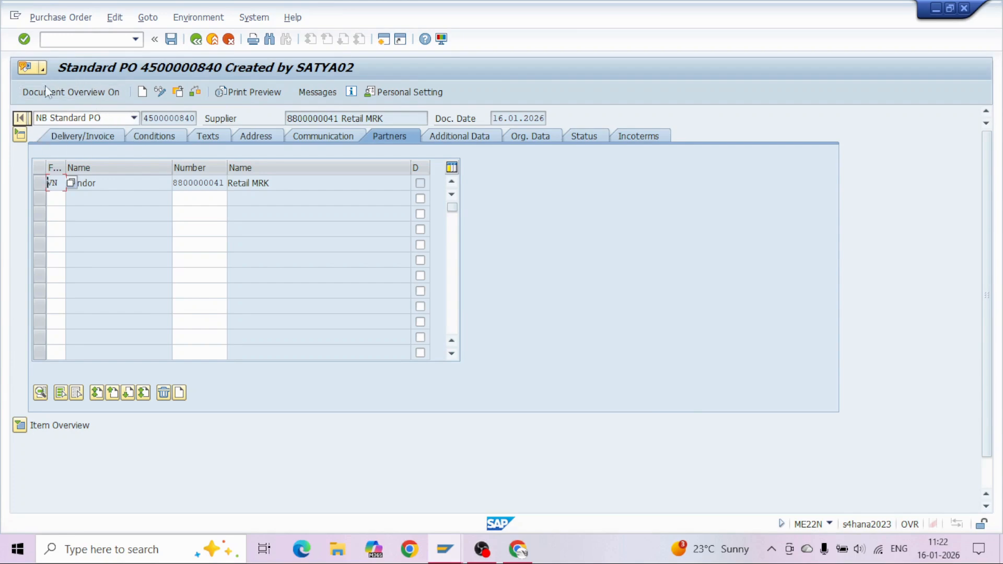
# Open purchase requisition creation with ME51N in a new session, and go back to the vendor row in the order's partners.
pyautogui.hotkey('alt', 'Tab')
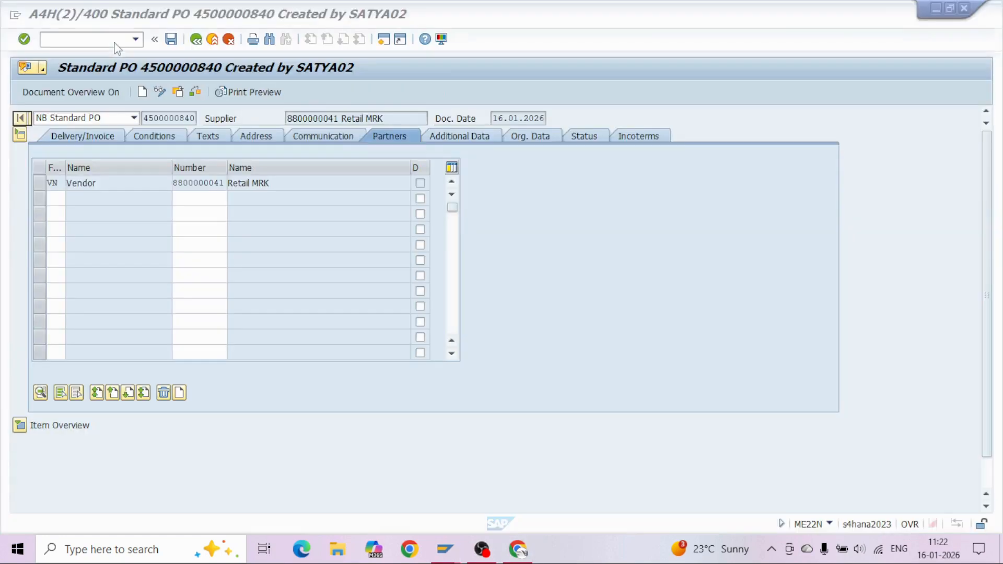
pyautogui.click(115, 42)
pyautogui.write('/ome51')
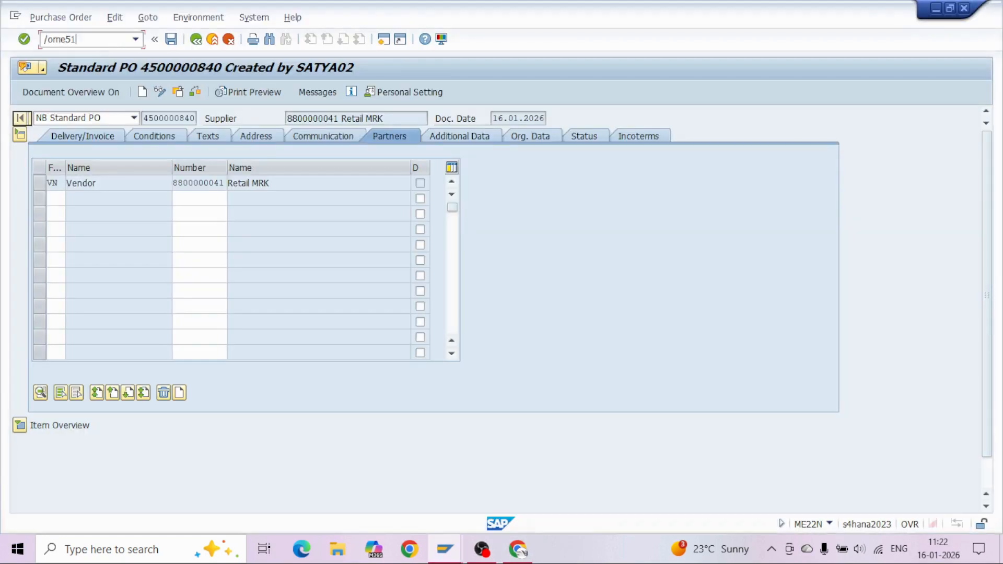
pyautogui.write('n')
pyautogui.press('Return')
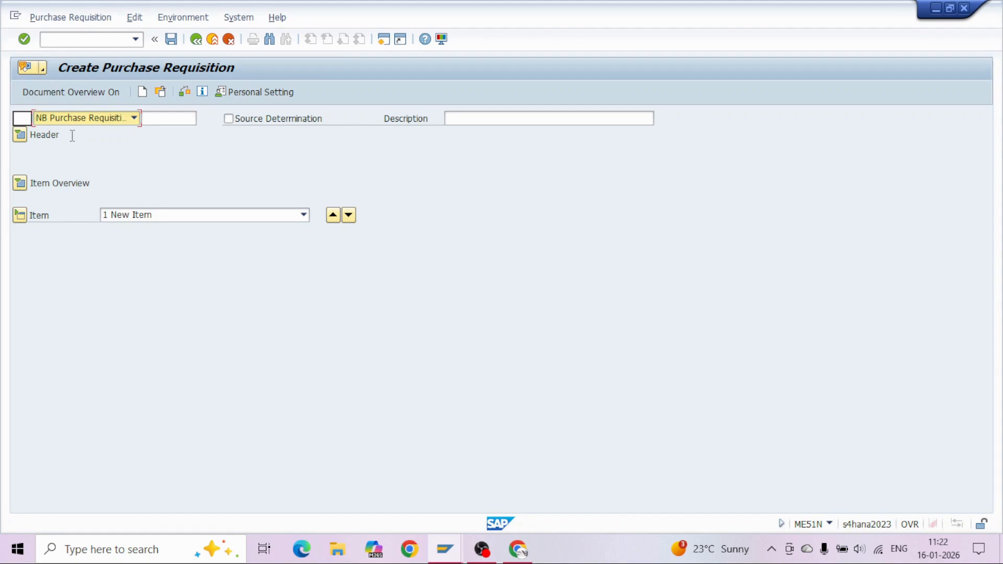
pyautogui.hotkey('alt', 'Tab')
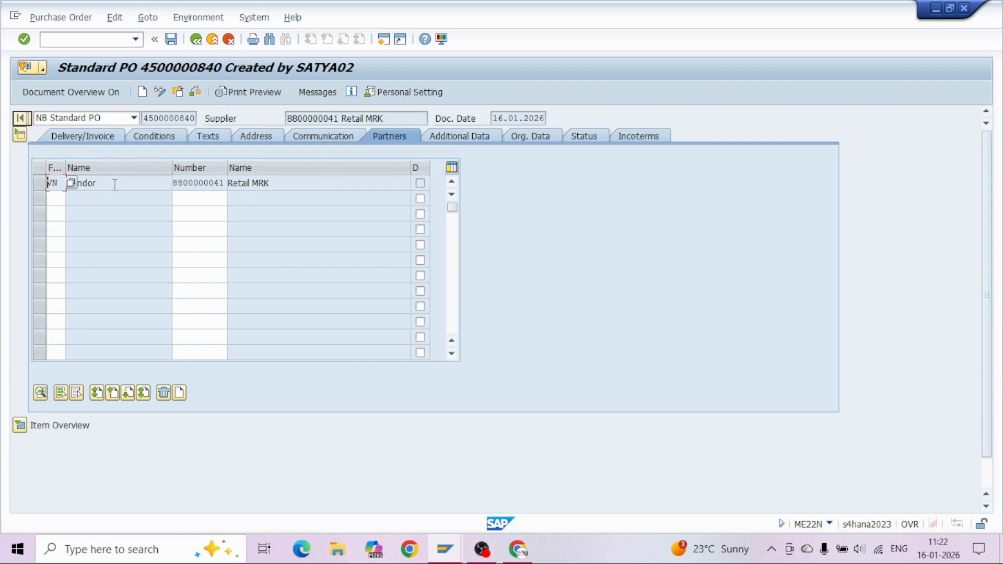
pyautogui.moveTo(115, 185); pyautogui.dragTo(47, 183)
# Start SPRO in a new session and display the SAP Customizing Implementation Guide.
pyautogui.hotkey('alt', 'Tab')
pyautogui.write('/')
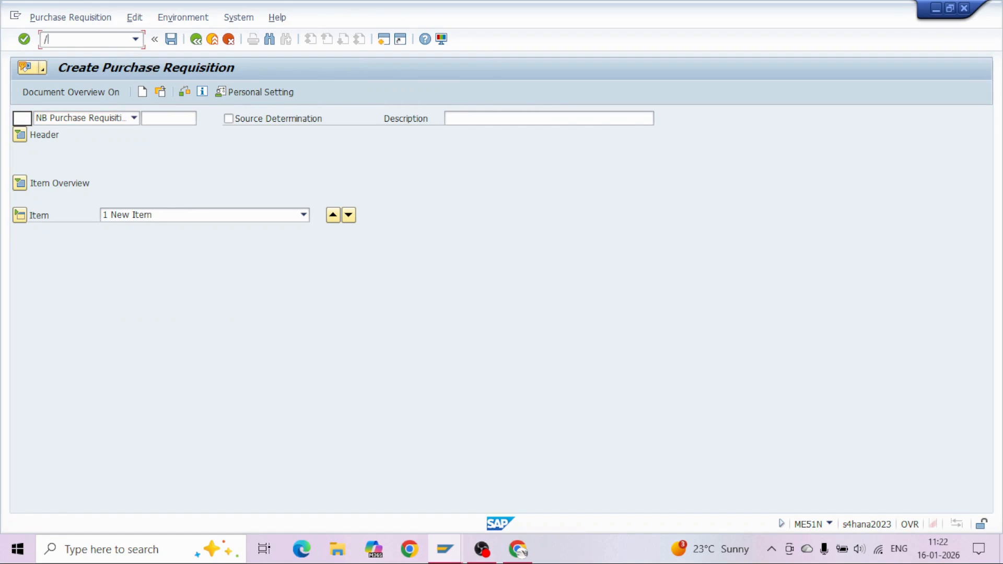
pyautogui.write('ospro')
pyautogui.press('Return')
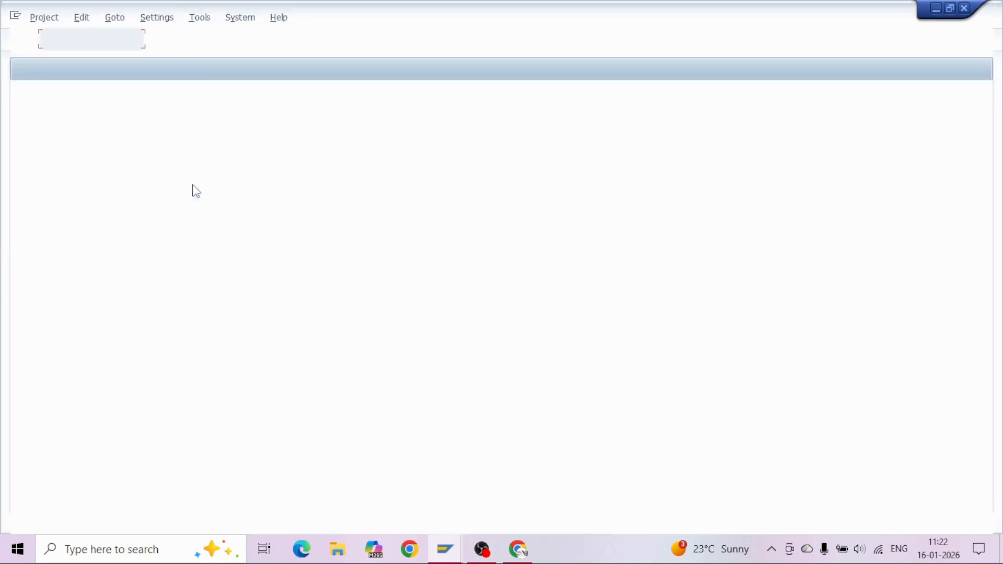
pyautogui.press('F5')
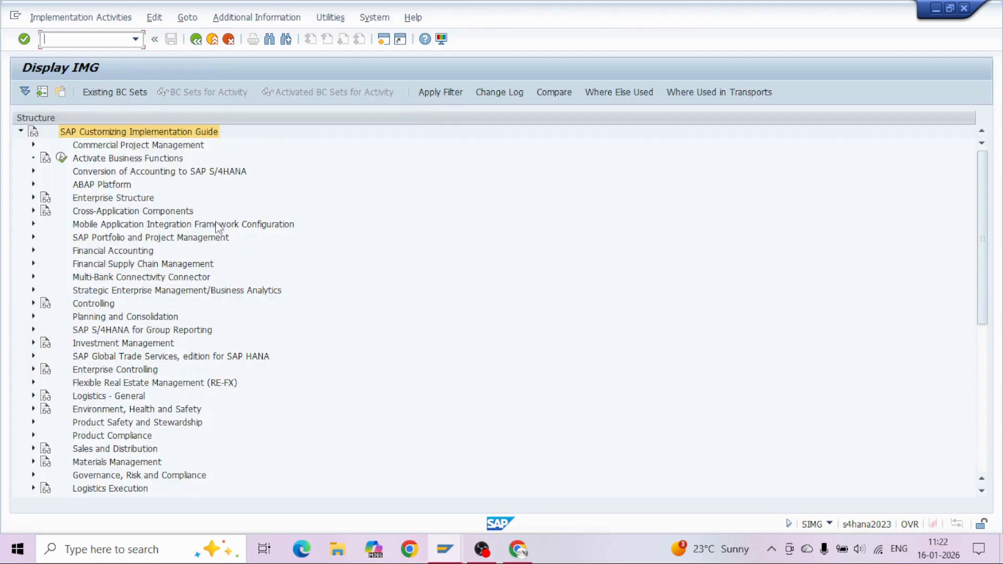
# Expand Materials Management and its Purchasing node in the implementation guide.
pyautogui.click(108, 463)
pyautogui.press('Right')
pyautogui.press('Down')
pyautogui.press('Down')
pyautogui.press('Down')
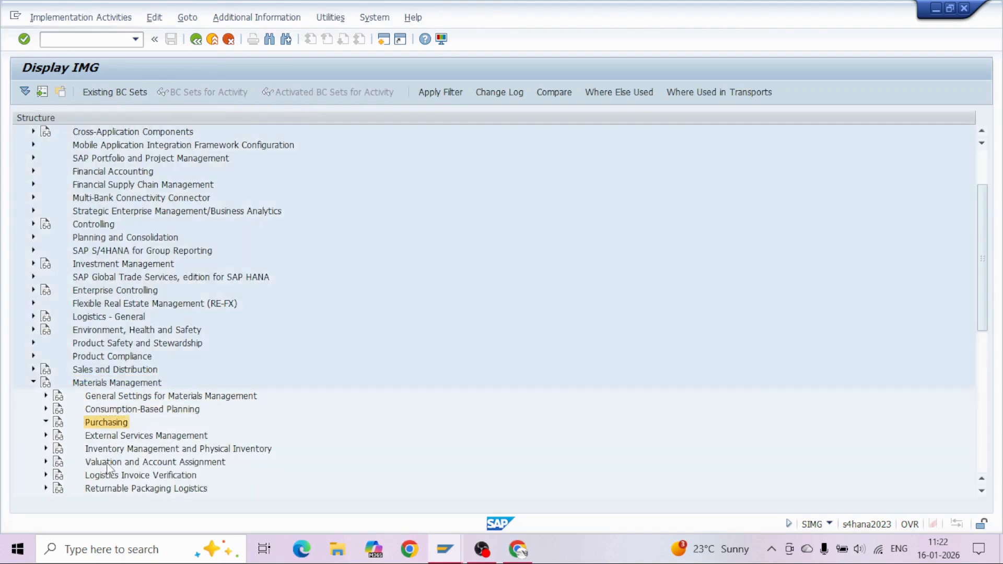
pyautogui.press('Right')
# Locate Partner Determination among the Purchasing activities and expand it.
pyautogui.press('Down')
pyautogui.press('Down')
pyautogui.press('Down')
pyautogui.press('Down')
pyautogui.press('Down')
pyautogui.press('Down')
pyautogui.press('Down')
pyautogui.press('Down')
pyautogui.press('Down')
pyautogui.press('Down')
pyautogui.press('Down')
pyautogui.press('Down')
pyautogui.press('Down')
pyautogui.press('Down')
pyautogui.press('Down')
pyautogui.press('Down')
pyautogui.press('Down')
pyautogui.press('Down')
pyautogui.press('Down')
pyautogui.press('Down')
pyautogui.press('Down')
pyautogui.press('Down')
pyautogui.press('Down')
pyautogui.press('Down')
pyautogui.press('Down')
pyautogui.press('Down')
pyautogui.press('Down')
pyautogui.press('Down')
pyautogui.press('Down')
pyautogui.press('Down')
pyautogui.press('Down')
pyautogui.press('Down')
pyautogui.press('Down')
pyautogui.press('Down')
pyautogui.press('Down')
pyautogui.press('Down')
pyautogui.press('Down')
pyautogui.press('Down')
pyautogui.press('Down')
pyautogui.press('Down')
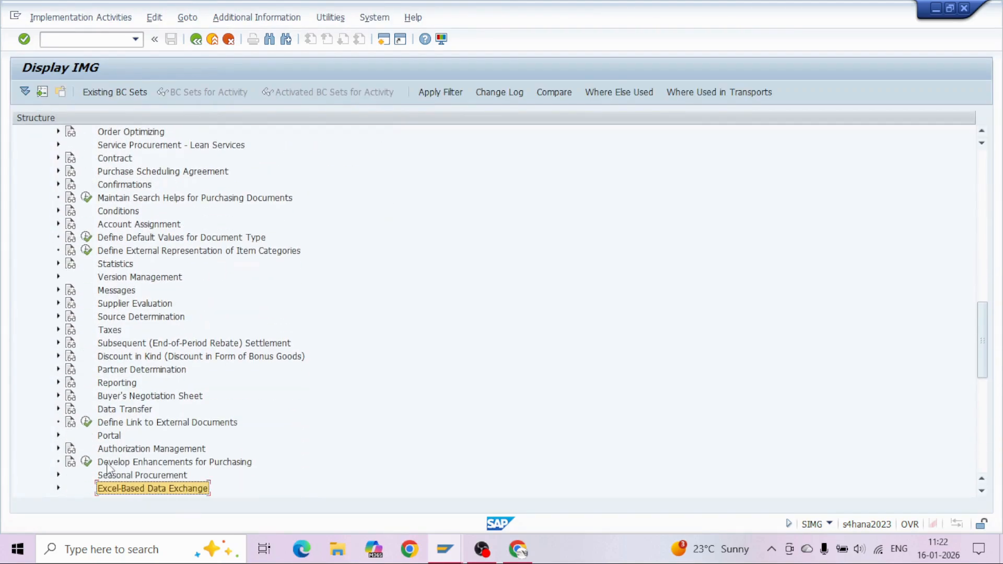
pyautogui.press('Down')
pyautogui.press('Down')
pyautogui.press('Down')
pyautogui.press('Down')
pyautogui.press('Down')
pyautogui.press('Up')
pyautogui.press('Up')
pyautogui.press('Up')
pyautogui.press('Up')
pyautogui.press('Up')
pyautogui.press('Up')
pyautogui.press('Up')
pyautogui.press('Up')
pyautogui.press('Up')
pyautogui.press('Up')
pyautogui.press('Up')
pyautogui.press('Up')
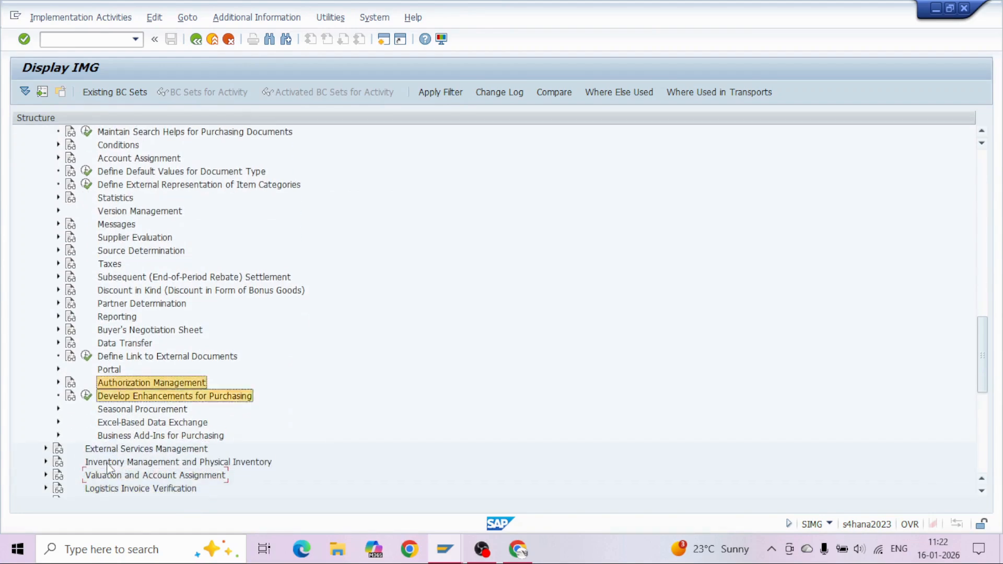
pyautogui.press('Up')
pyautogui.press('Up')
pyautogui.press('Right')
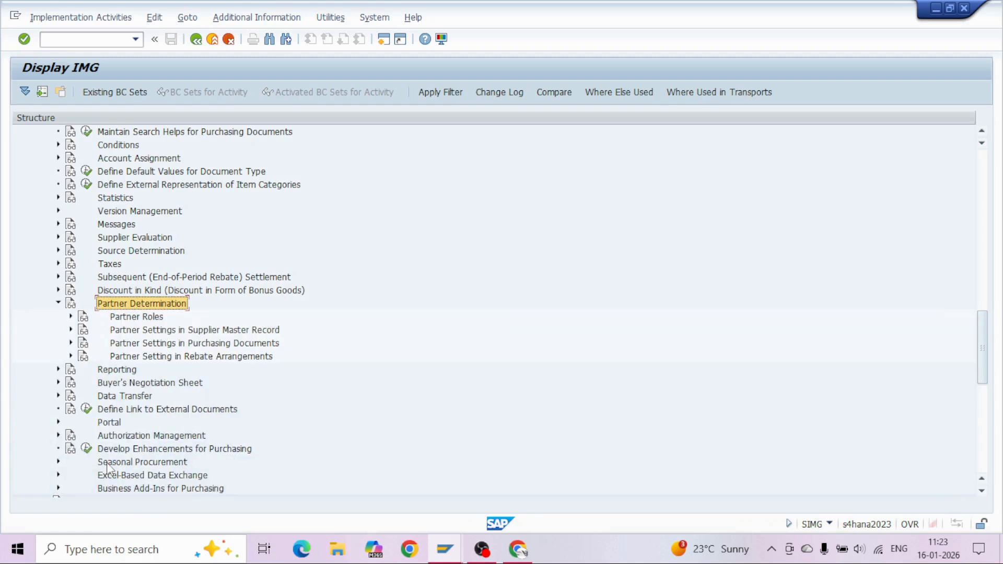
# Expand Partner Settings in Purchasing Documents and run the activity Define Partner Schemas in Purchasing Documents.
pyautogui.press('Down')
pyautogui.press('Down')
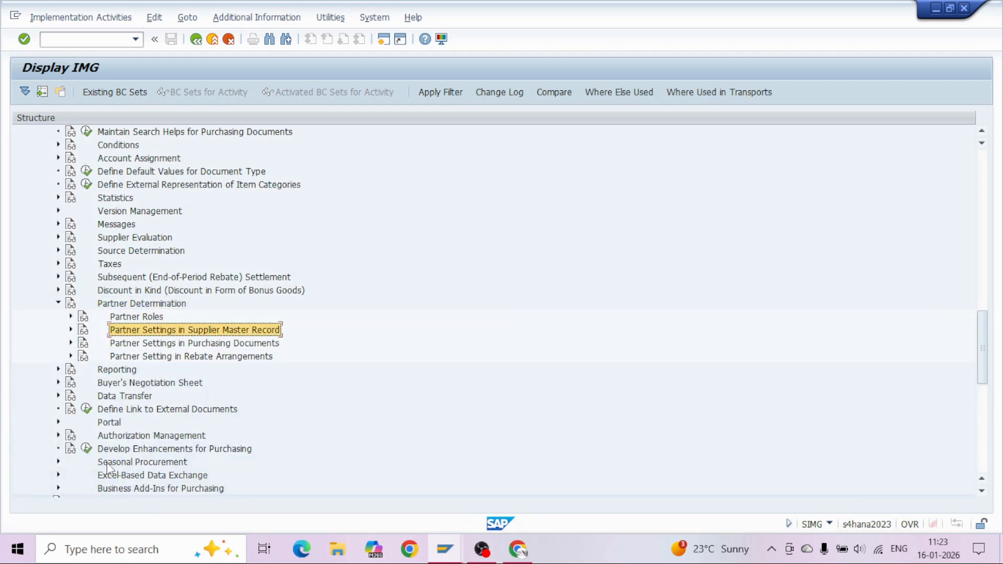
pyautogui.press('Down')
pyautogui.press('Right')
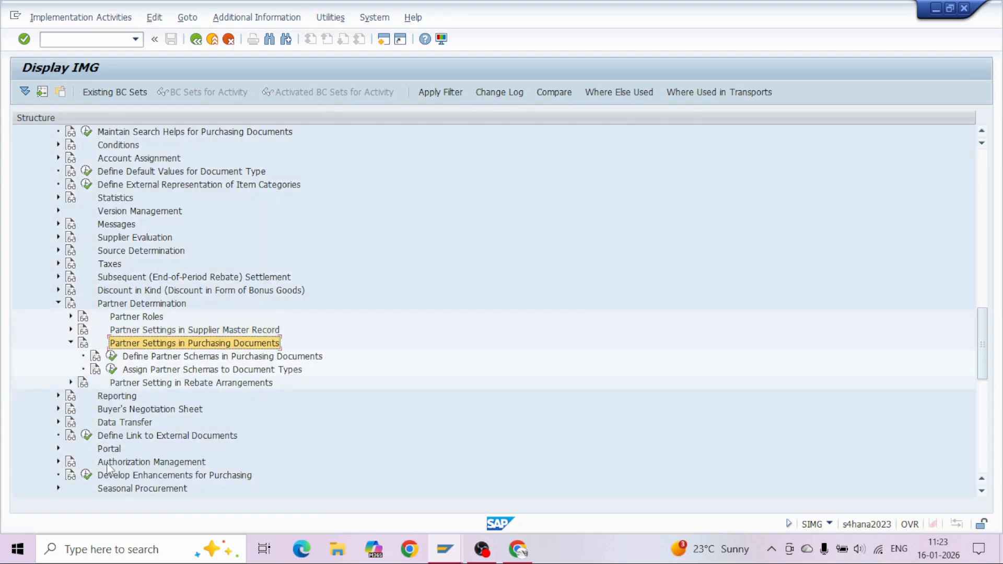
pyautogui.press('Down')
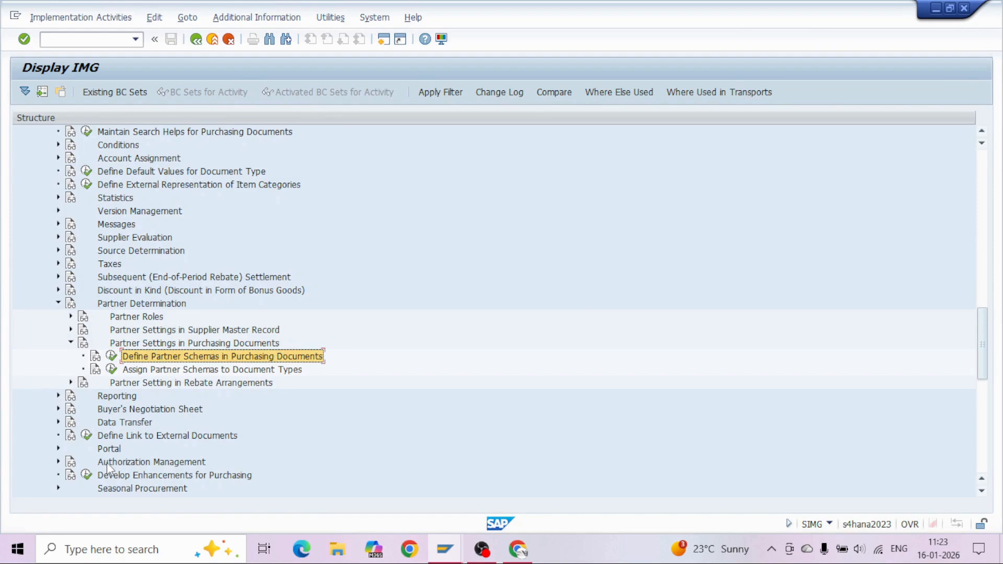
pyautogui.press('Return')
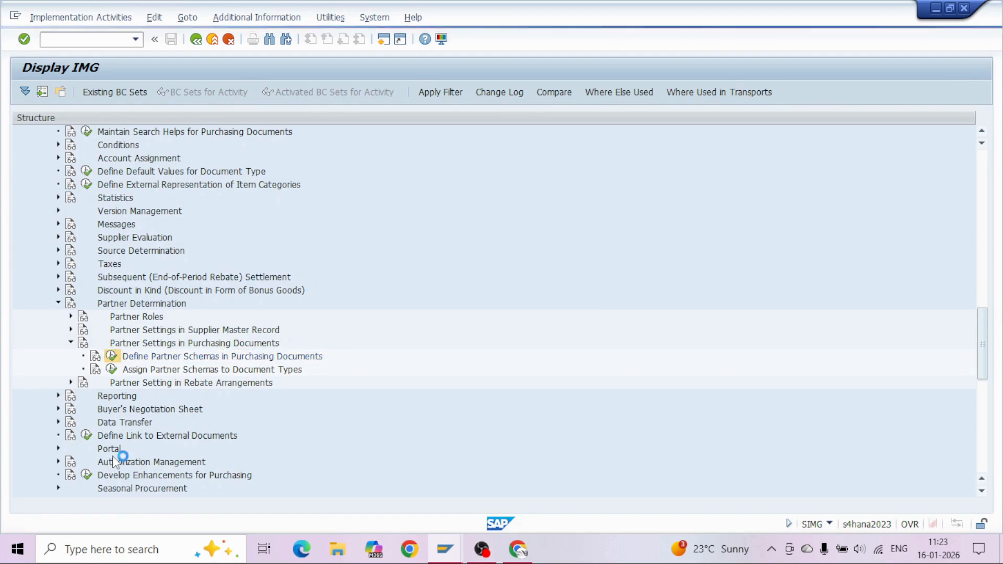
# Examine the partner functions assigned to partner schema ZGZG and return to the schema list.
pyautogui.scroll(-1, 188, 201)
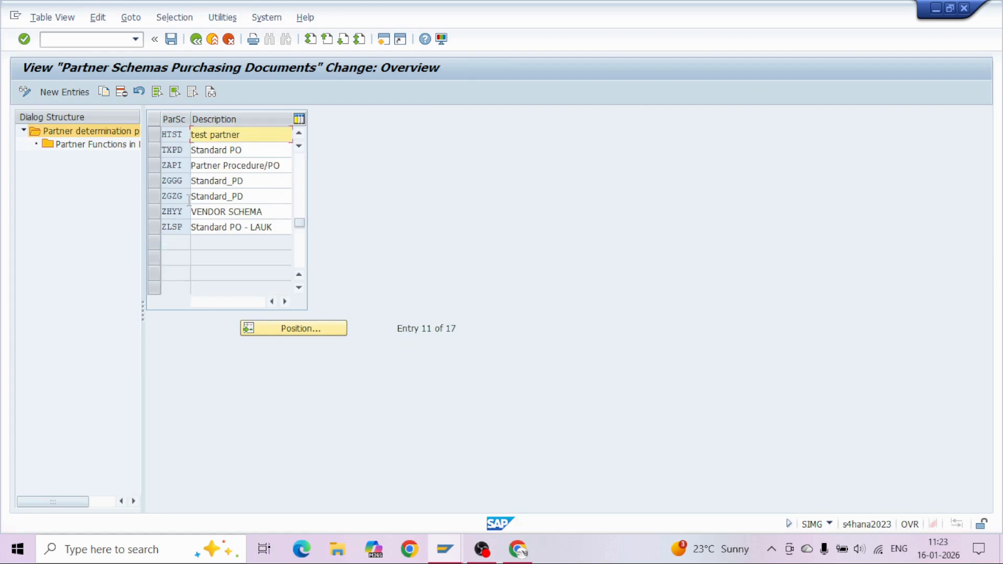
pyautogui.click(167, 199)
pyautogui.doubleClick(95, 146)
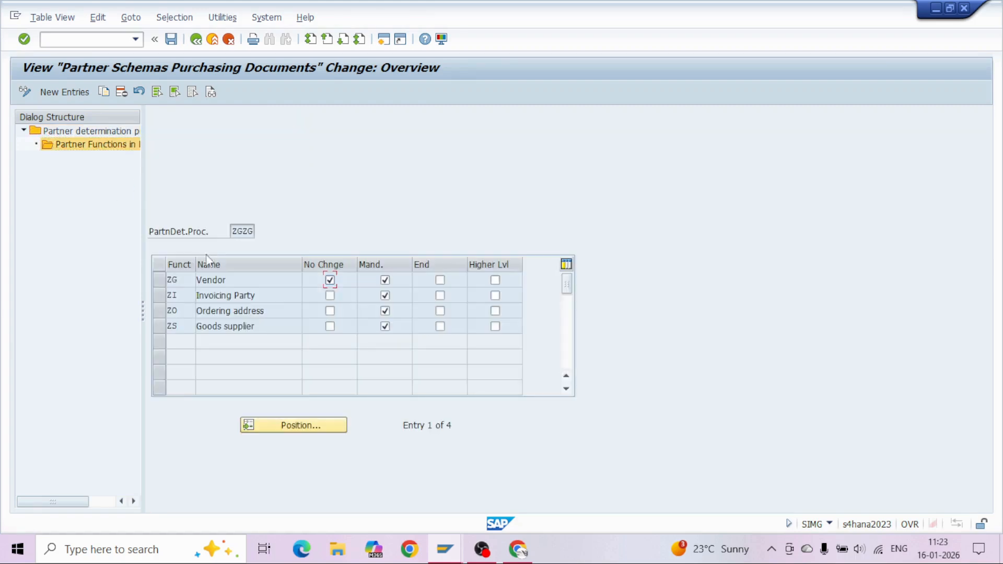
pyautogui.click(196, 39)
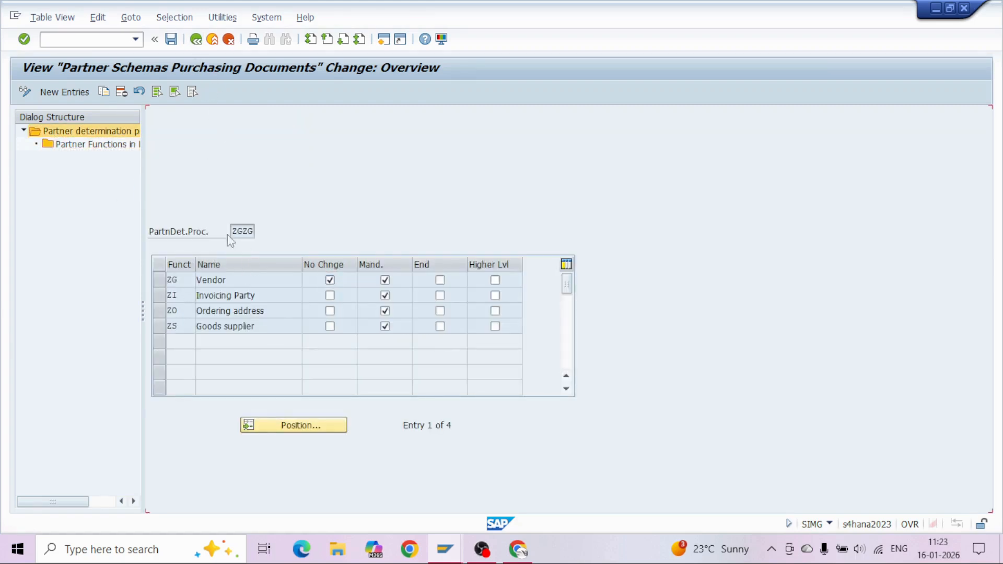
# Examine the partner functions of schema ZGGG and return to the implementation guide.
pyautogui.moveTo(185, 197); pyautogui.dragTo(153, 204)
pyautogui.click(180, 202)
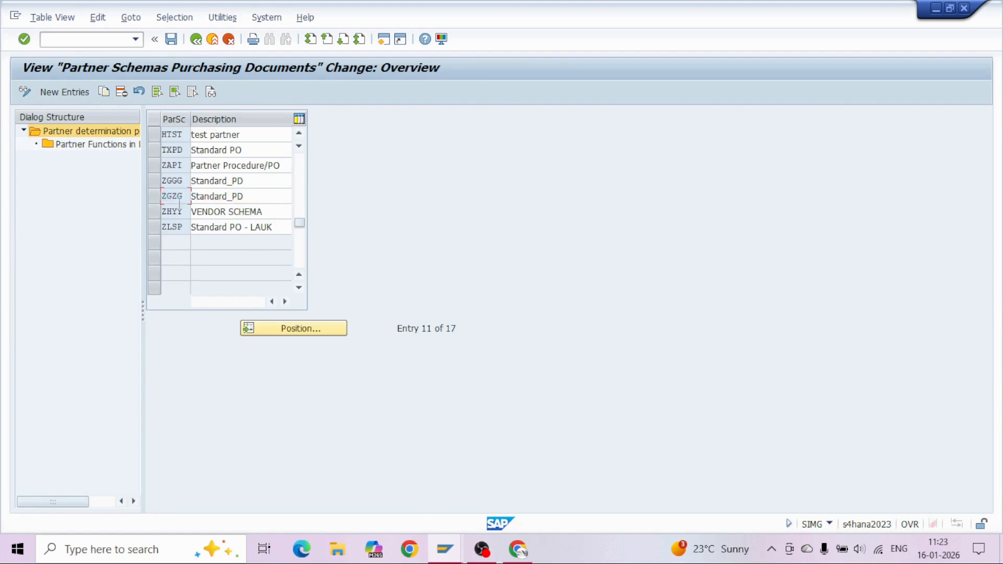
pyautogui.click(154, 181)
pyautogui.doubleClick(109, 146)
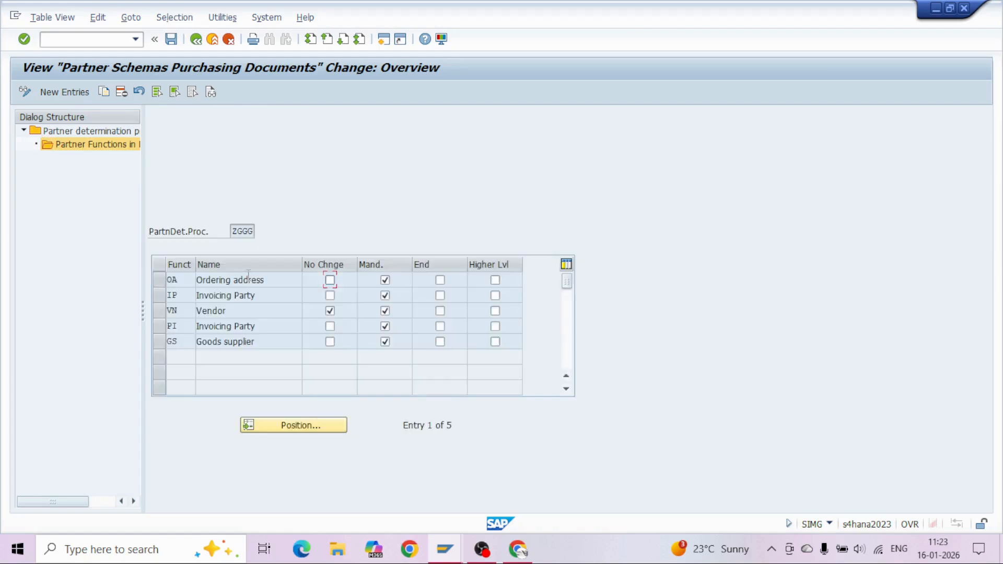
pyautogui.click(197, 39)
pyautogui.click(196, 39)
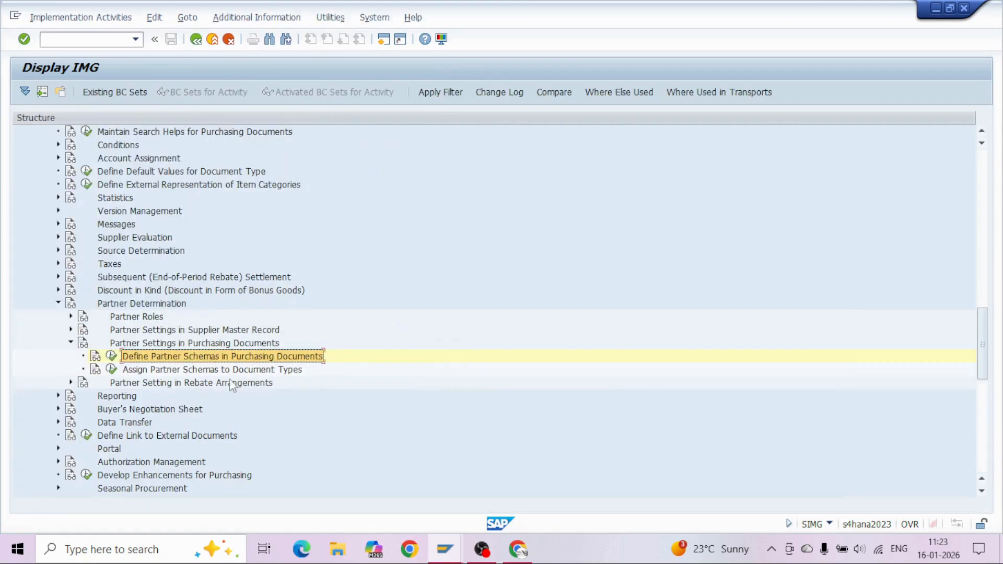
# Open Assign Partner Schemas to Document Types and position the list on document category F, document type NB.
pyautogui.click(112, 370)
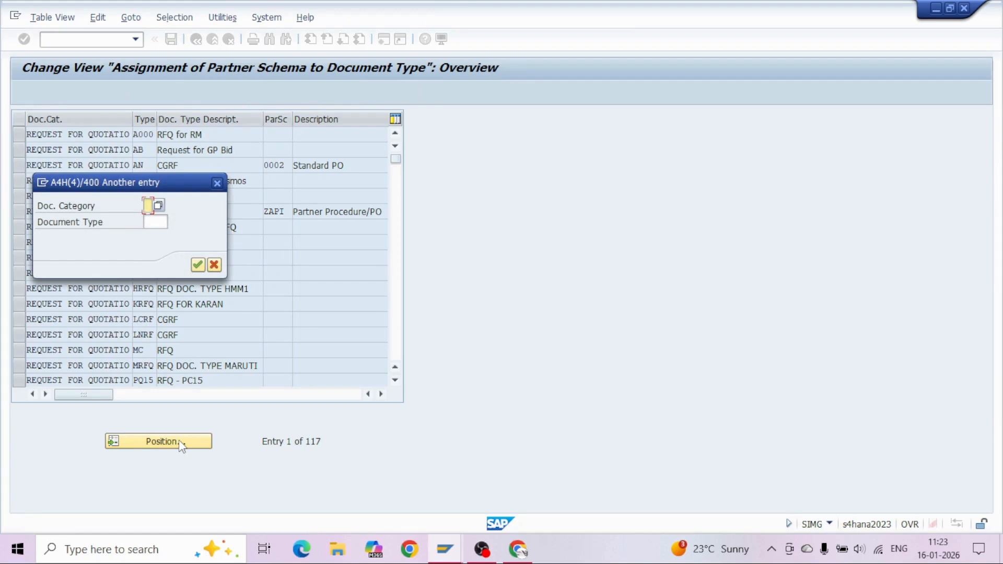
pyautogui.click(160, 205)
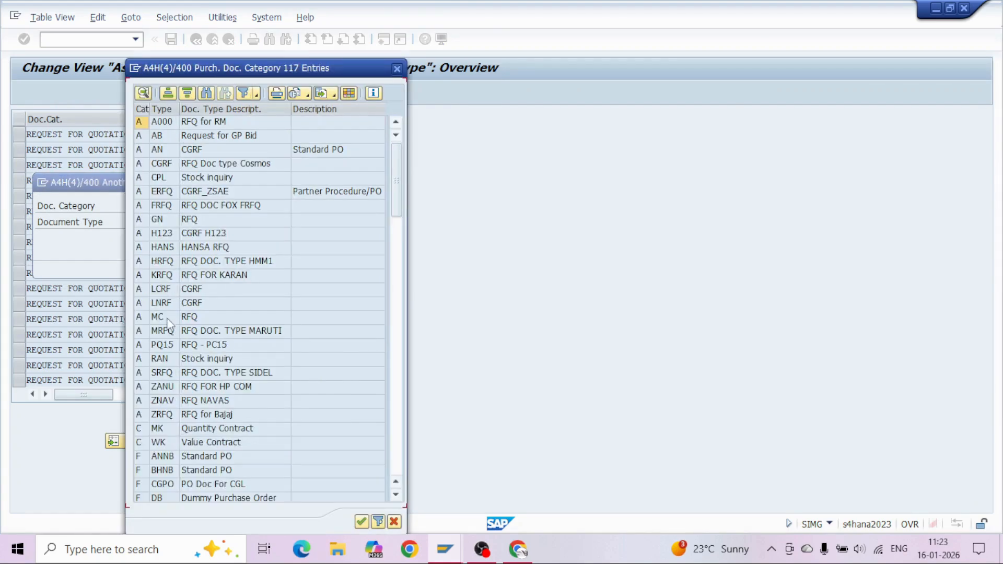
pyautogui.scroll(-15, 171, 323)
pyautogui.click(137, 247)
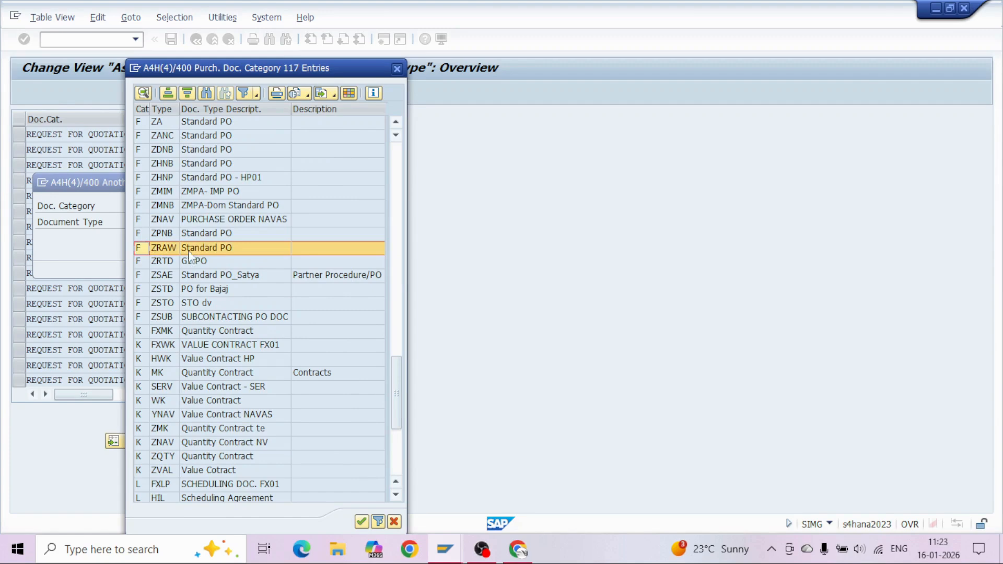
pyautogui.scroll(5, 171, 248)
pyautogui.scroll(10, 173, 300)
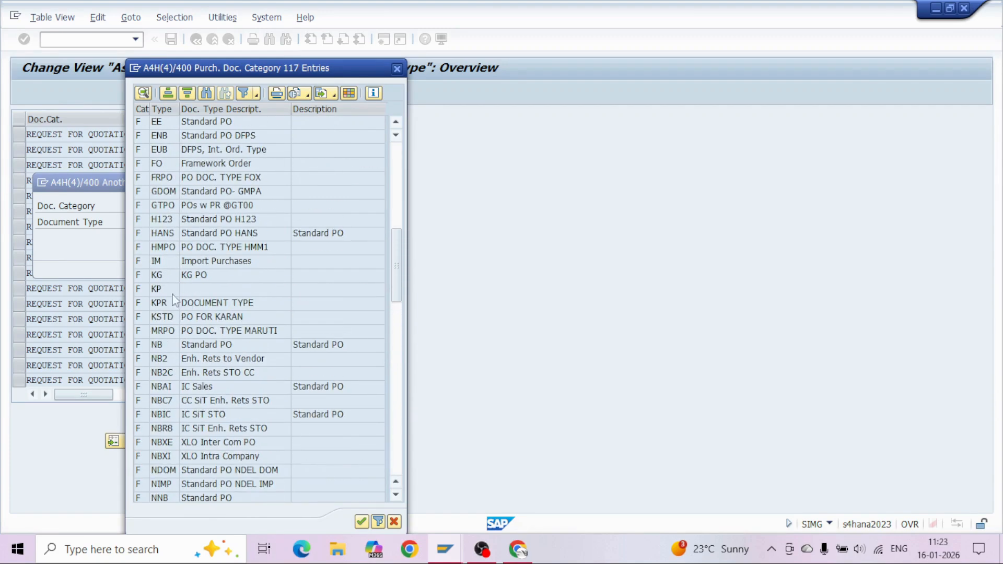
pyautogui.doubleClick(166, 346)
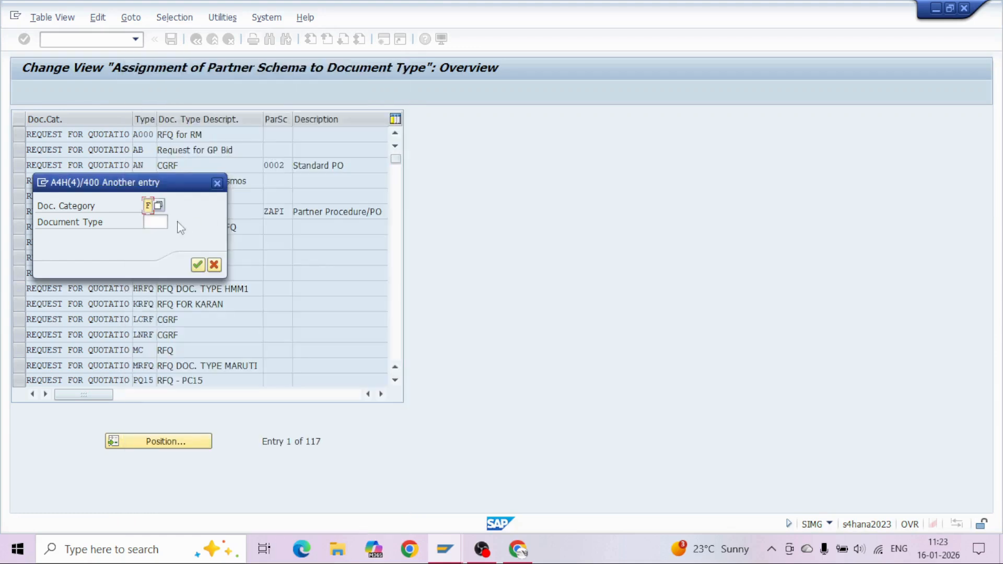
pyautogui.write('NB')
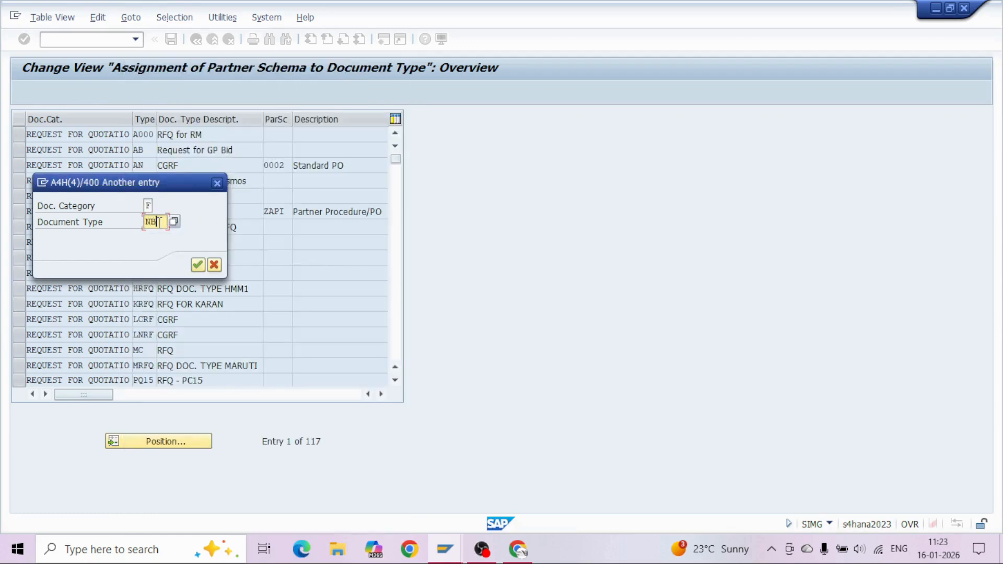
pyautogui.press('Return')
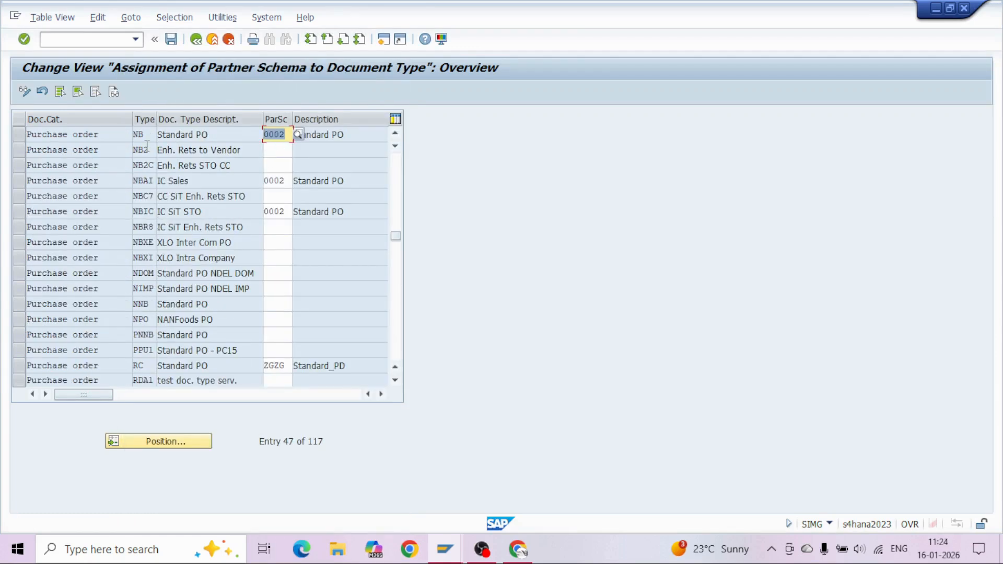
# Assign partner schema ZGZG to the Standard PO document type NB, save it in the proposed customizing request and return to the implementation guide.
pyautogui.write('ZGZG')
pyautogui.press('Return')
pyautogui.hotkey('ctrl', 's')
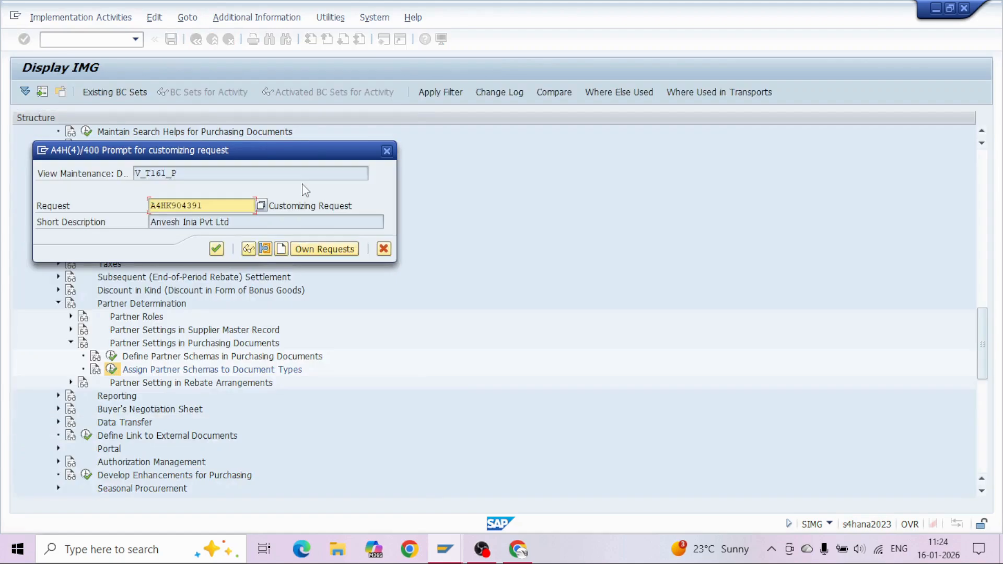
pyautogui.press('Return')
pyautogui.press('F3')
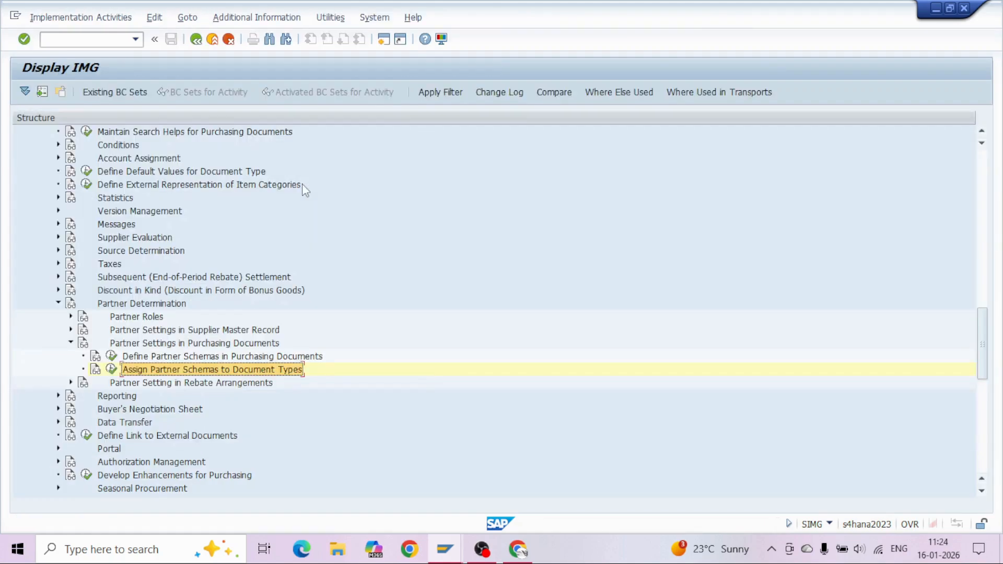
# Switch to the Create Purchase Requisition session and enter an item for material 30036 with quantity 50, plant ZSTP and storage location ZSTB.
pyautogui.hotkey('alt', 'Tab')
pyautogui.hotkey('alt', 'Tab')
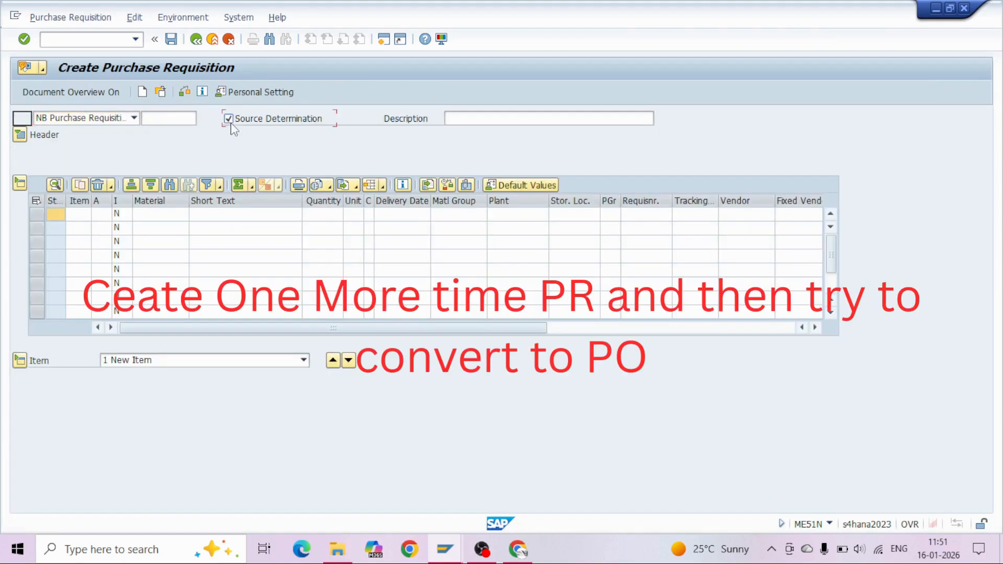
pyautogui.click(160, 214)
pyautogui.write('30036')
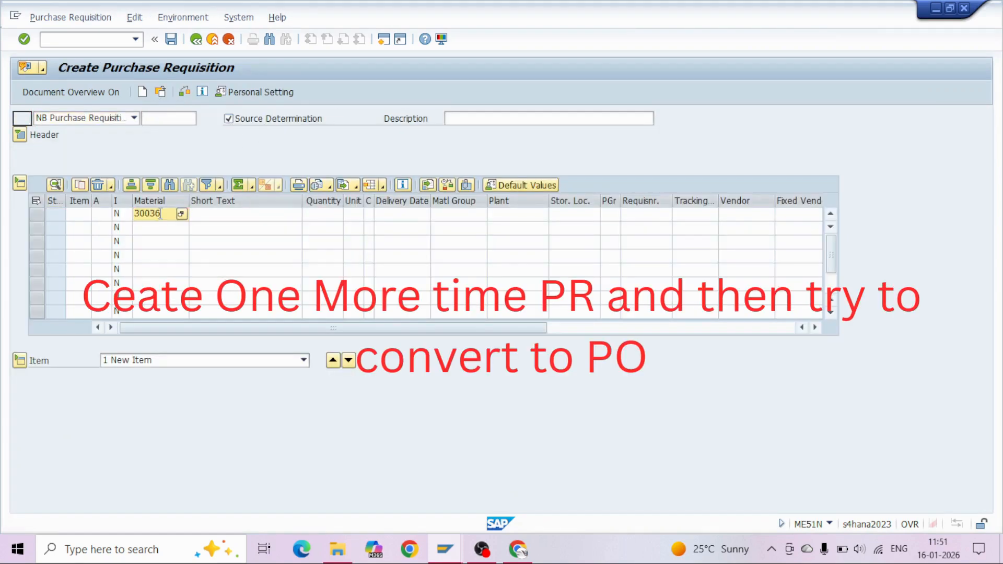
pyautogui.press('Tab')
pyautogui.press('Tab')
pyautogui.write('50')
pyautogui.press('Tab')
pyautogui.press('Tab')
pyautogui.press('Tab')
pyautogui.press('Tab')
pyautogui.press('Tab')
pyautogui.write('ZSTP')
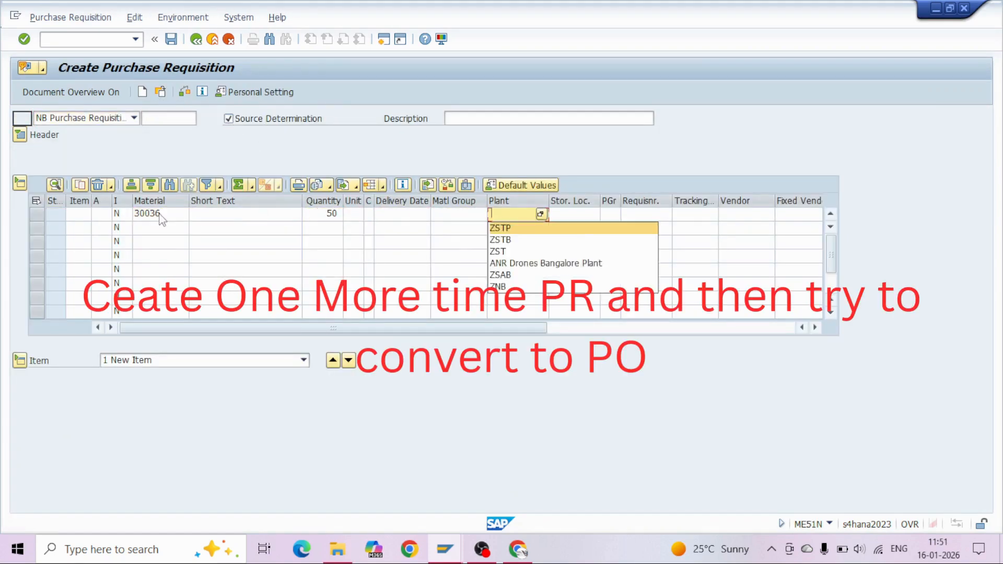
pyautogui.press('Tab')
pyautogui.write('ZSTB')
pyautogui.press('Return')
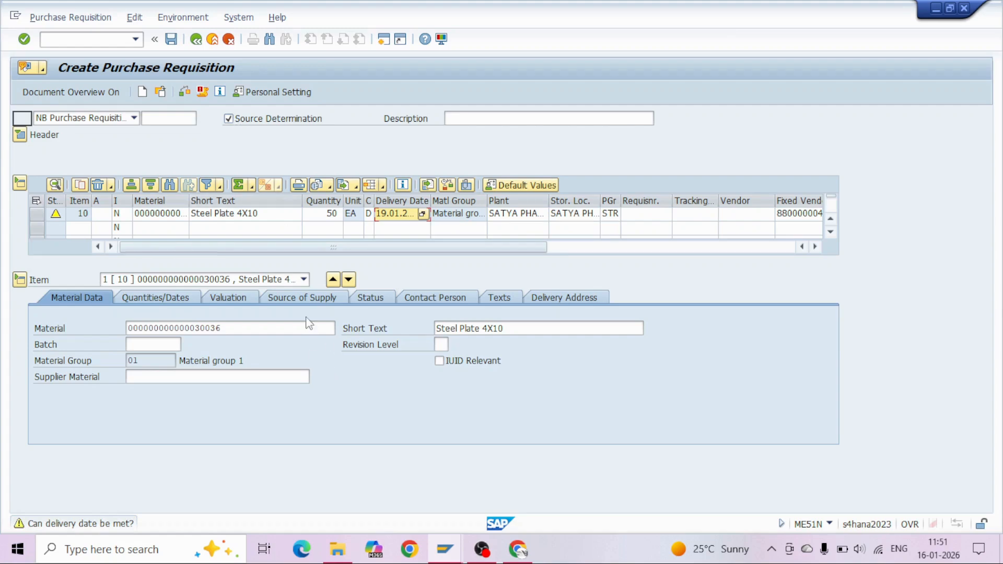
# Save the purchase requisition after checking its item's source of supply, and copy the created document's number.
pyautogui.click(303, 298)
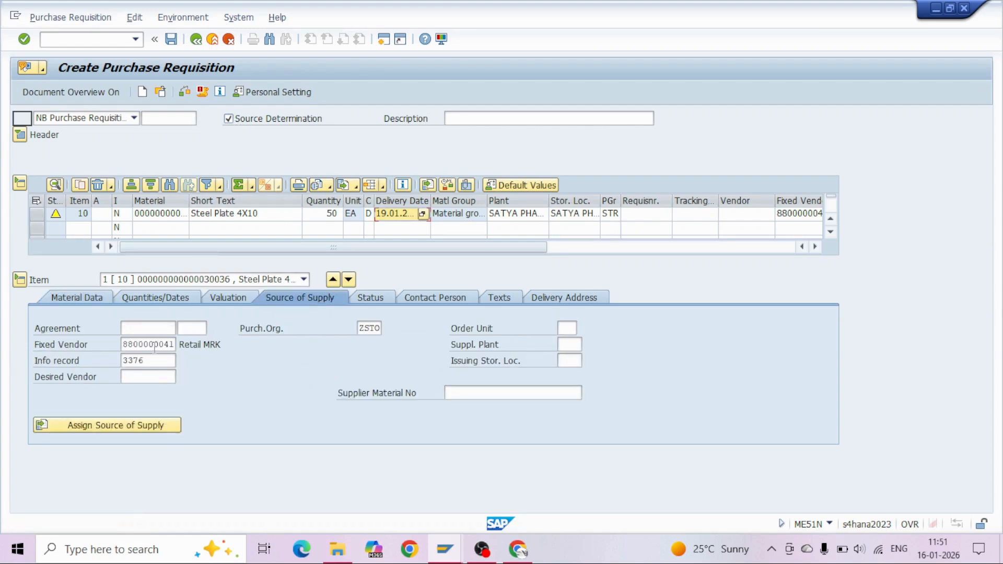
pyautogui.click(185, 93)
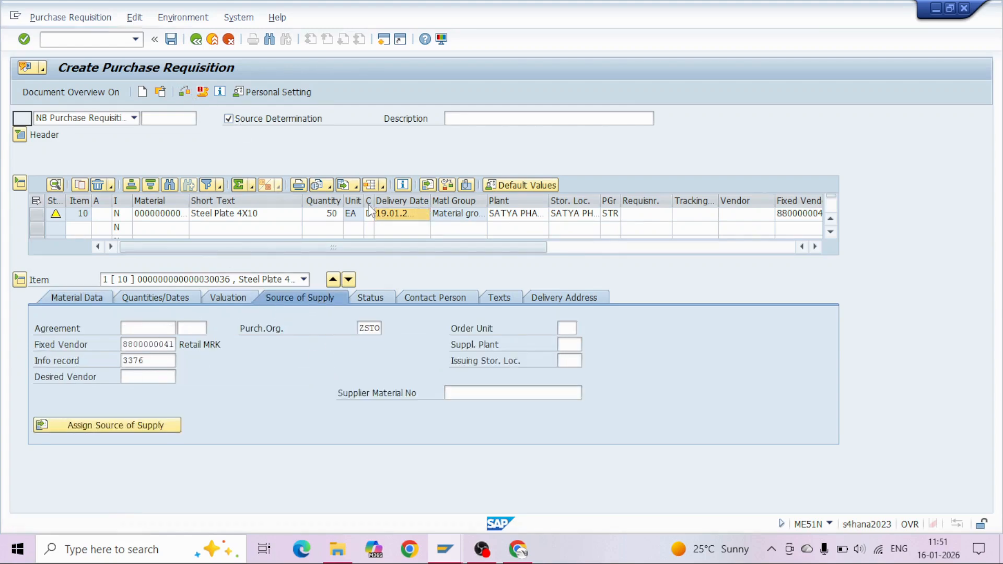
pyautogui.hotkey('ctrl', 's')
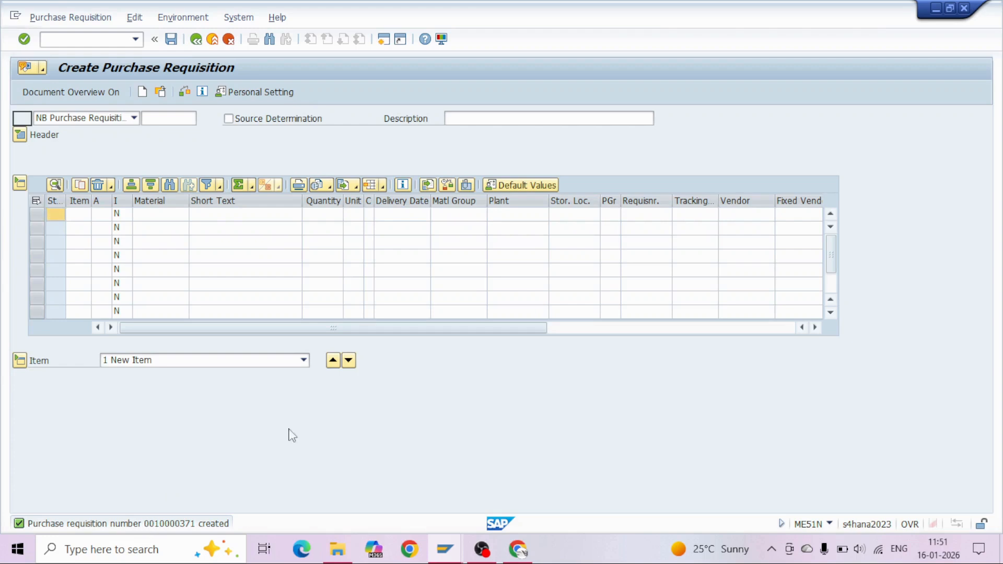
pyautogui.doubleClick(596, 115)
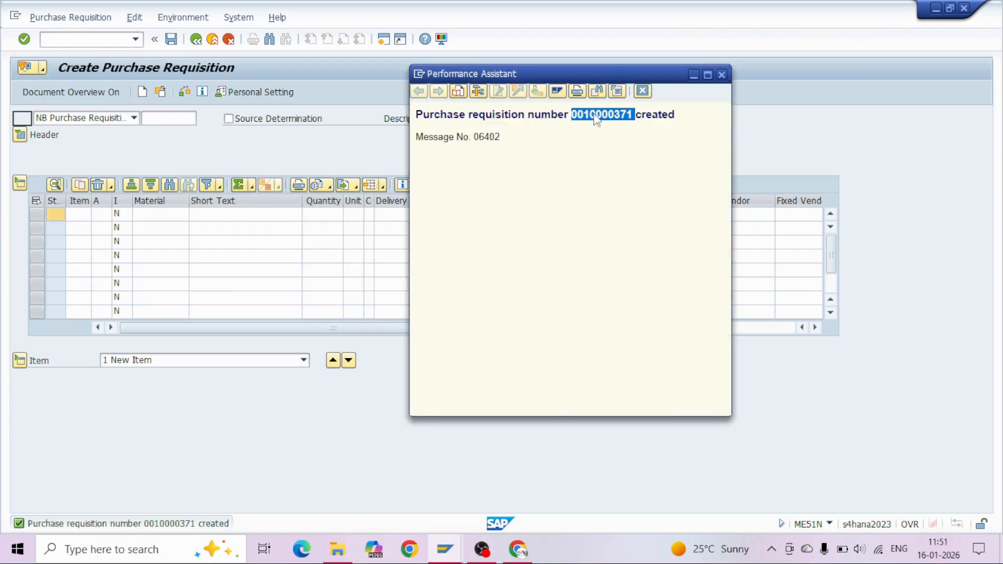
pyautogui.press('Escape')
# Run the automatic purchase order creation ME59N for purchasing group STR.
pyautogui.click(94, 40)
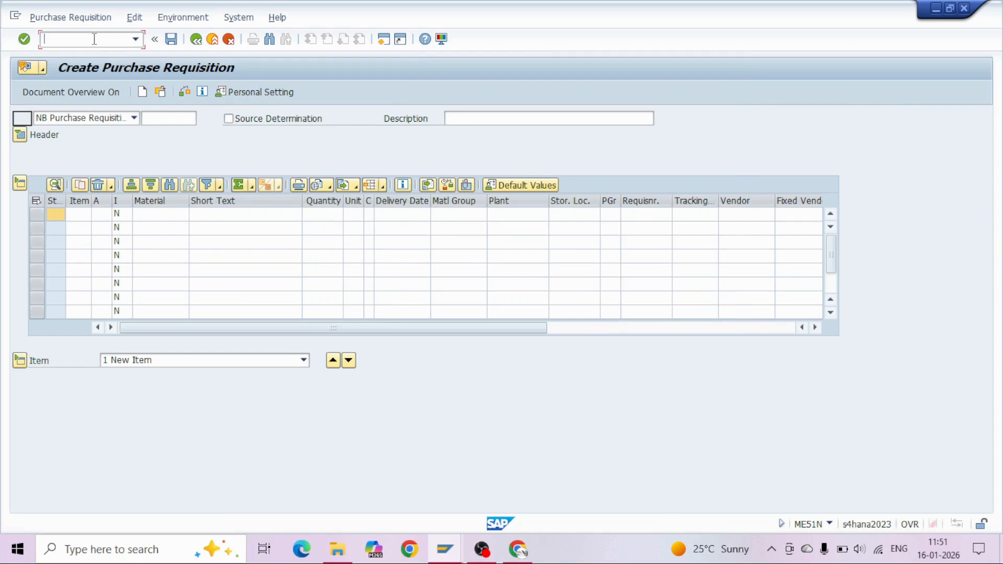
pyautogui.write('me59n')
pyautogui.press('Return')
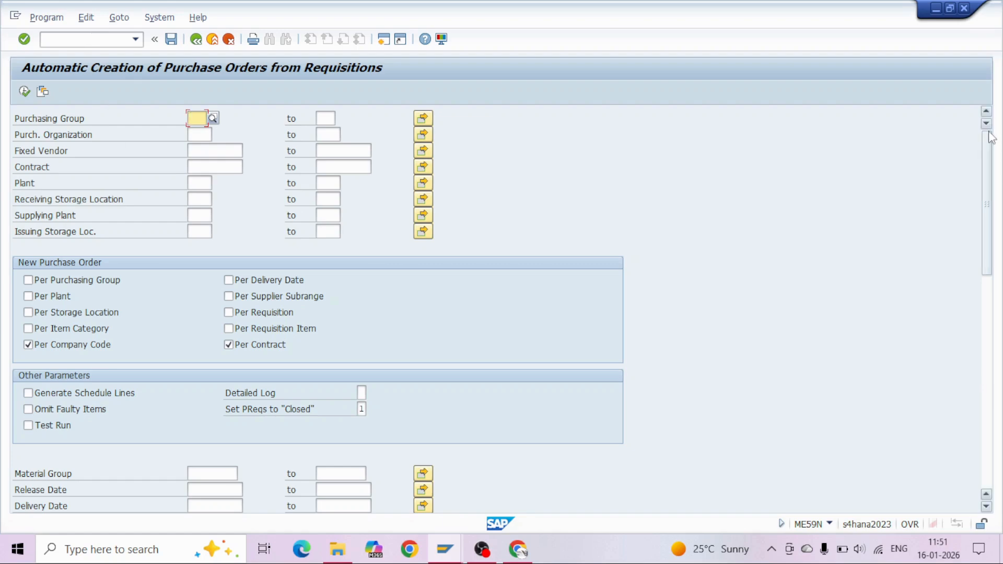
pyautogui.moveTo(987, 131); pyautogui.dragTo(985, 168)
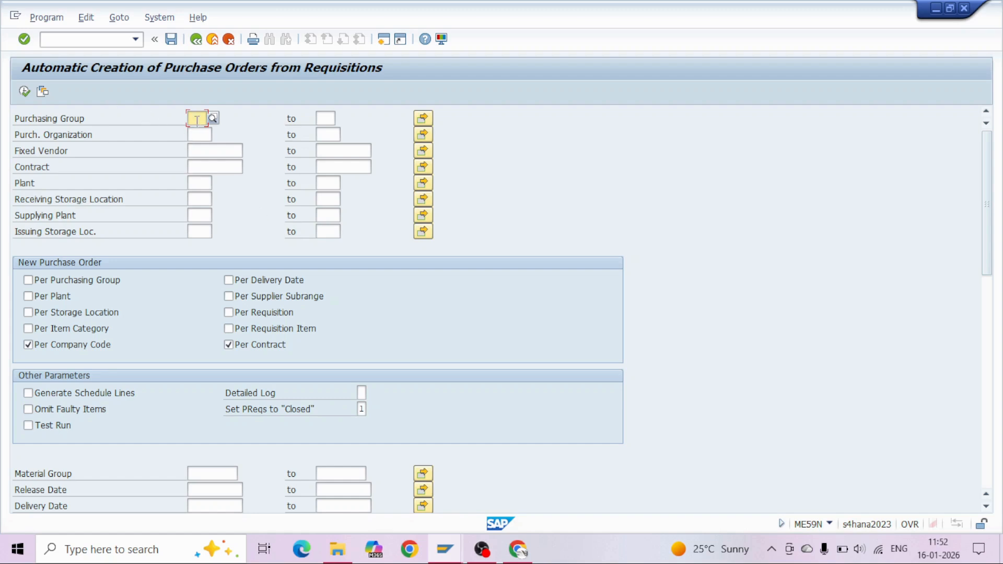
pyautogui.write('ST')
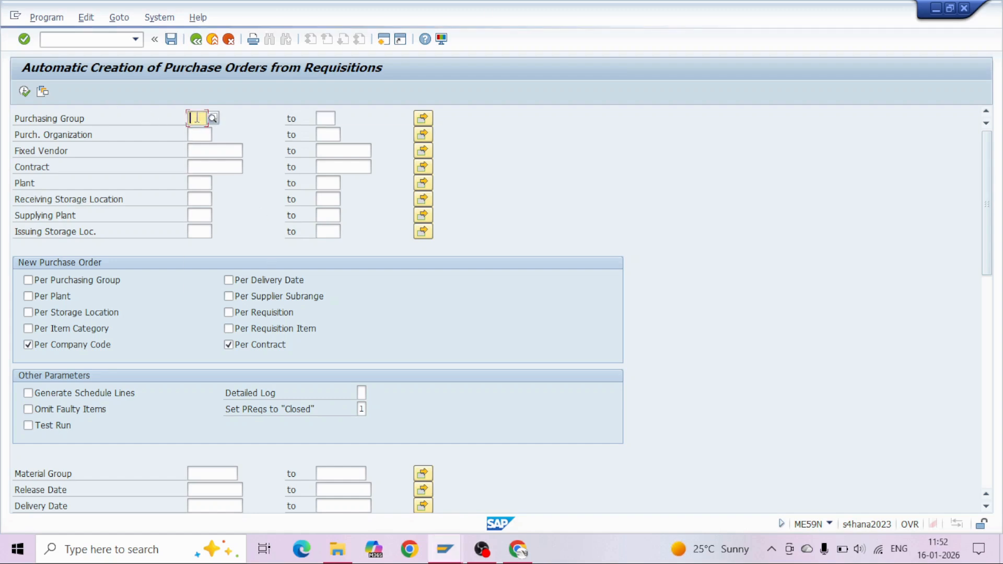
pyautogui.write('R')
pyautogui.press('Return')
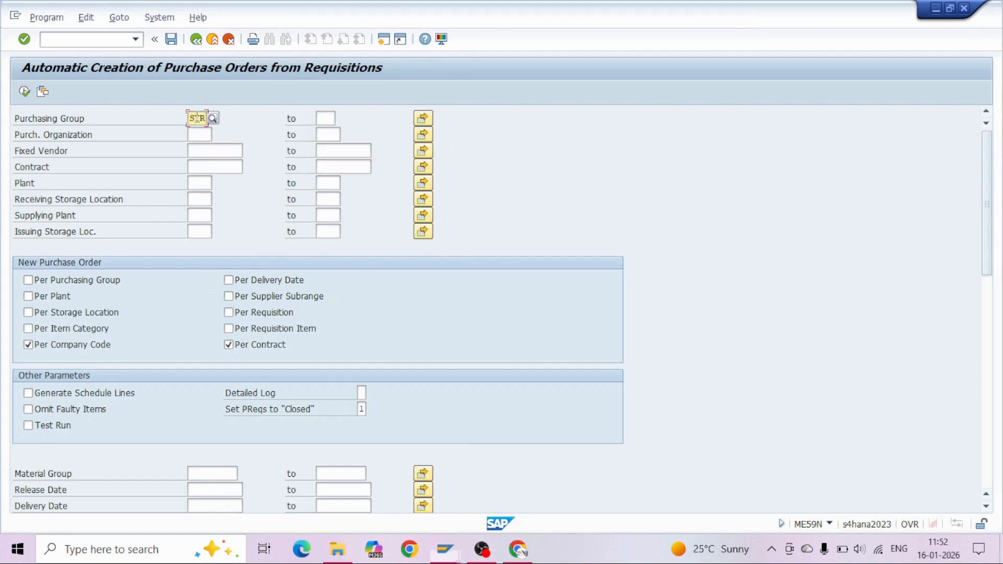
pyautogui.click(24, 91)
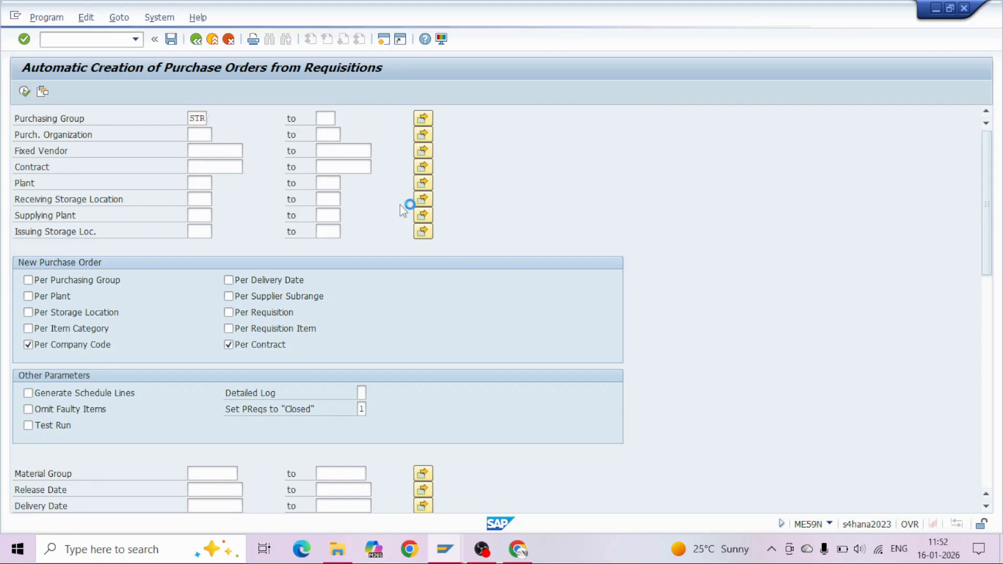
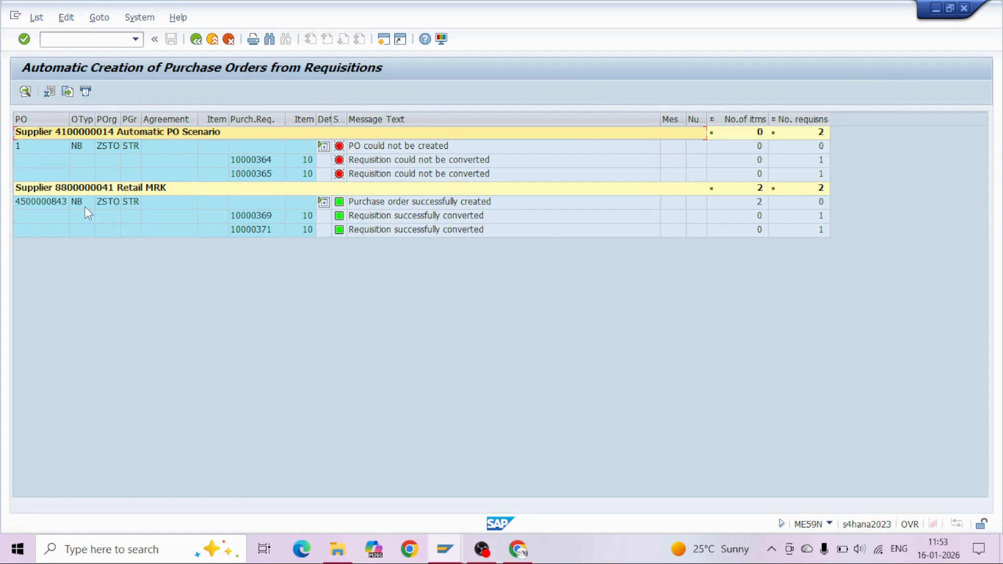
# Switch to the Google Sheets spreadsheet and enter the new purchase requisition's number in cell G13.
pyautogui.click(253, 221)
pyautogui.hotkey('alt', 'Tab')
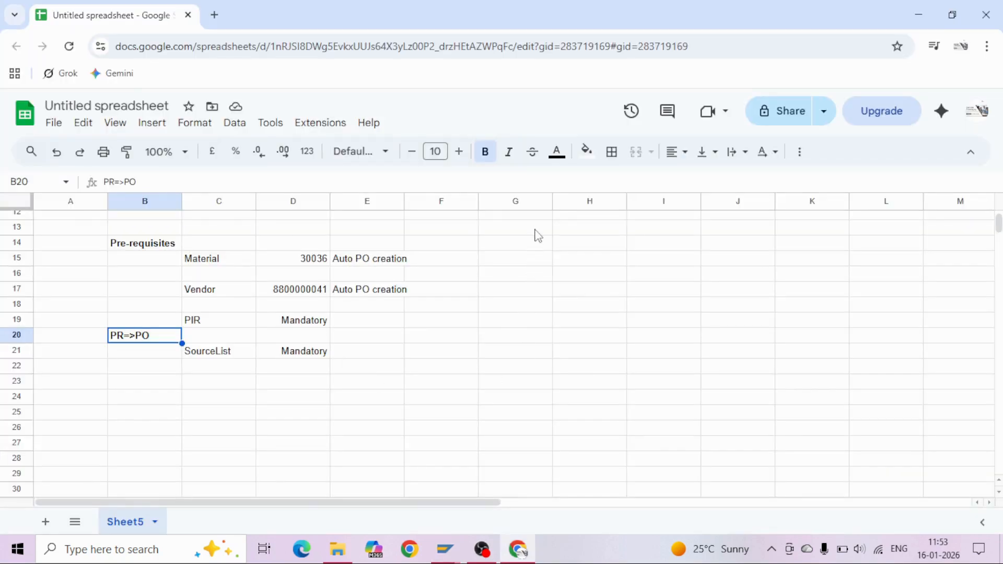
pyautogui.click(534, 230)
pyautogui.click(162, 182)
pyautogui.write('10000371')
pyautogui.press('Tab')
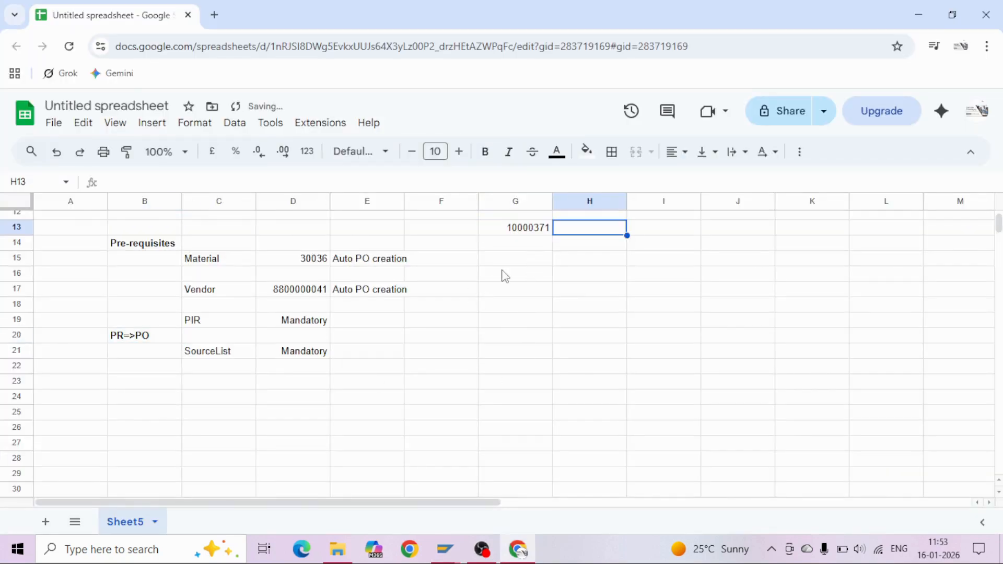
# Return to the ME59N results in SAP, compare the requisitions listed under supplier Retail MRK and expand the purchase order's detailed messages.
pyautogui.hotkey('alt', 'Tab')
pyautogui.click(252, 231)
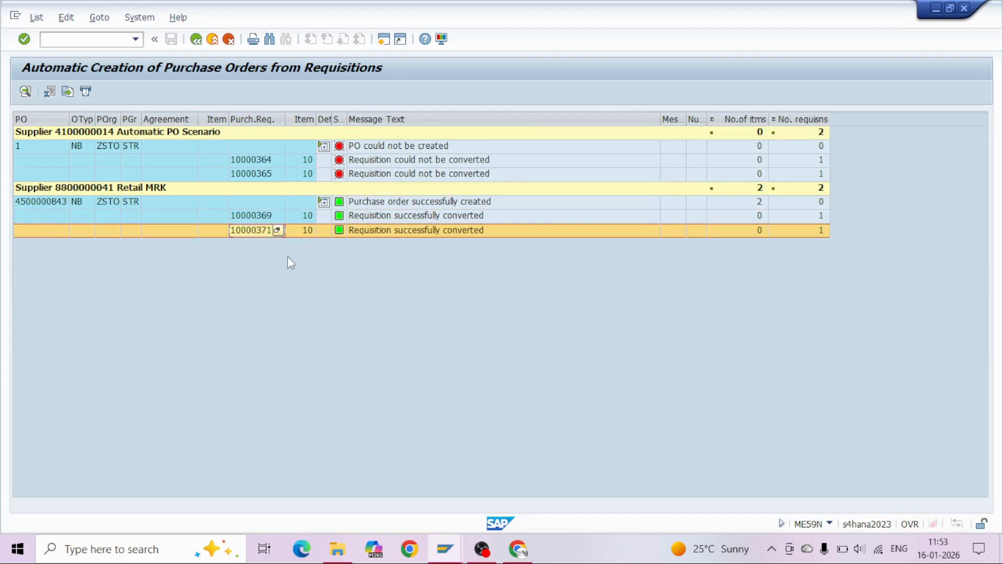
pyautogui.click(253, 217)
pyautogui.click(255, 231)
pyautogui.click(324, 203)
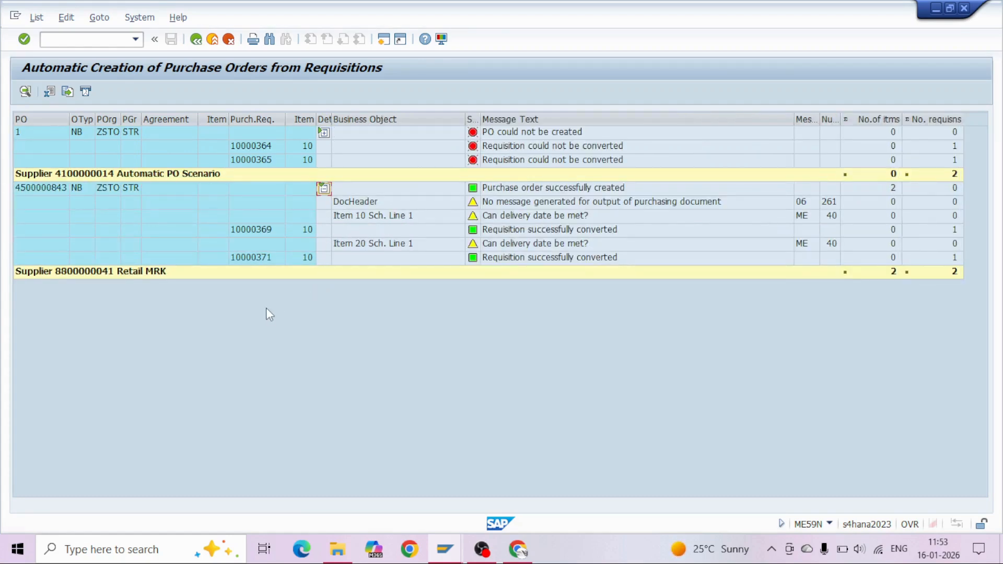
# Copy the number of the purchase order for Retail MRK and display that order with ME23N in a new session.
pyautogui.click(41, 190)
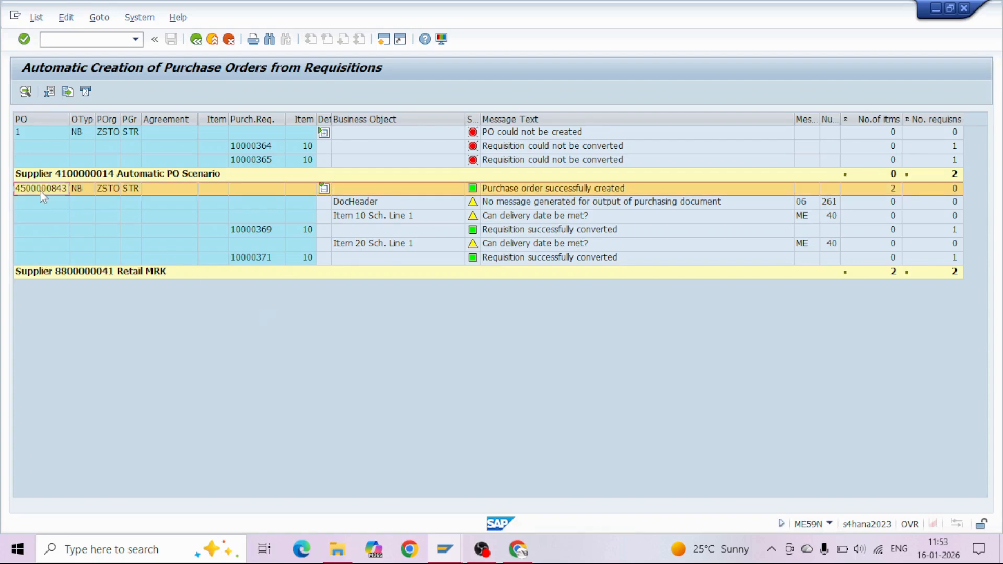
pyautogui.click(40, 191)
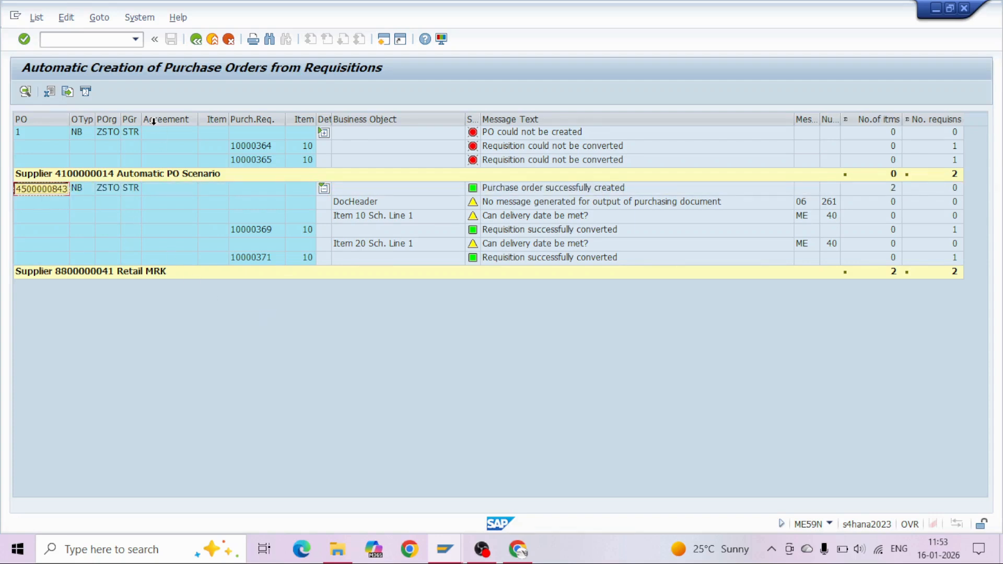
pyautogui.hotkey('alt', 'Tab')
pyautogui.hotkey('alt', 'Tab')
pyautogui.click(86, 40)
pyautogui.write('/ome23n')
pyautogui.press('Return')
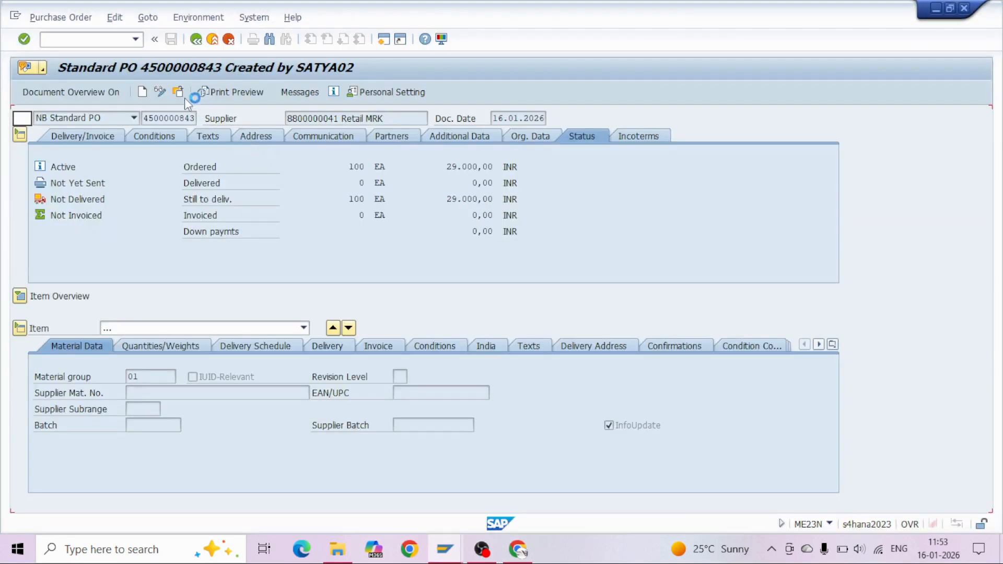
pyautogui.click(180, 95)
pyautogui.press('Return')
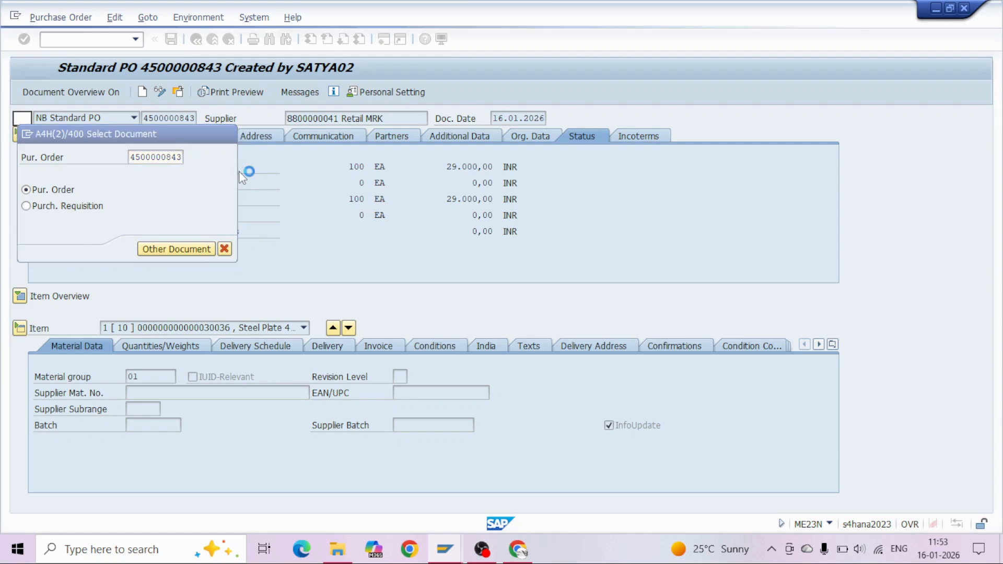
# Expand the item overview to check both items' order quantities, and display the partner functions in the order header.
pyautogui.click(20, 296)
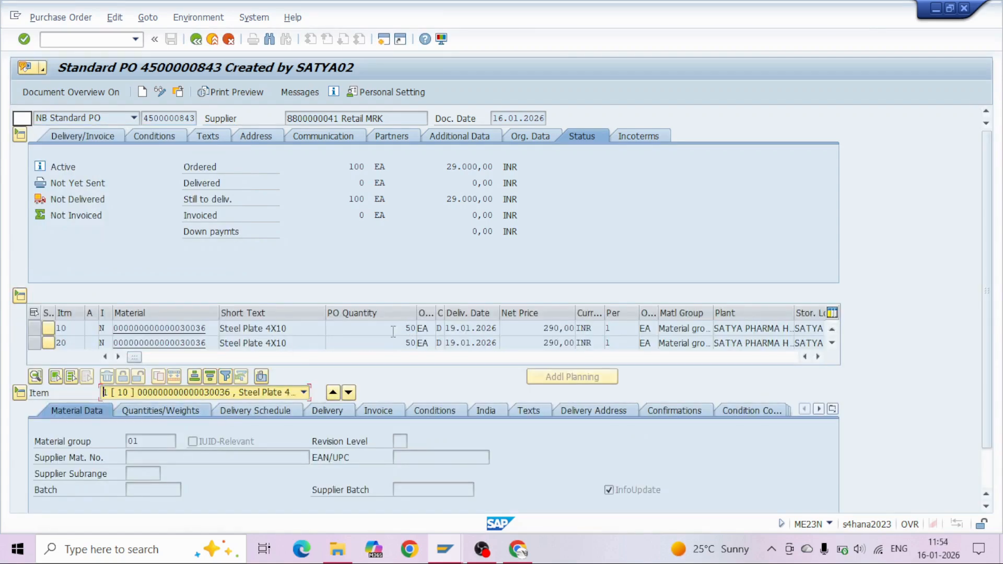
pyautogui.click(393, 331)
pyautogui.click(392, 342)
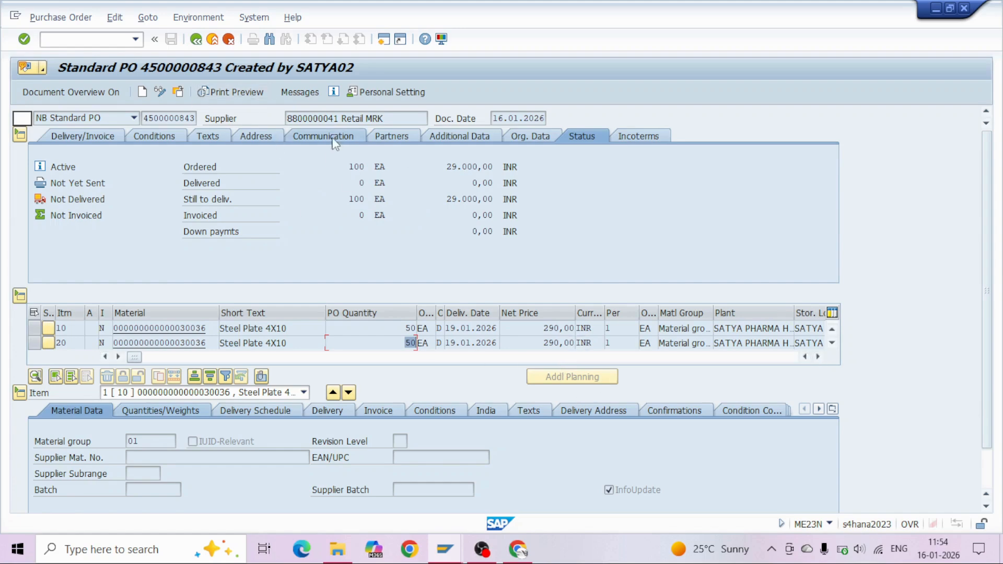
pyautogui.click(386, 136)
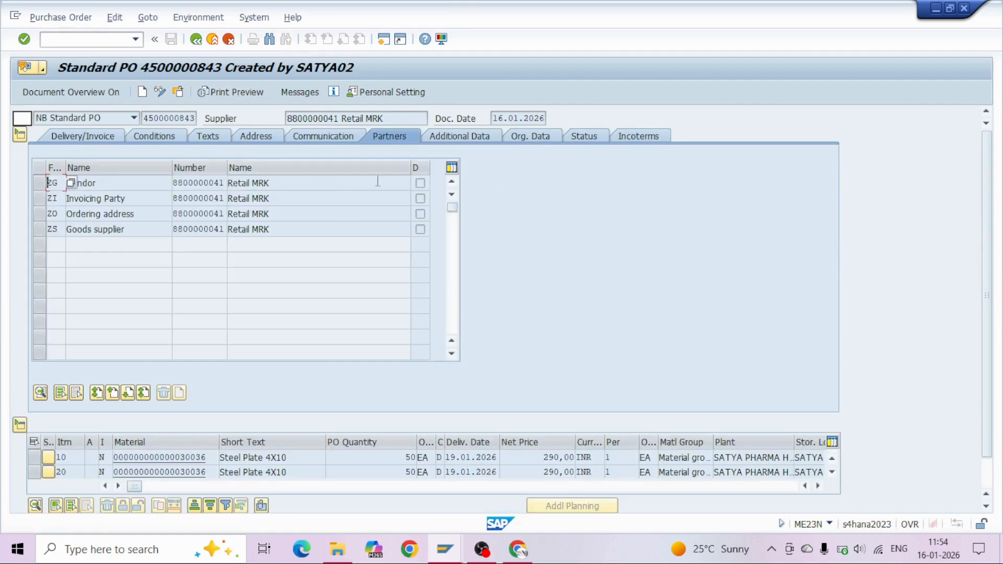
# Return to SAP and leave the purchase order display for the SAP Easy Access screen.
pyautogui.hotkey('alt', 'Tab')
pyautogui.hotkey('alt', 'Tab')
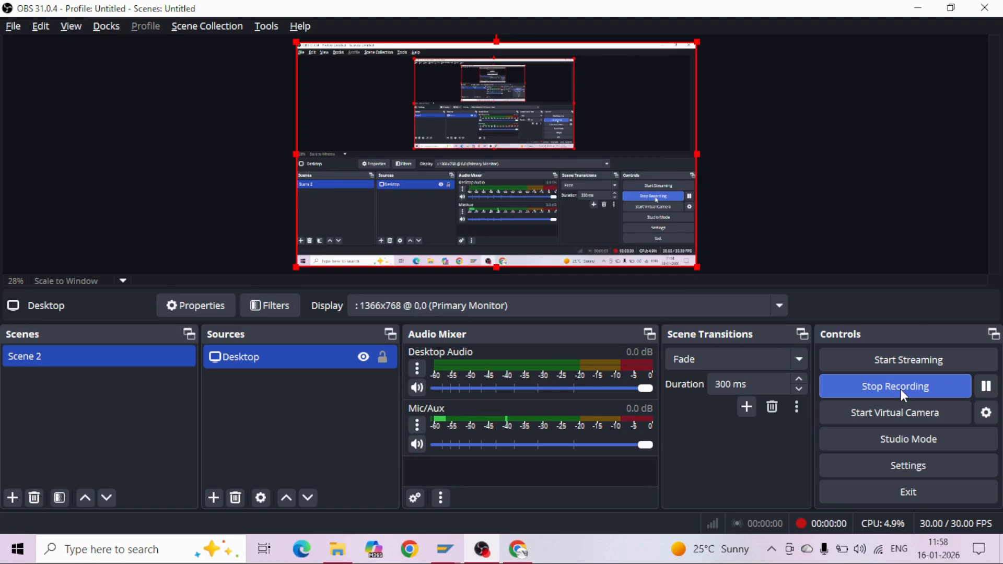
pyautogui.hotkey('alt', 'Tab')
pyautogui.hotkey('alt', 'Tab')
pyautogui.hotkey('alt', 'Tab')
pyautogui.hotkey('alt', 'Tab')
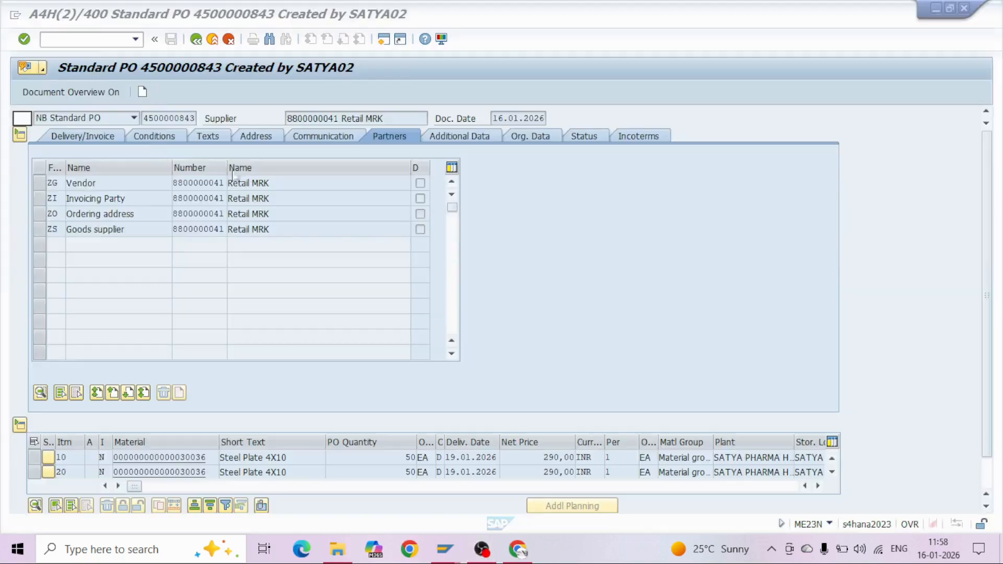
pyautogui.click(90, 39)
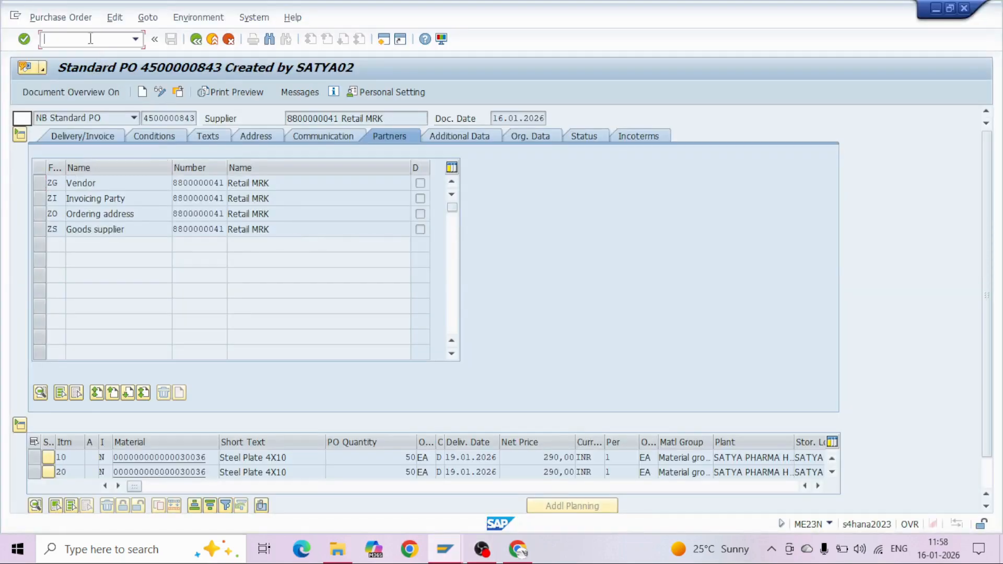
pyautogui.write('/n')
pyautogui.press('Return')
# Switch to the Google Sheets spreadsheet and clear the requisition number from cell G13.
pyautogui.hotkey('alt', 'Tab')
pyautogui.hotkey('alt', 'Tab')
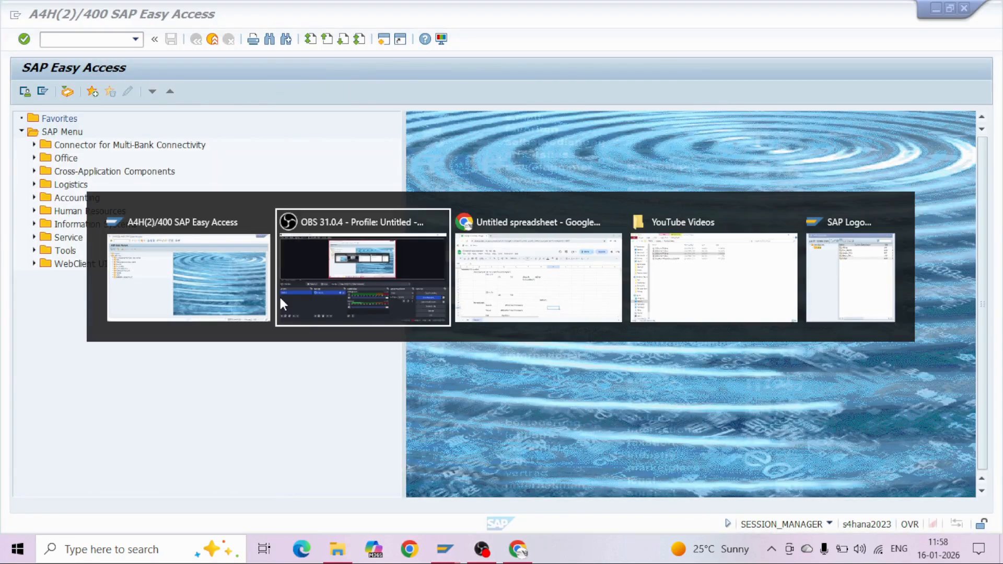
pyautogui.click(199, 358)
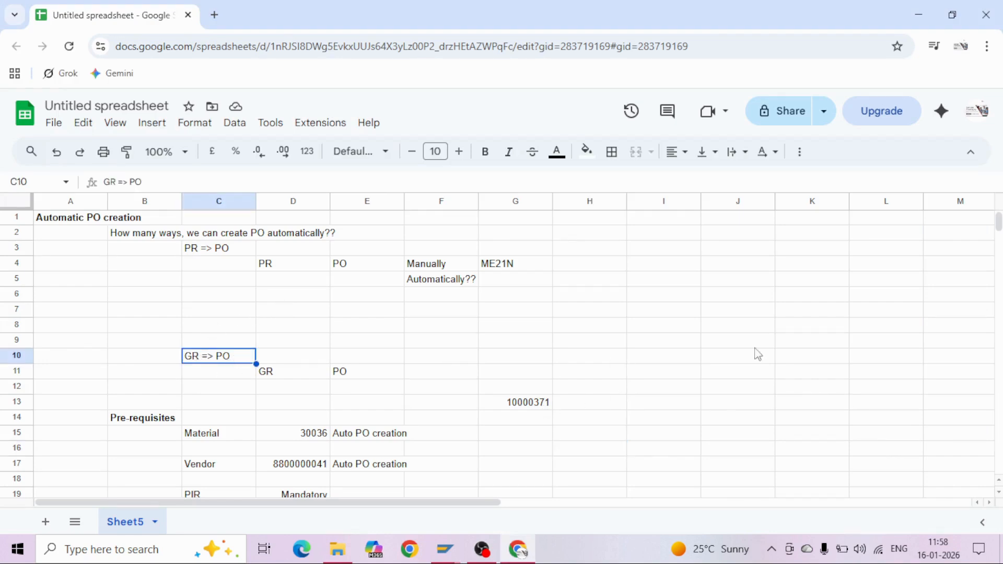
pyautogui.click(504, 406)
pyautogui.press('Delete')
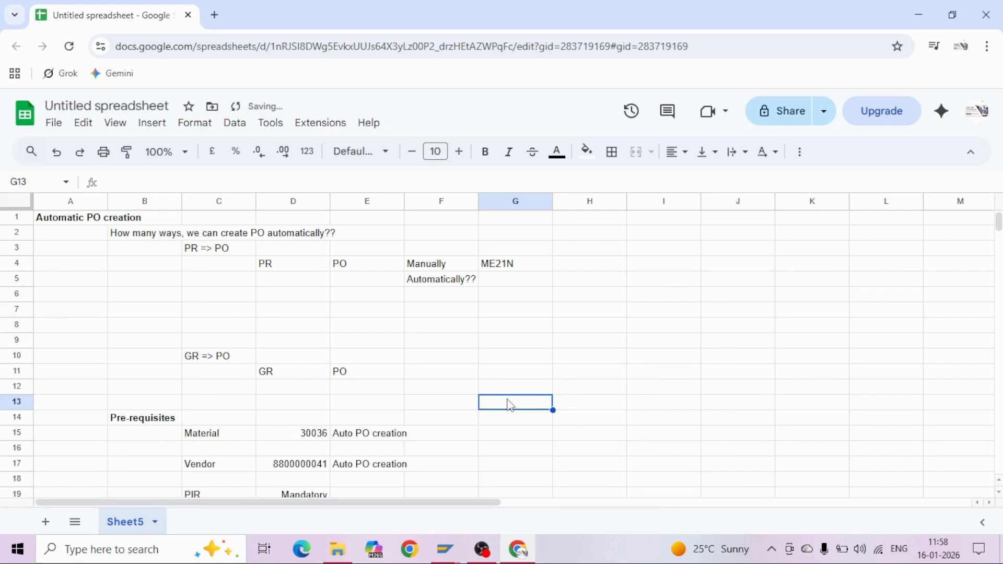
# Enter GR in cell I9 and MIGO beside it in cell J9.
pyautogui.click(670, 346)
pyautogui.write('GR')
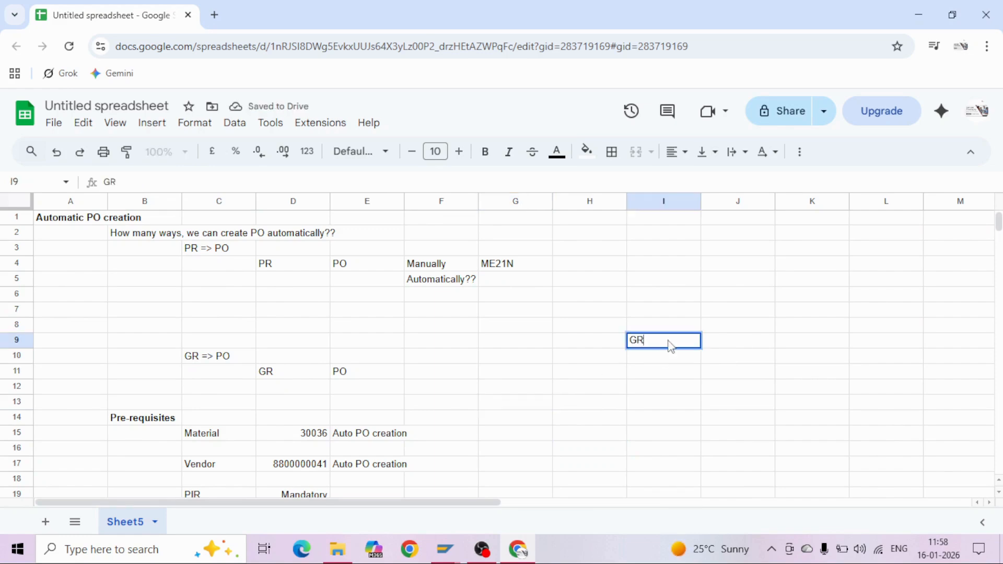
pyautogui.press('Tab')
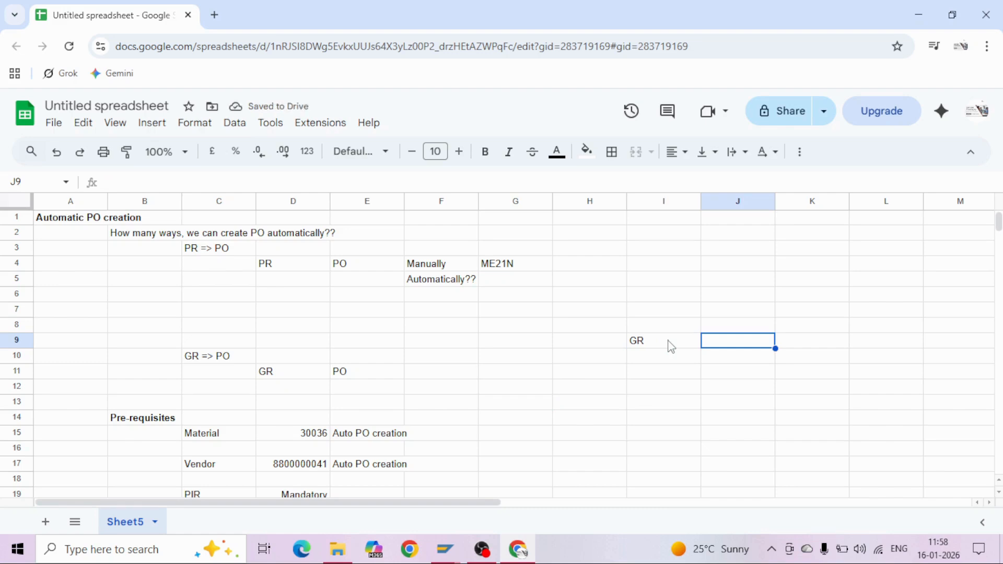
pyautogui.write('MIGO')
pyautogui.press('Return')
pyautogui.press('Up')
pyautogui.press('Right')
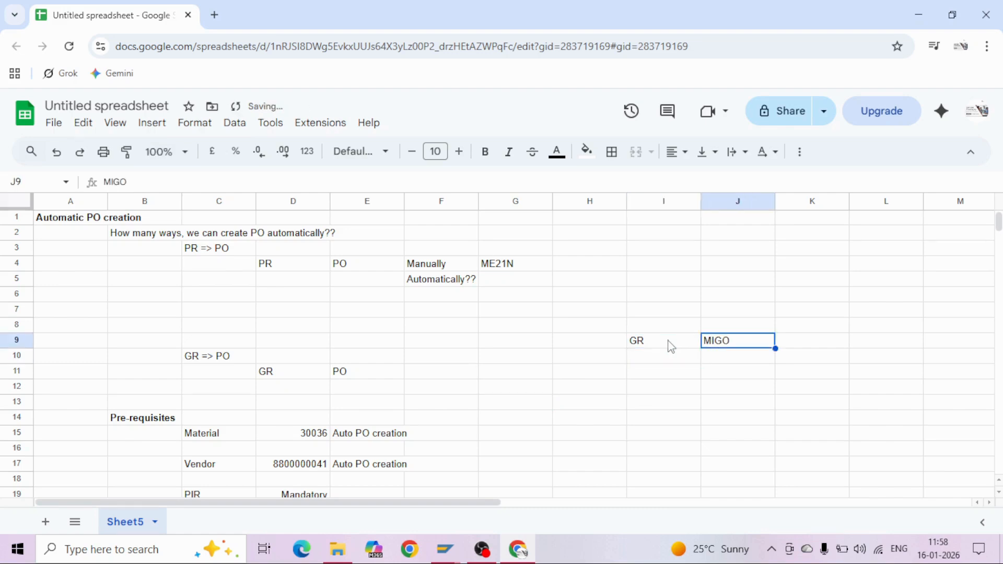
# Move the MIGO entry from cell J9 to H8, leaving J9 empty.
pyautogui.hotkey('ctrl', 'c')
pyautogui.press('Up')
pyautogui.press('Left')
pyautogui.press('Left')
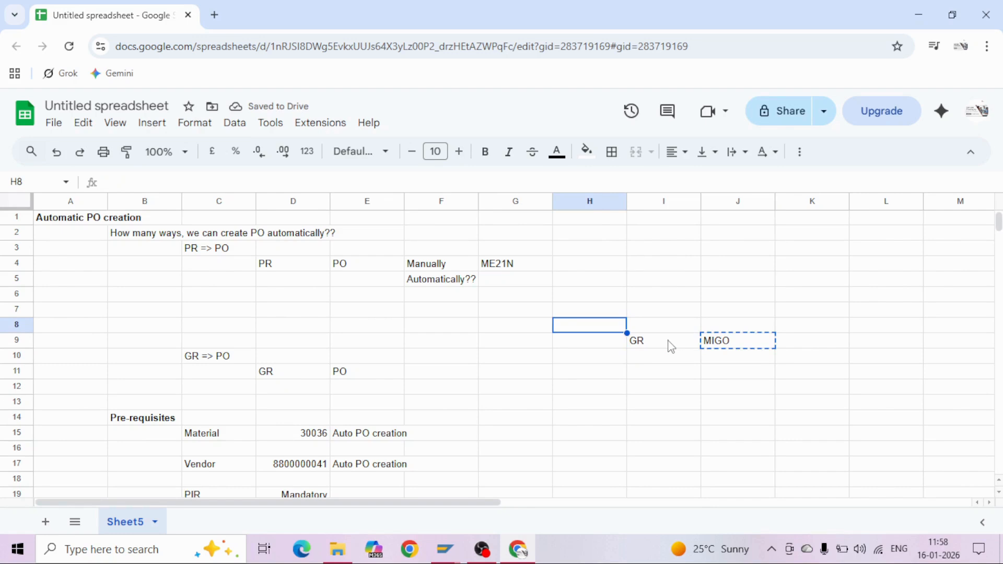
pyautogui.hotkey('ctrl', 'v')
pyautogui.press('Down')
pyautogui.press('Right')
pyautogui.press('Right')
pyautogui.press('Delete')
# Enter the text "Goods into Stock" in cell J10.
pyautogui.press('Down')
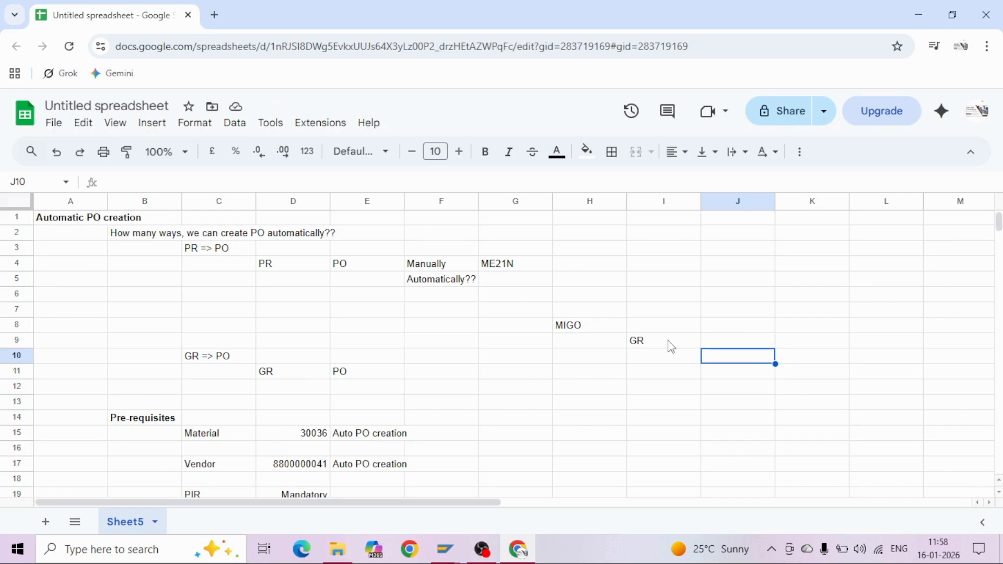
pyautogui.write('Goods into ')
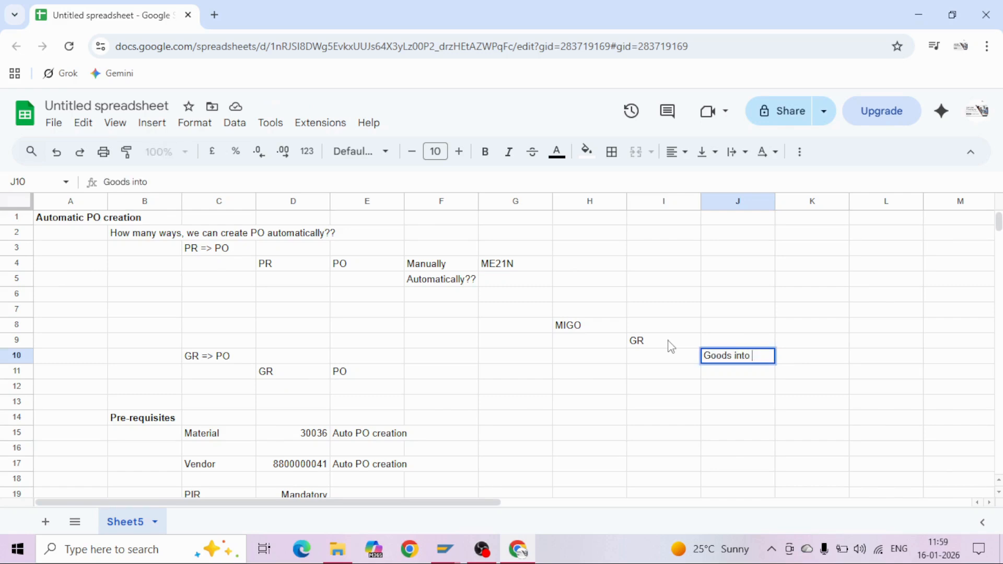
pyautogui.write('STock')
pyautogui.press('BackSpace')
pyautogui.press('BackSpace')
pyautogui.press('BackSpace')
pyautogui.press('BackSpace')
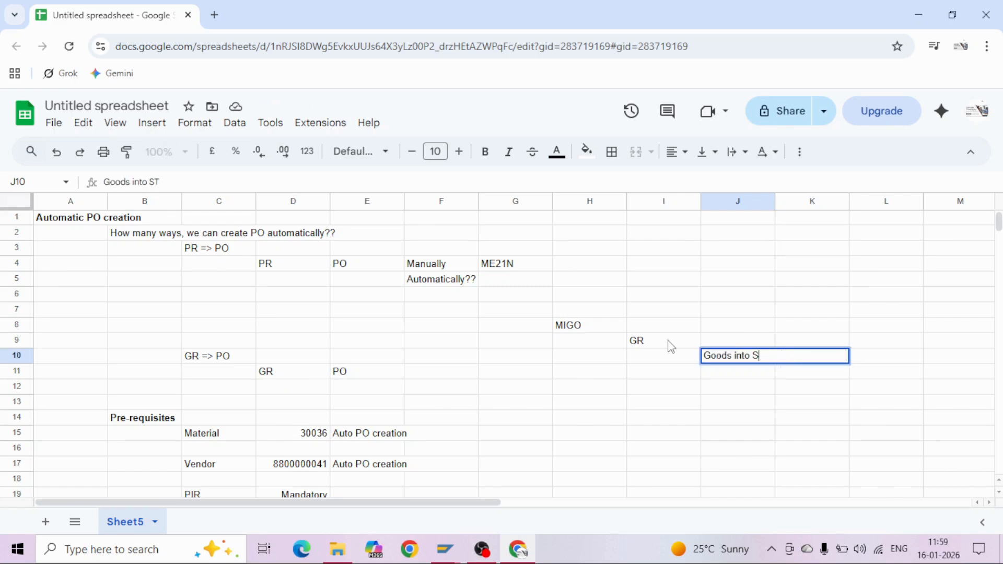
pyautogui.write('tco')
pyautogui.press('BackSpace')
pyautogui.press('BackSpace')
pyautogui.write('ock')
pyautogui.press('Return')
# Enter "Mov Type" in cell K11 and its value 101 in cell L11.
pyautogui.write('Mov Type')
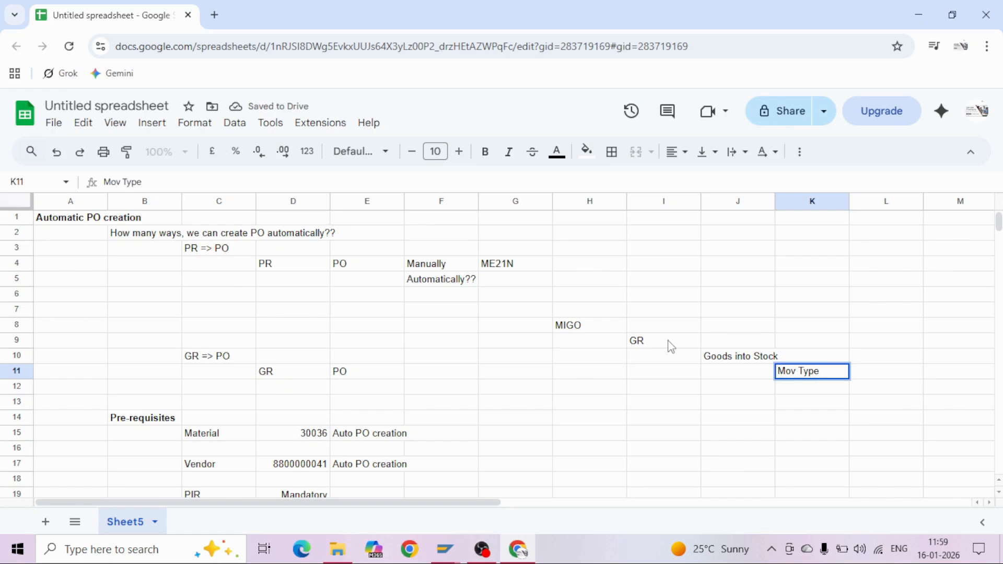
pyautogui.press('Tab')
pyautogui.write('101')
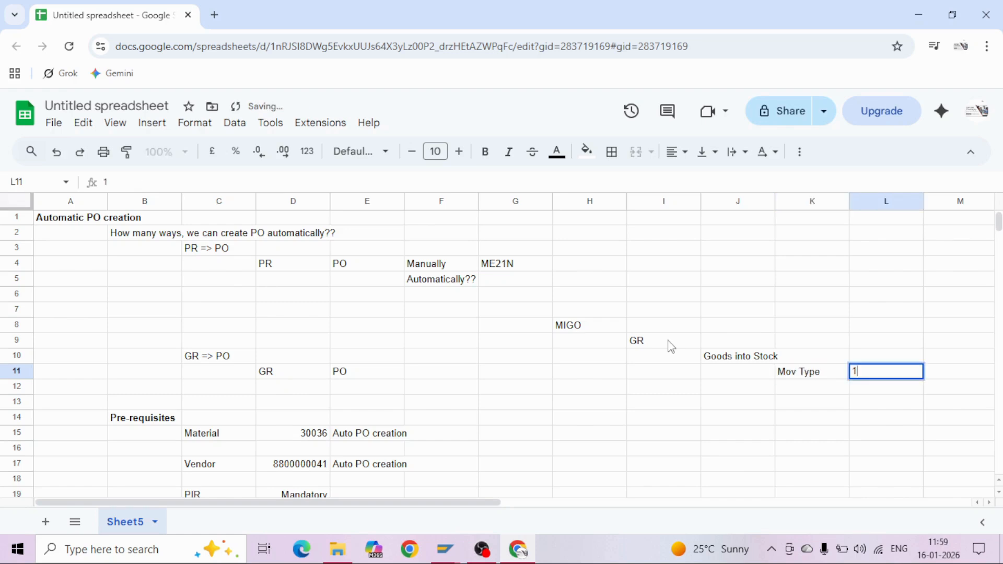
pyautogui.press('Return')
# Copy the Pre-requisites heading from cell B14 to cell H14.
pyautogui.press('Left')
pyautogui.press('Left')
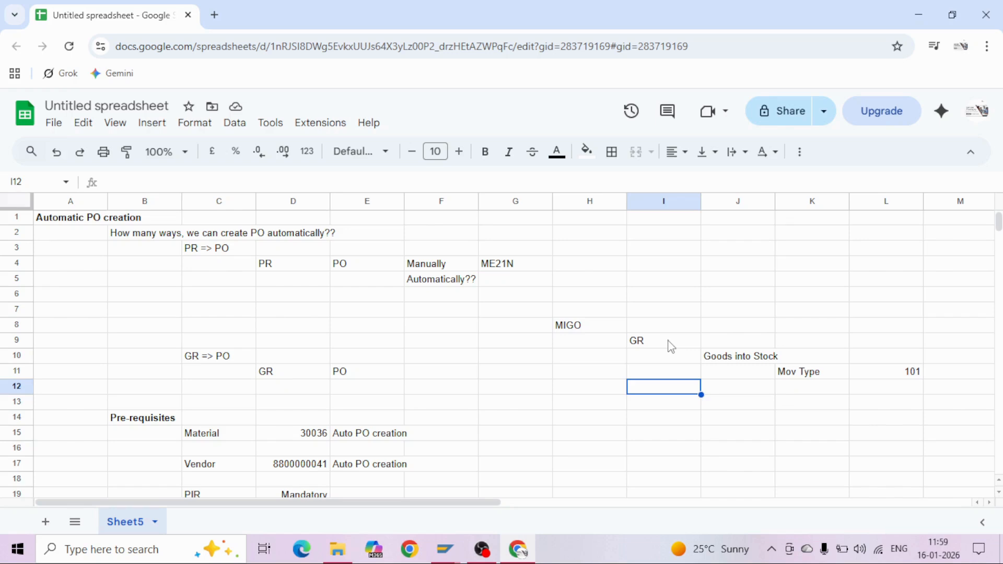
pyautogui.press('Down')
pyautogui.press('Down')
pyautogui.press('Left')
pyautogui.press('Left')
pyautogui.press('Left')
pyautogui.press('Left')
pyautogui.press('Left')
pyautogui.press('Left')
pyautogui.press('Left')
pyautogui.hotkey('ctrl', 'c')
pyautogui.press('Right')
pyautogui.press('Right')
pyautogui.press('Right')
pyautogui.press('Right')
pyautogui.press('Right')
pyautogui.press('Right')
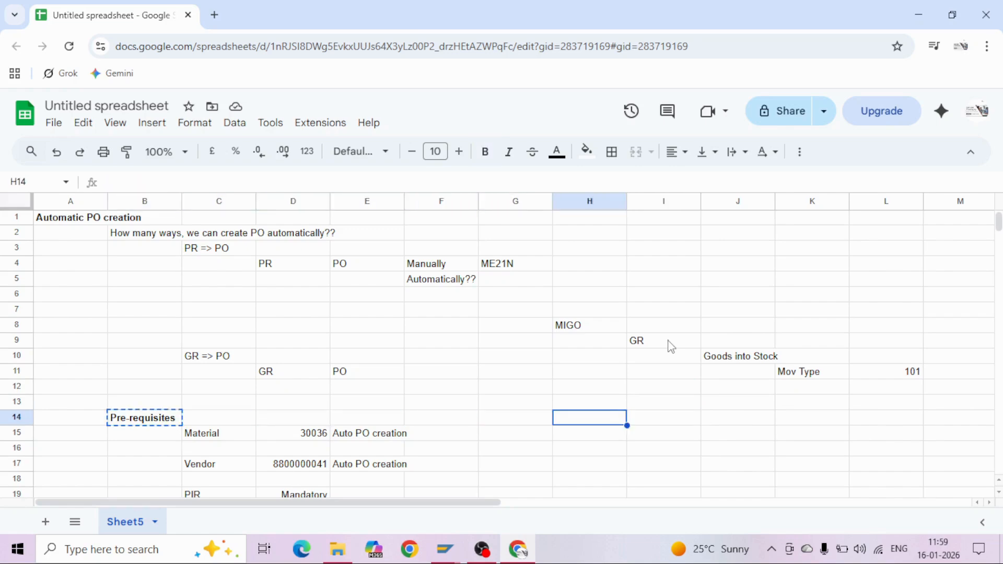
pyautogui.press('Right')
pyautogui.press('Left')
pyautogui.hotkey('ctrl', 'v')
# Copy the Material, Vendor and PIR rows with their values from C15:D19 to the range starting at I15.
pyautogui.press('Down')
pyautogui.press('Down')
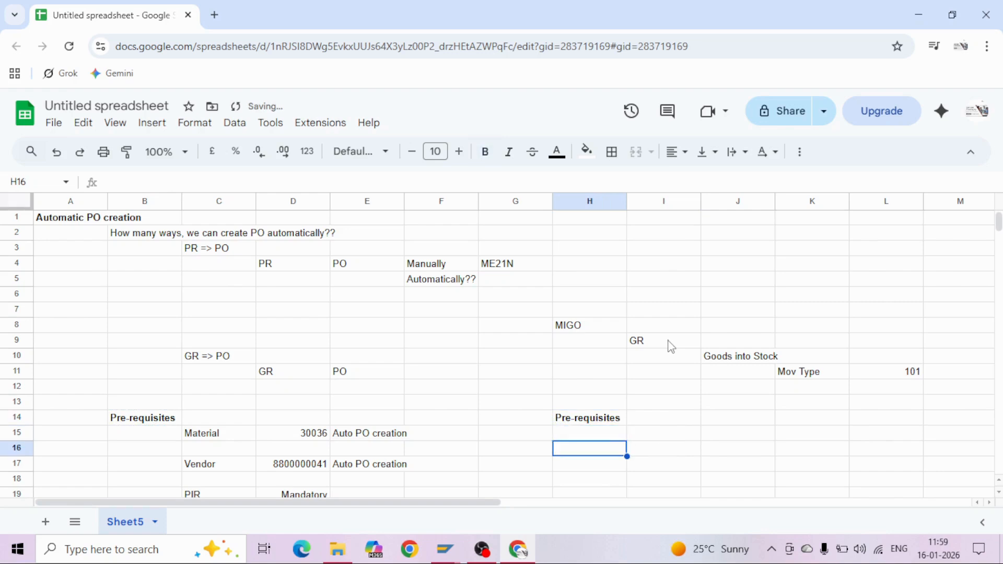
pyautogui.press('Left')
pyautogui.press('Left')
pyautogui.press('Left')
pyautogui.press('Left')
pyautogui.press('Up')
pyautogui.press('Left')
pyautogui.hotkey('shift', 'Down')
pyautogui.hotkey('shift', 'Down')
pyautogui.hotkey('shift', 'Down')
pyautogui.hotkey('shift', 'Down')
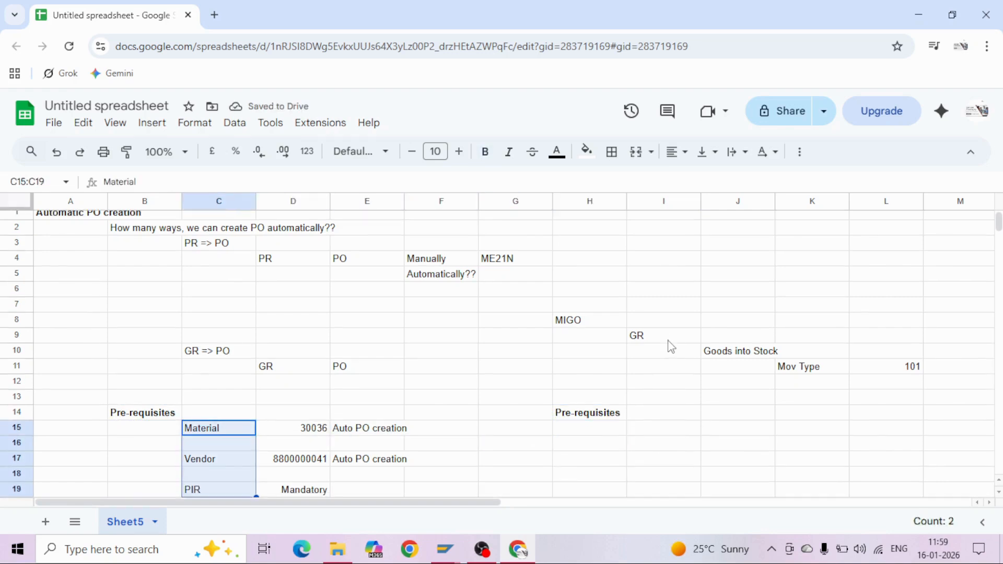
pyautogui.hotkey('shift', 'Right')
pyautogui.hotkey('ctrl', 'c')
pyautogui.press('Right')
pyautogui.press('Right')
pyautogui.press('Right')
pyautogui.press('Right')
pyautogui.press('Right')
pyautogui.press('Right')
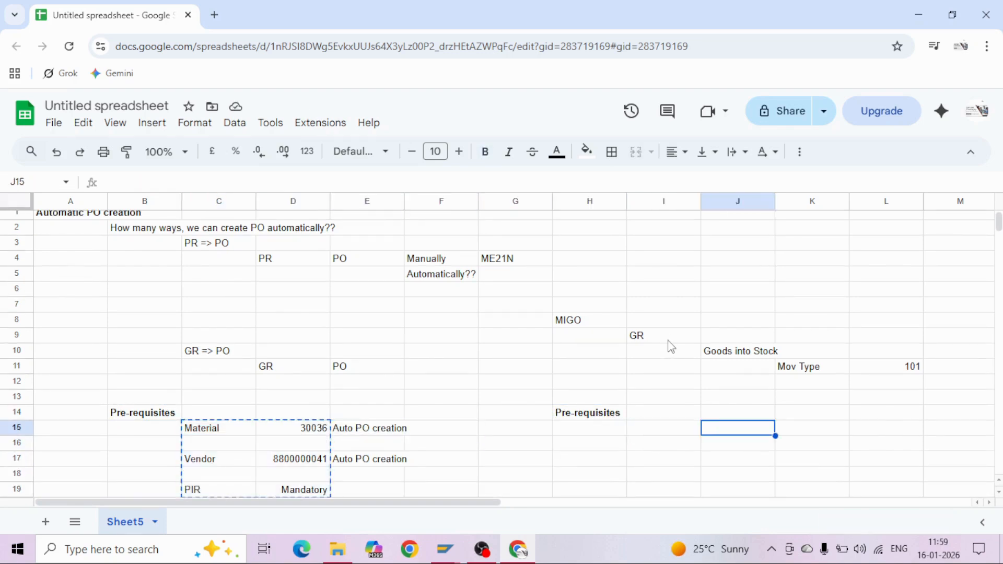
pyautogui.press('Left')
pyautogui.hotkey('ctrl', 'v')
# Copy the SourceList row marked Mandatory from C21:D21 to I21:J21.
pyautogui.press('Down')
pyautogui.press('Down')
pyautogui.press('Down')
pyautogui.press('Down')
pyautogui.press('Down')
pyautogui.press('Down')
pyautogui.press('Down')
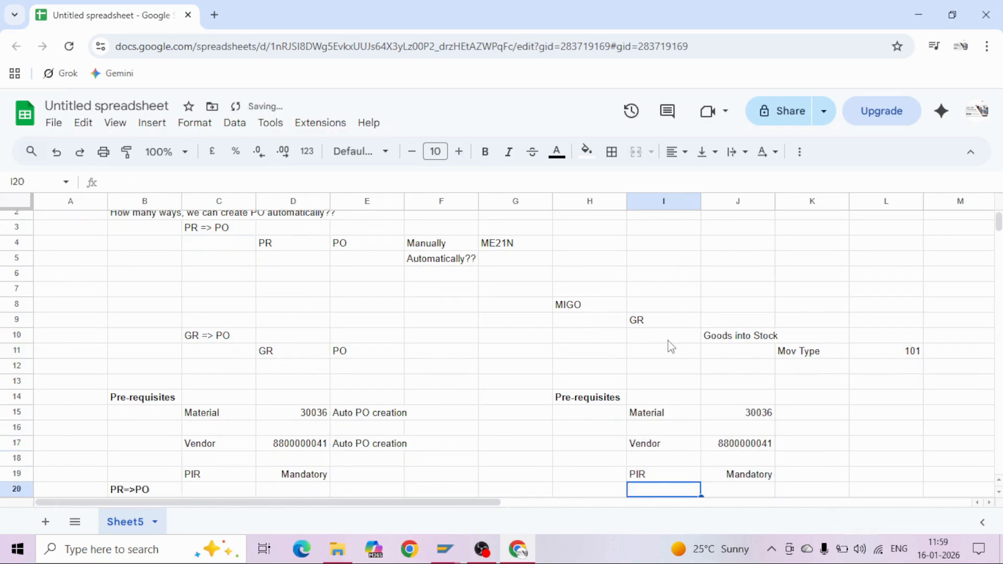
pyautogui.press('Up')
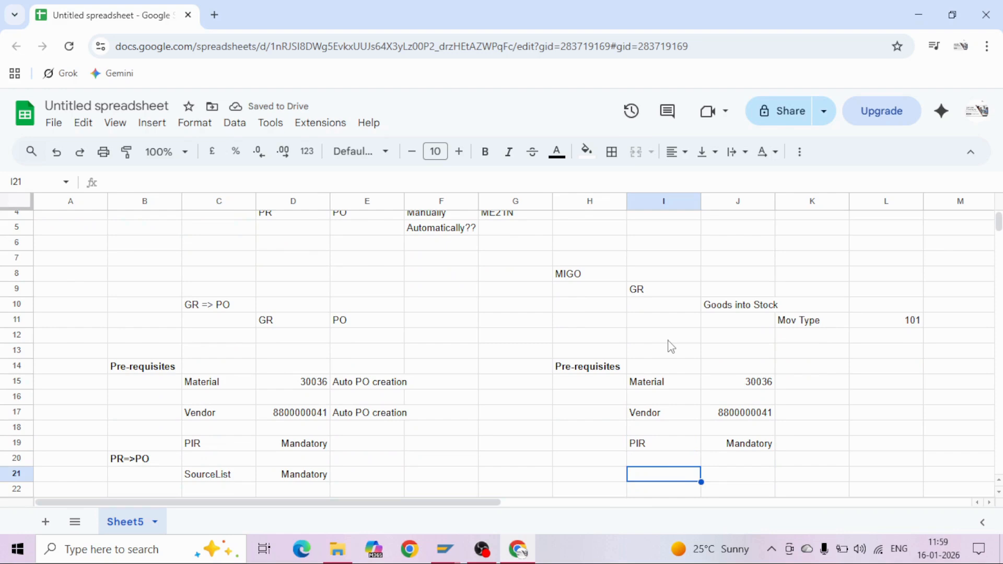
pyautogui.press('Left')
pyautogui.press('Left')
pyautogui.press('Left')
pyautogui.press('Left')
pyautogui.press('Left')
pyautogui.hotkey('shift', 'Left')
pyautogui.hotkey('ctrl', 'c')
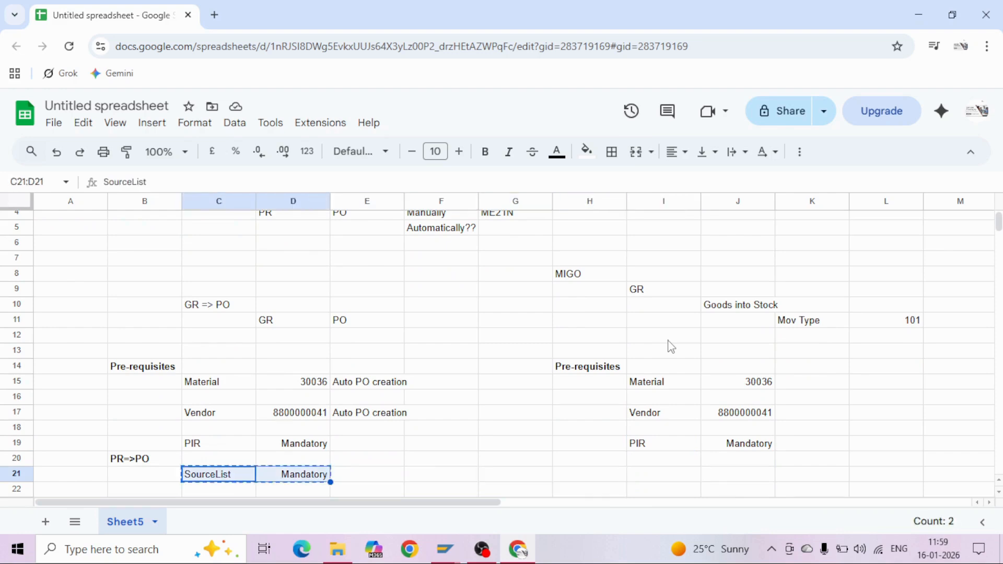
pyautogui.press('Right')
pyautogui.press('Right')
pyautogui.press('Right')
pyautogui.press('Right')
pyautogui.press('Right')
pyautogui.hotkey('ctrl', 'v')
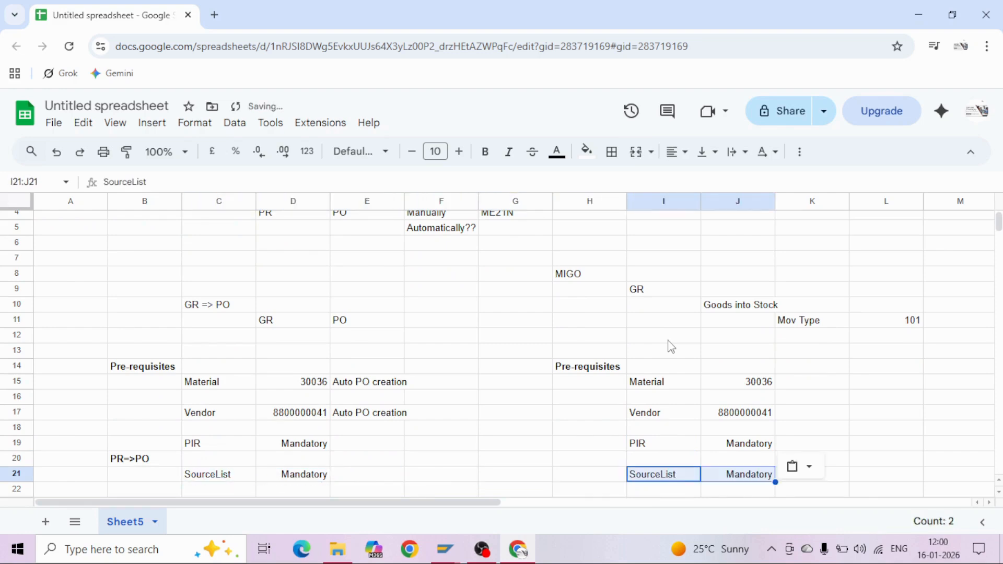
# Enter the label "GR=>PO" in cell H23 below the copied prerequisites.
pyautogui.press('Down')
pyautogui.press('Down')
pyautogui.press('Down')
pyautogui.press('Up')
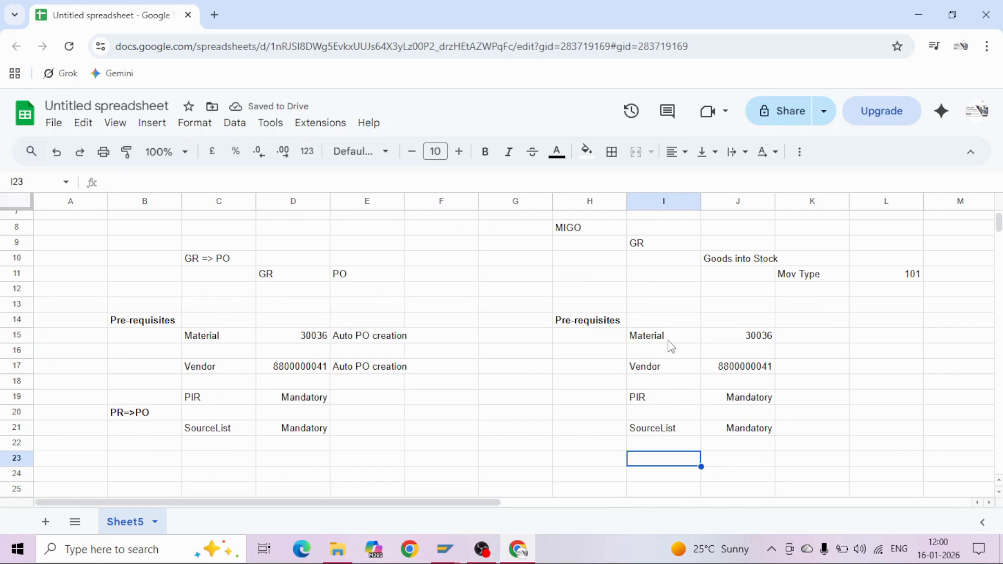
pyautogui.press('Left')
pyautogui.write('GR')
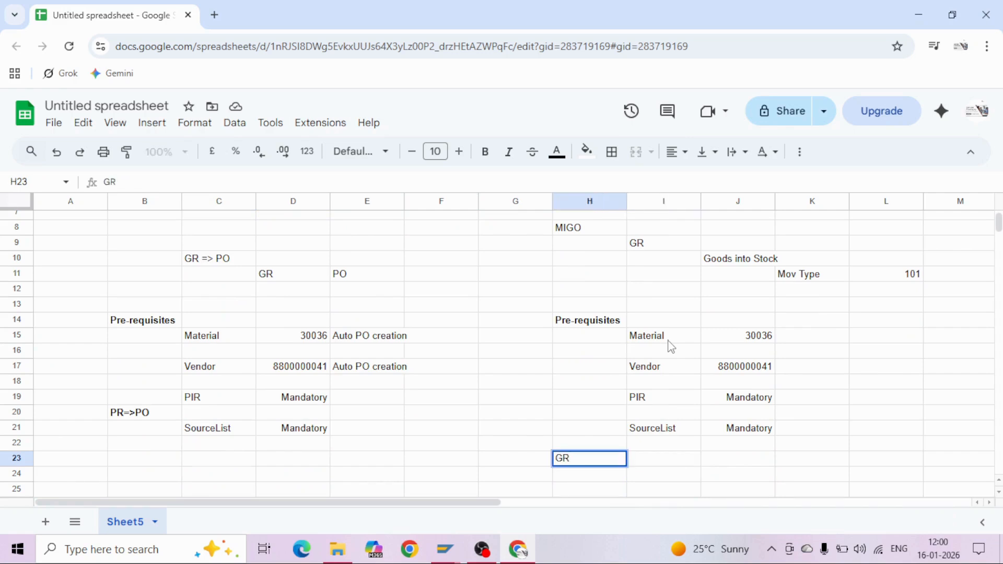
pyautogui.write('=>PO')
pyautogui.press('Tab')
# Enter "Mov Type - 101" in cell I24 under the GR=>PO label.
pyautogui.press('Down')
pyautogui.press('Up')
pyautogui.press('Down')
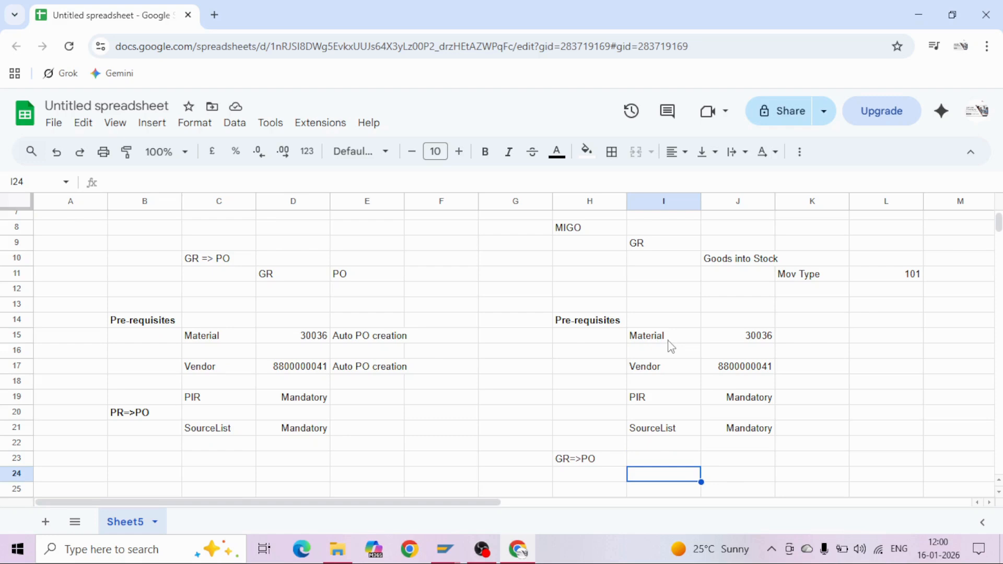
pyautogui.write('Mo')
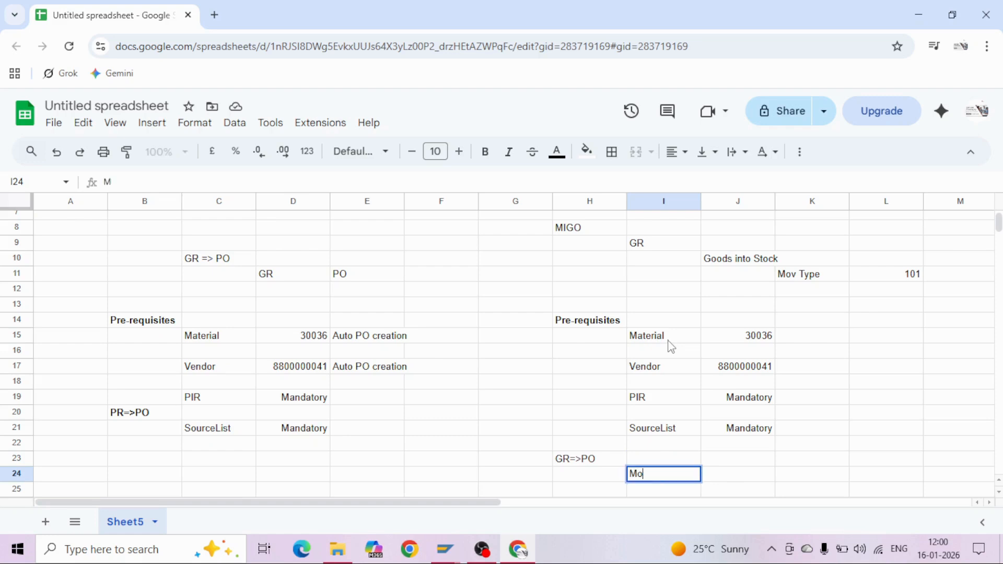
pyautogui.write('v Type - 101')
pyautogui.press('Tab')
# Enter the note "We have to make Auto PO creation Activated" in cell J25.
pyautogui.press('Down')
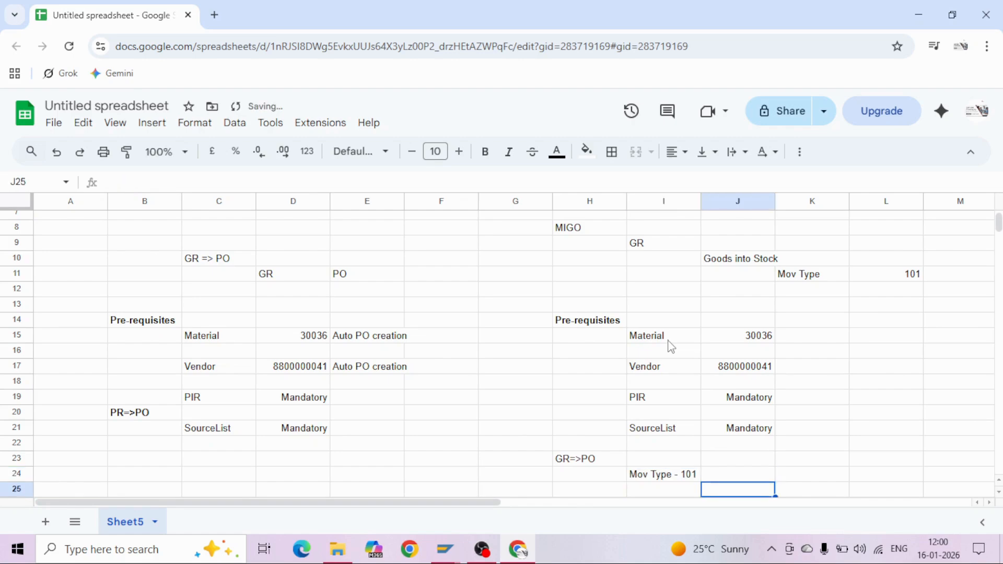
pyautogui.write('We have to ma')
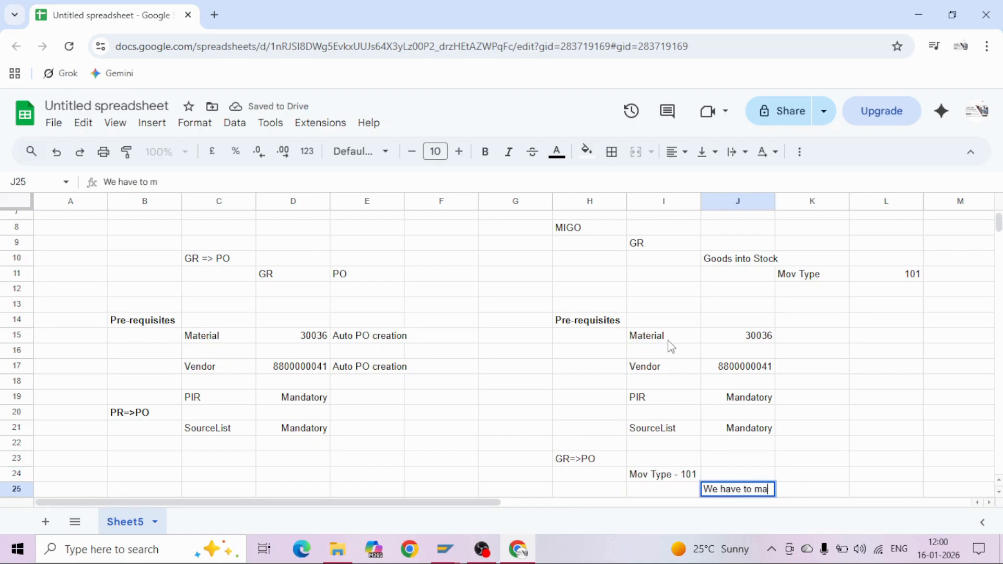
pyautogui.write('ke Auto P')
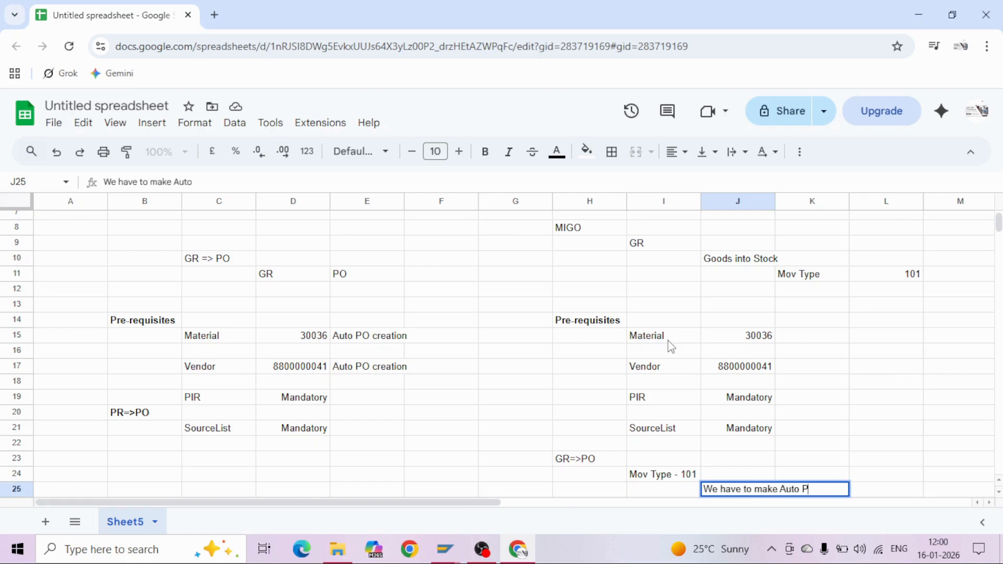
pyautogui.write('O creation ')
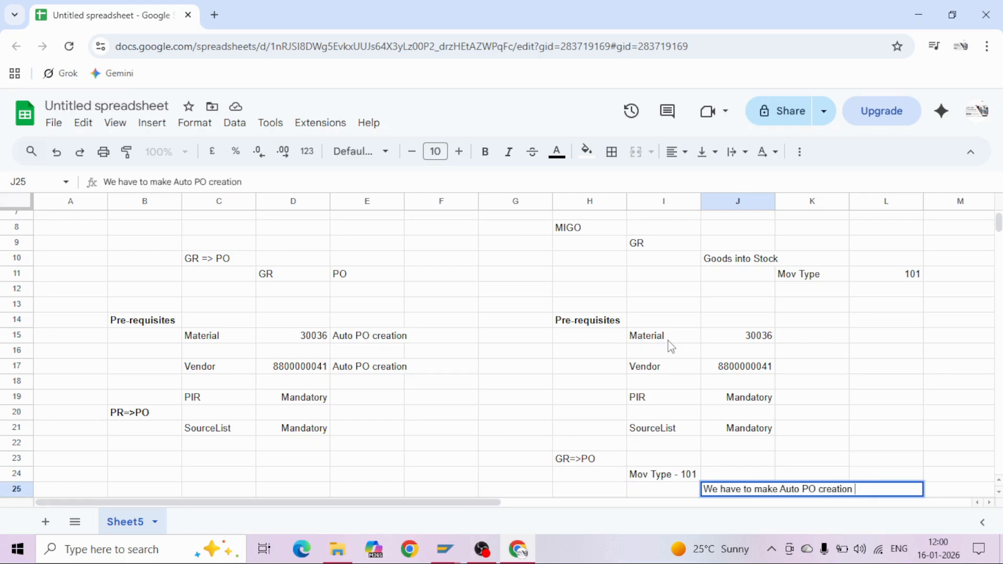
pyautogui.write('Activated')
pyautogui.press('Return')
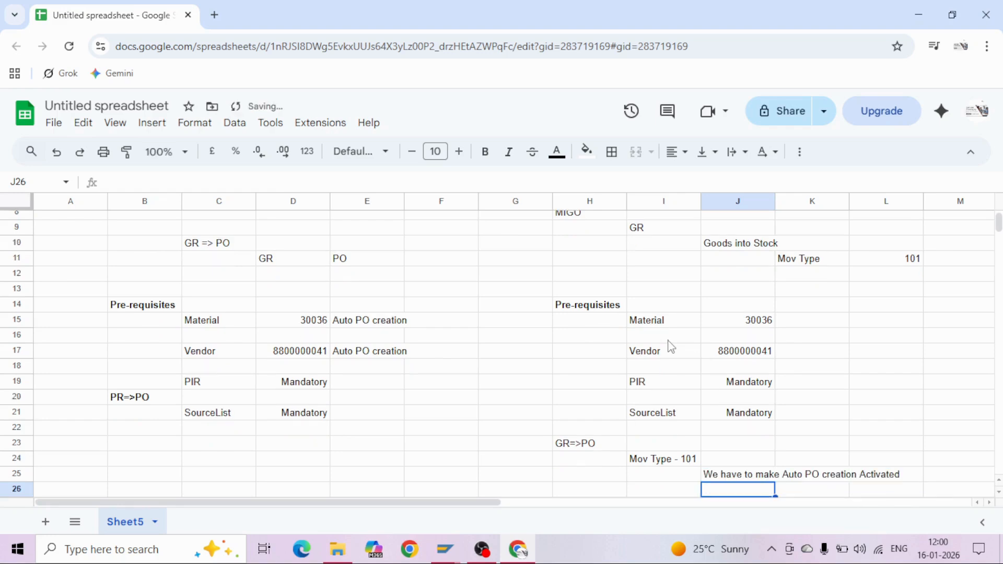
# Enter "Tcode - OMJJ" in cell I26 below the movement type note.
pyautogui.press('Down')
pyautogui.press('Up')
pyautogui.press('Up')
pyautogui.press('Down')
pyautogui.press('Left')
pyautogui.press('Right')
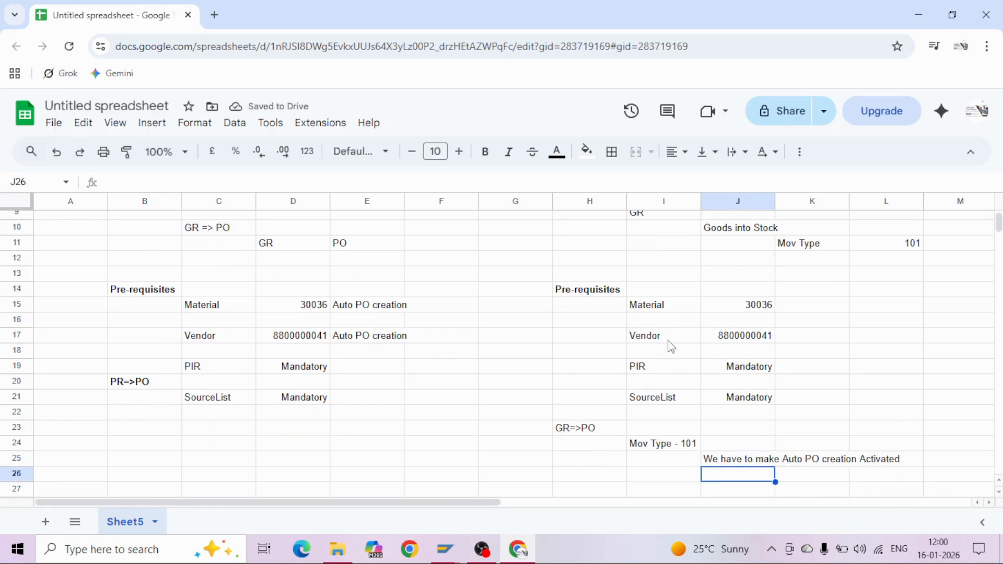
pyautogui.press('Left')
pyautogui.write('Tcode -')
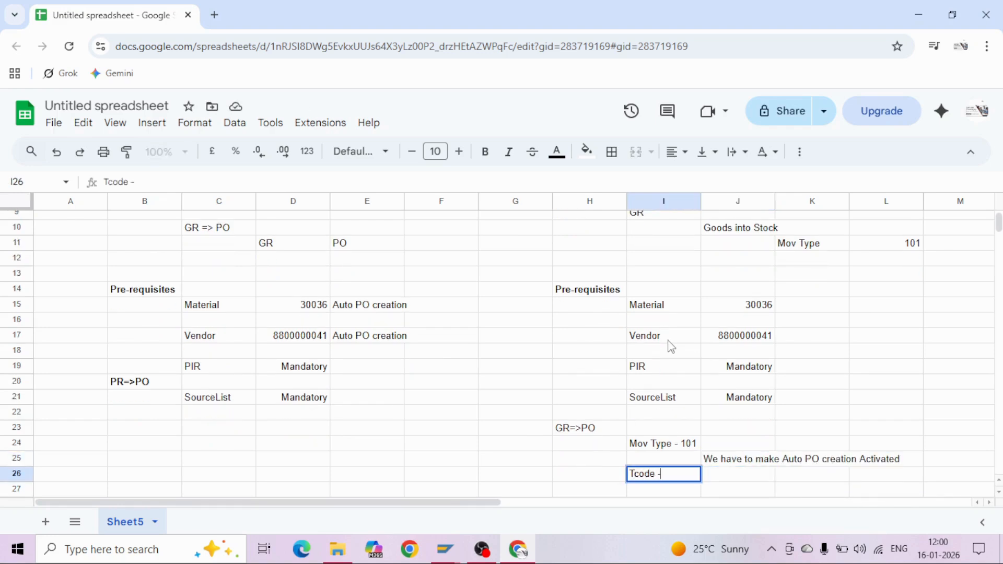
pyautogui.write(' OMJJ')
pyautogui.press('Tab')
# Switch to SAP, open the OMJJ overview restricted by Movement Type, and check the Automatic PO indicator for movement type 101.
pyautogui.hotkey('alt', 'Tab')
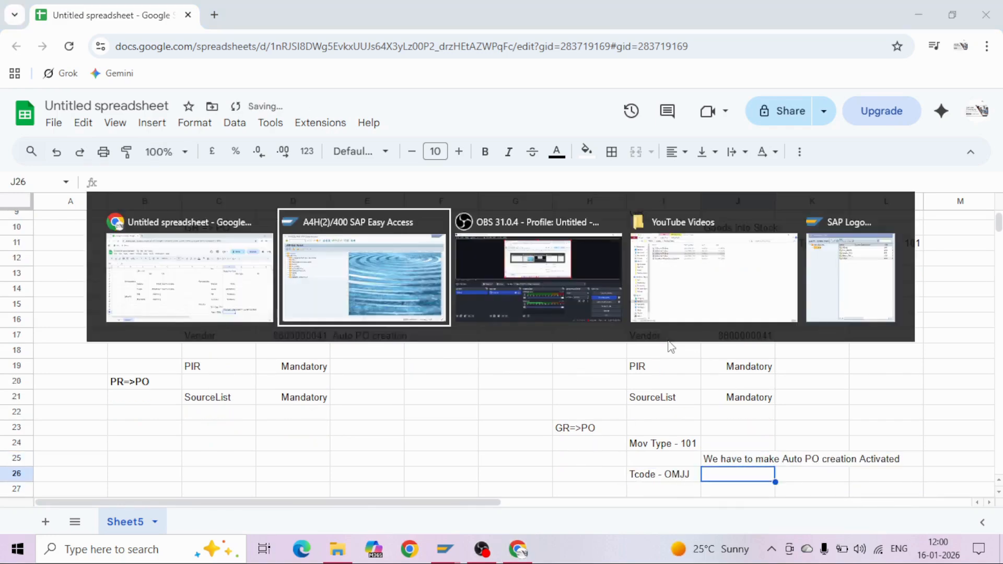
pyautogui.write('omjj')
pyautogui.press('Return')
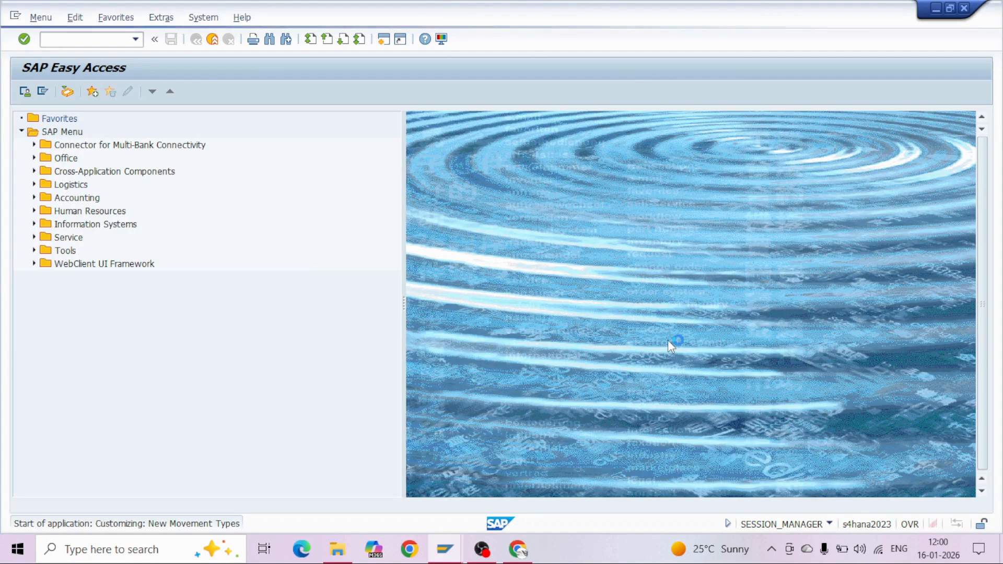
pyautogui.press('space')
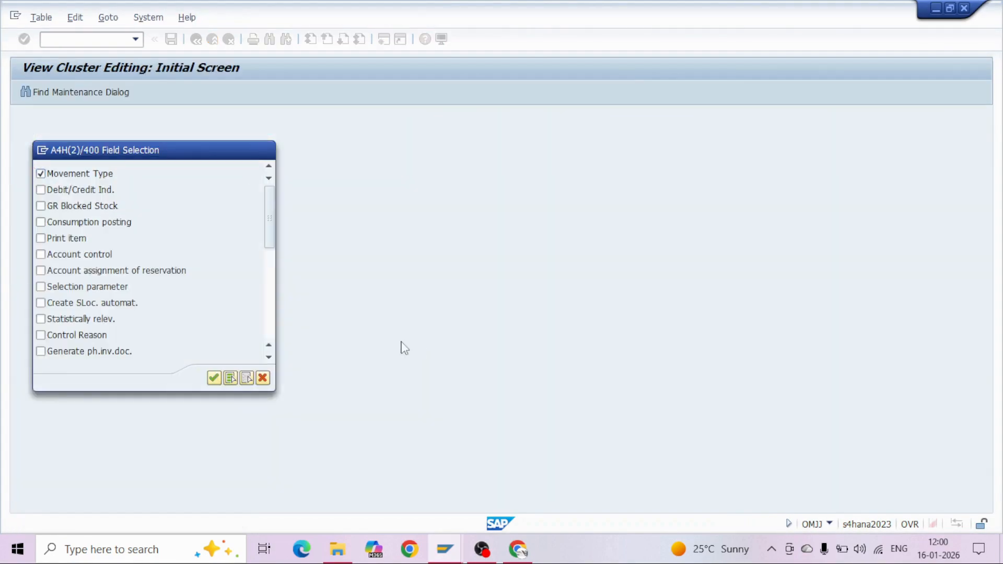
pyautogui.press('Return')
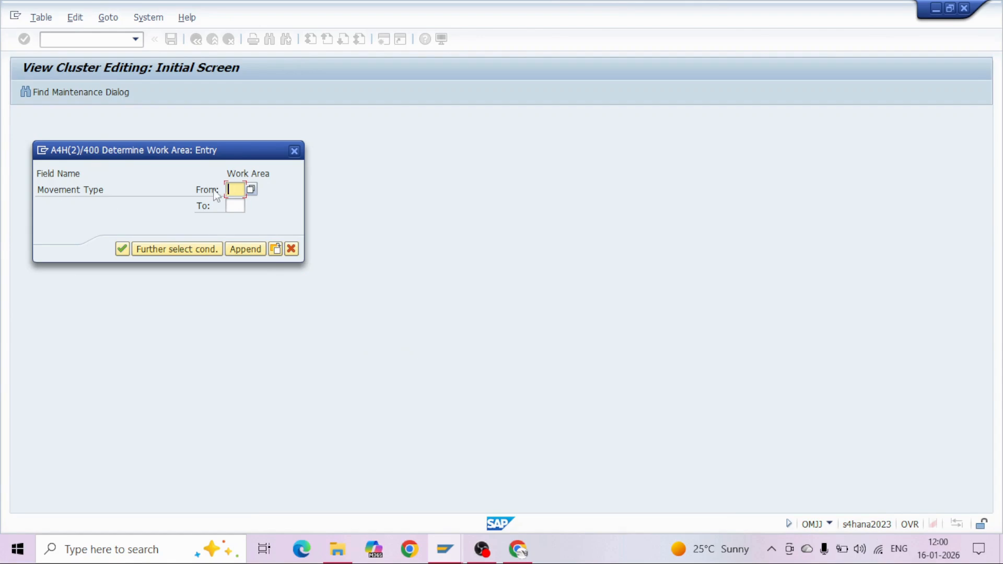
pyautogui.press('Return')
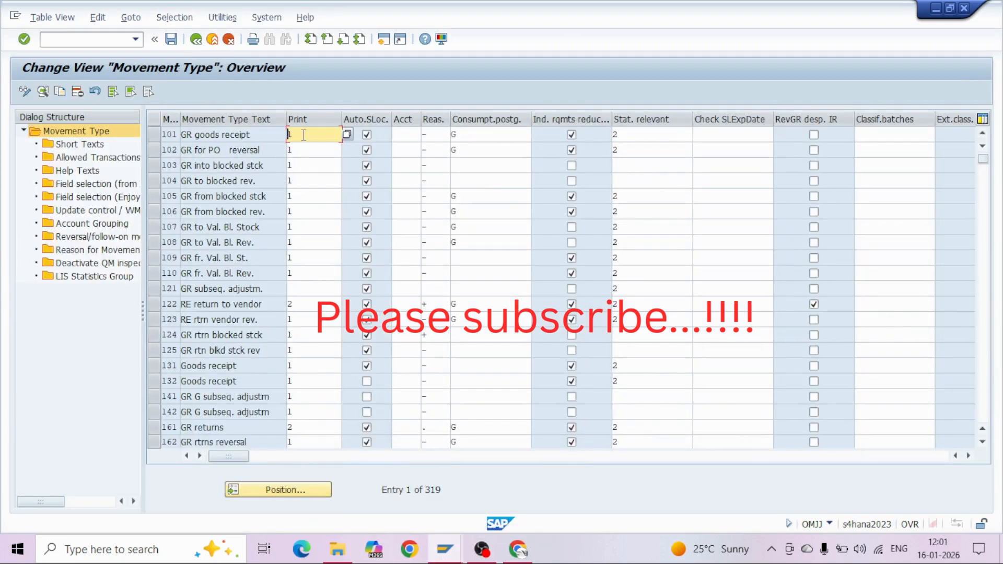
pyautogui.moveTo(243, 456); pyautogui.dragTo(541, 456)
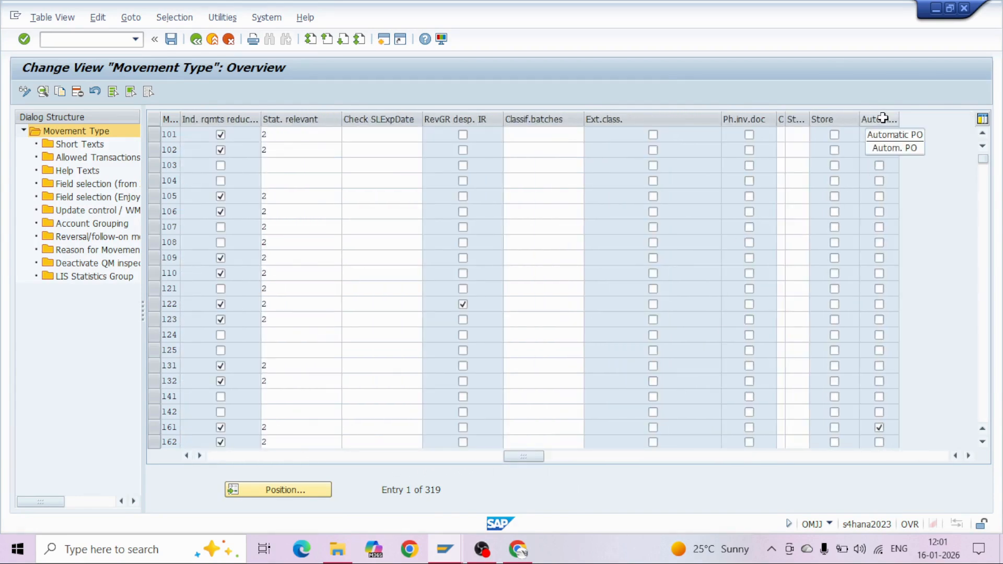
pyautogui.click(881, 134)
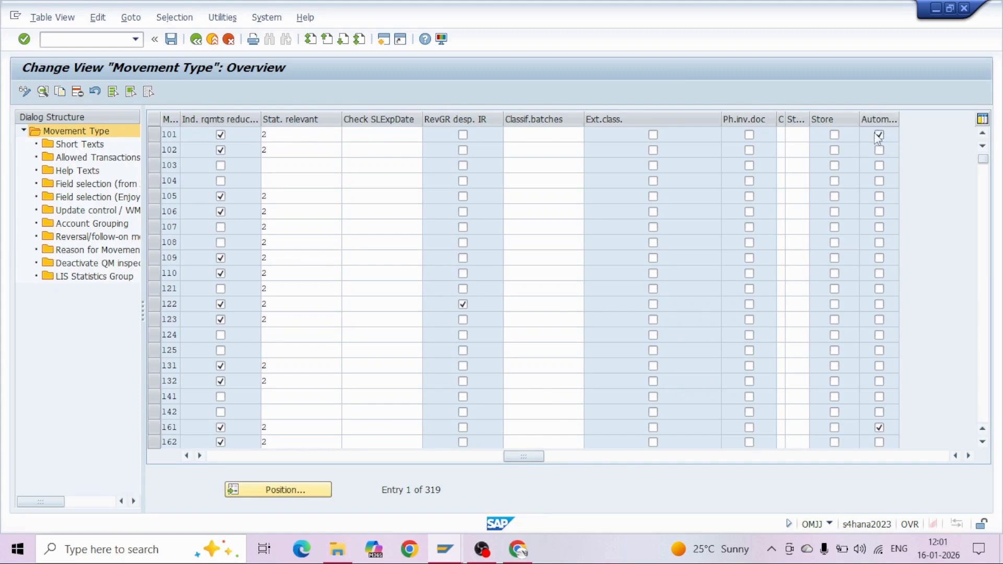
# Switch back to the spreadsheet and move the "Tcode - OMJJ" note from I26 to J26.
pyautogui.hotkey('alt', 'Tab')
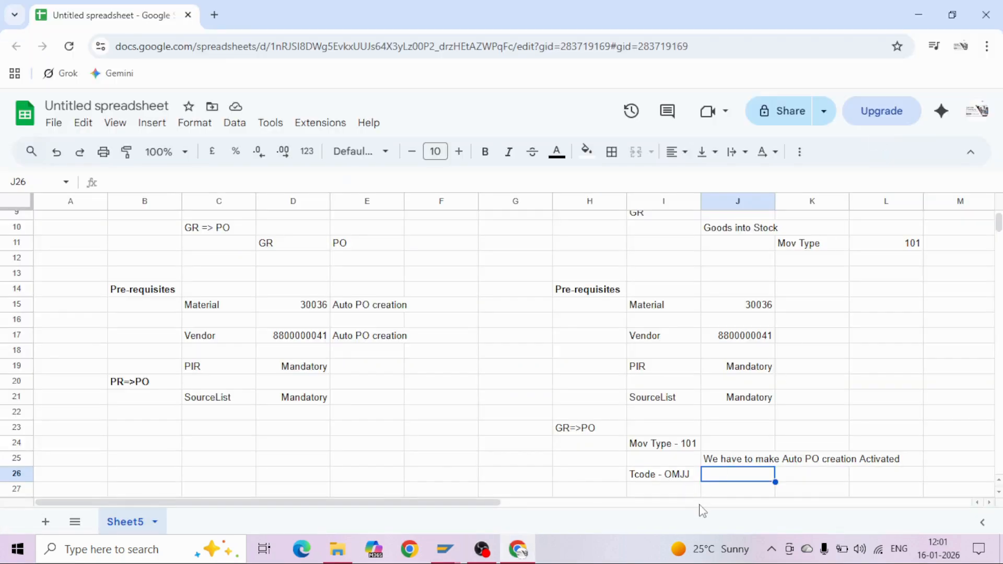
pyautogui.press('Down')
pyautogui.press('Left')
pyautogui.press('Up')
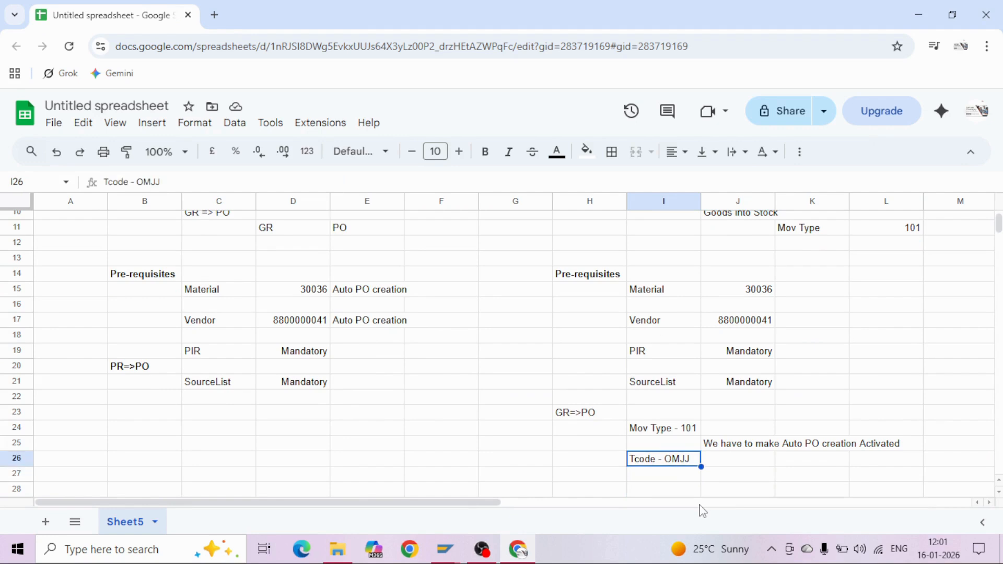
pyautogui.hotkey('ctrl', 'c')
pyautogui.press('Right')
pyautogui.hotkey('ctrl', 'v')
pyautogui.press('Down')
pyautogui.press('Left')
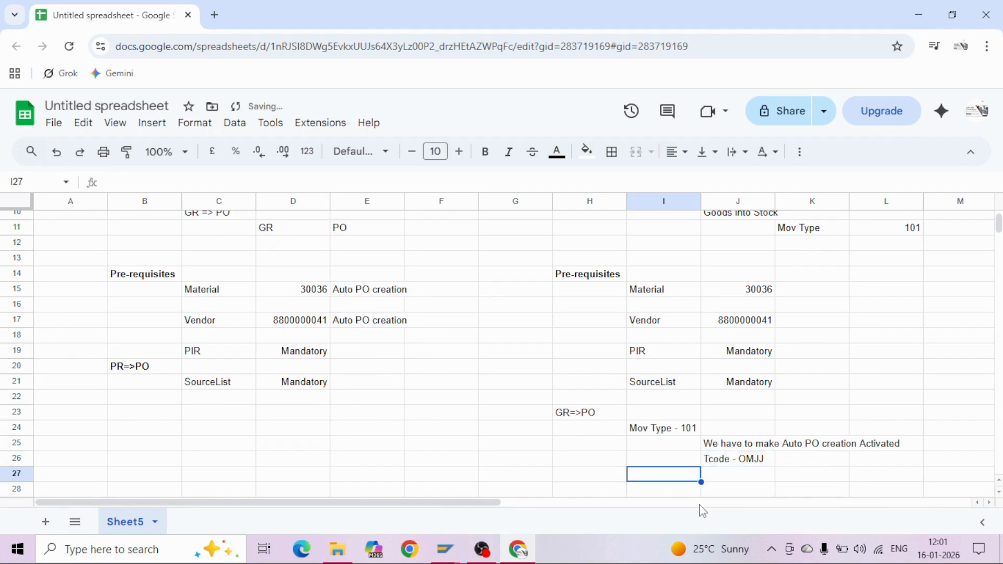
# Switch to SAP and open the SAP Reference IMG through transaction SPRO.
pyautogui.hotkey('alt', 'Tab')
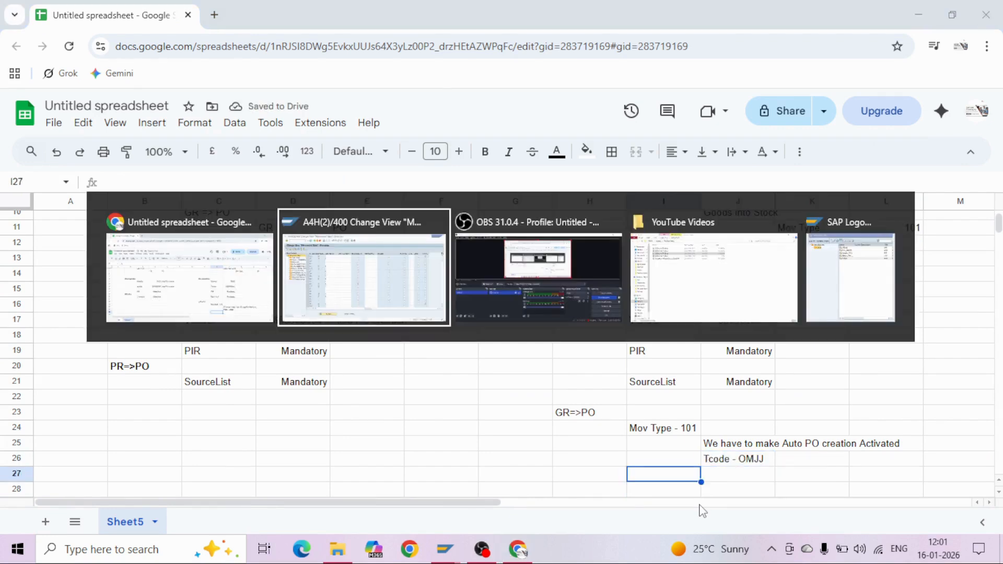
pyautogui.click(82, 40)
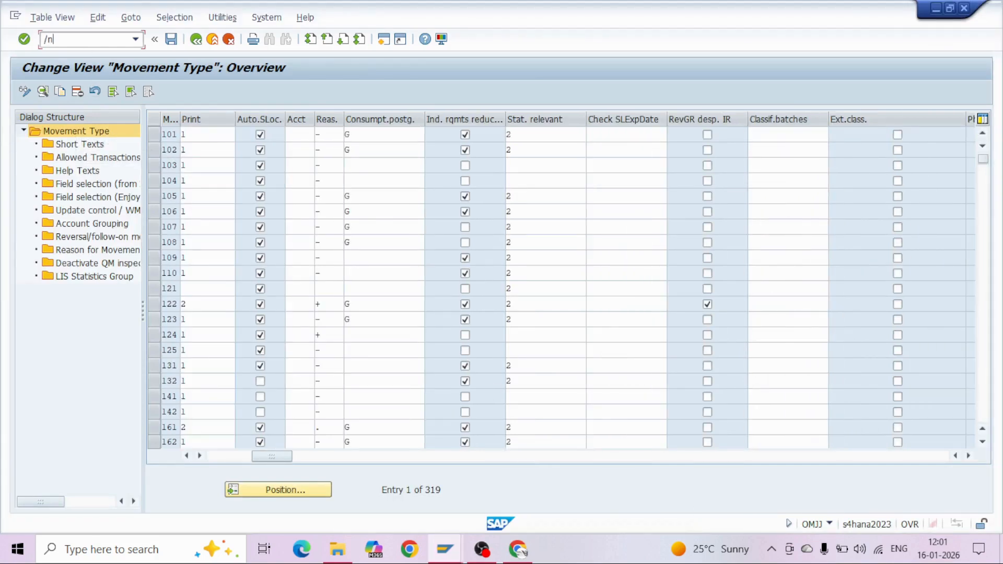
pyautogui.write('/nspro')
pyautogui.press('Return')
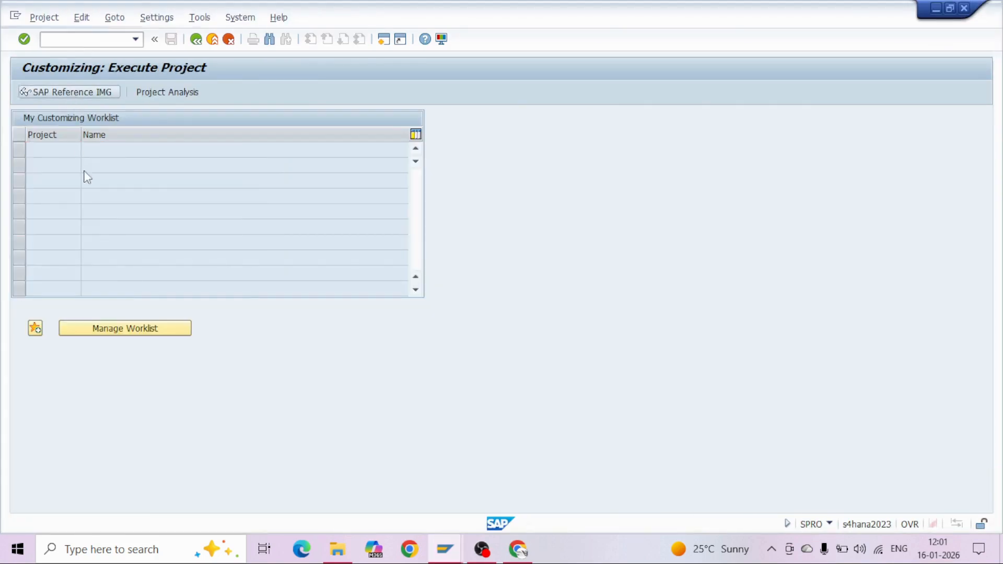
pyautogui.press('F5')
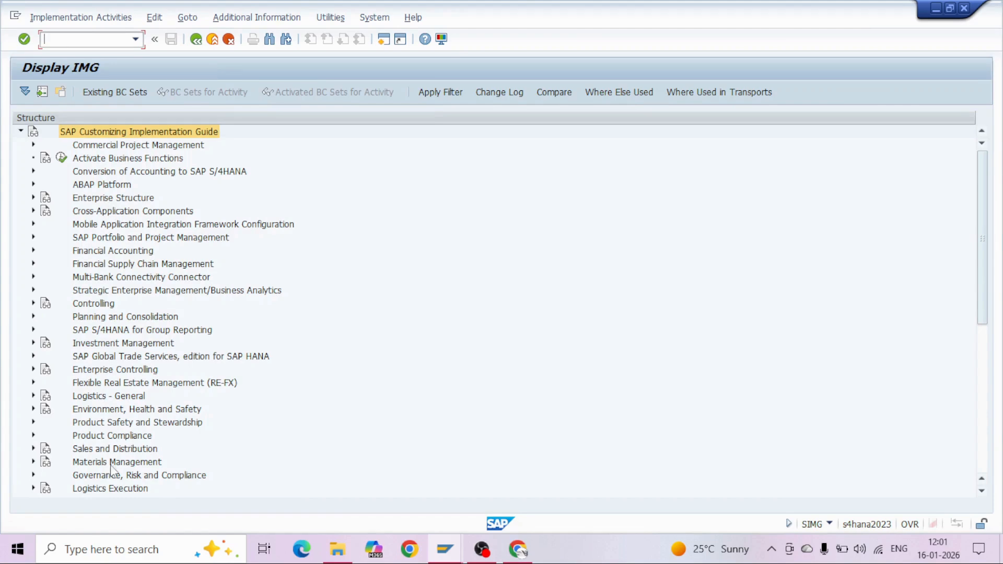
# Expand the IMG path Materials Management > Inventory Management and Physical Inventory > Goods Receipt.
pyautogui.click(112, 466)
pyautogui.press('Right')
pyautogui.press('Down')
pyautogui.press('Down')
pyautogui.press('Down')
pyautogui.press('Down')
pyautogui.press('Down')
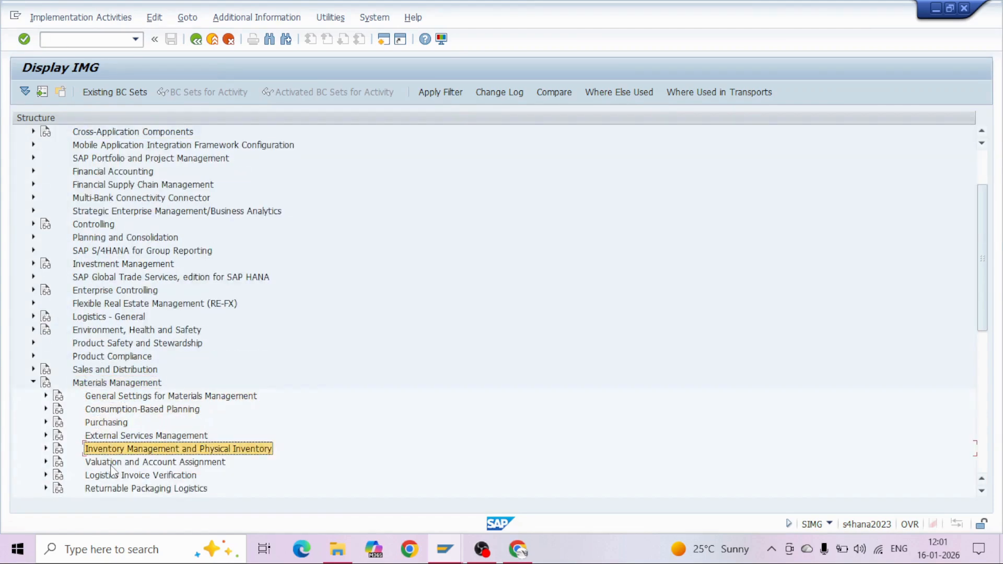
pyautogui.press('Right')
pyautogui.press('Down')
pyautogui.press('Down')
pyautogui.press('Down')
pyautogui.press('Down')
pyautogui.press('Down')
pyautogui.press('Down')
pyautogui.press('Down')
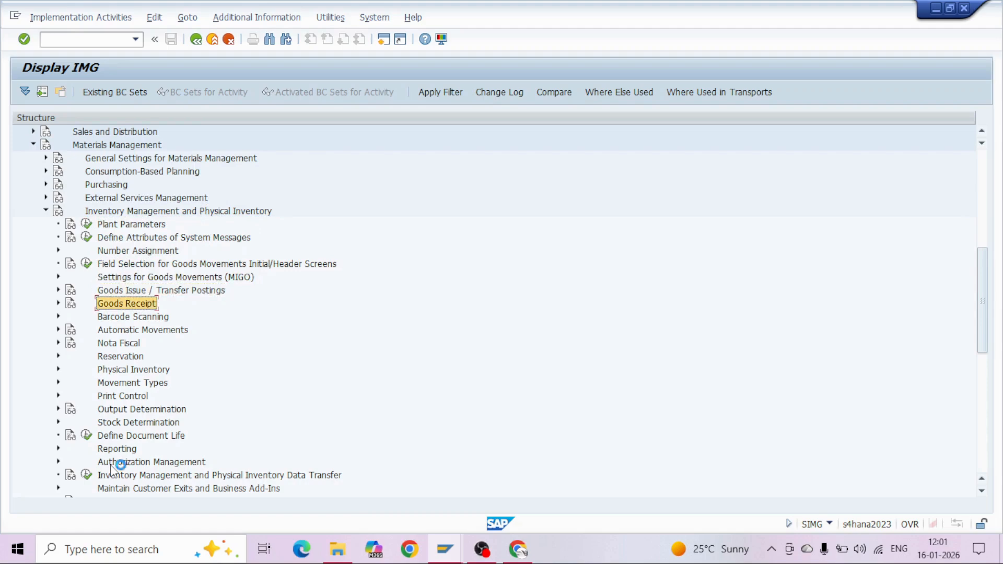
pyautogui.press('Right')
# Switch to the spreadsheet and enter "At GR settings, SPRO" in cell I27.
pyautogui.hotkey('alt', 'Tab')
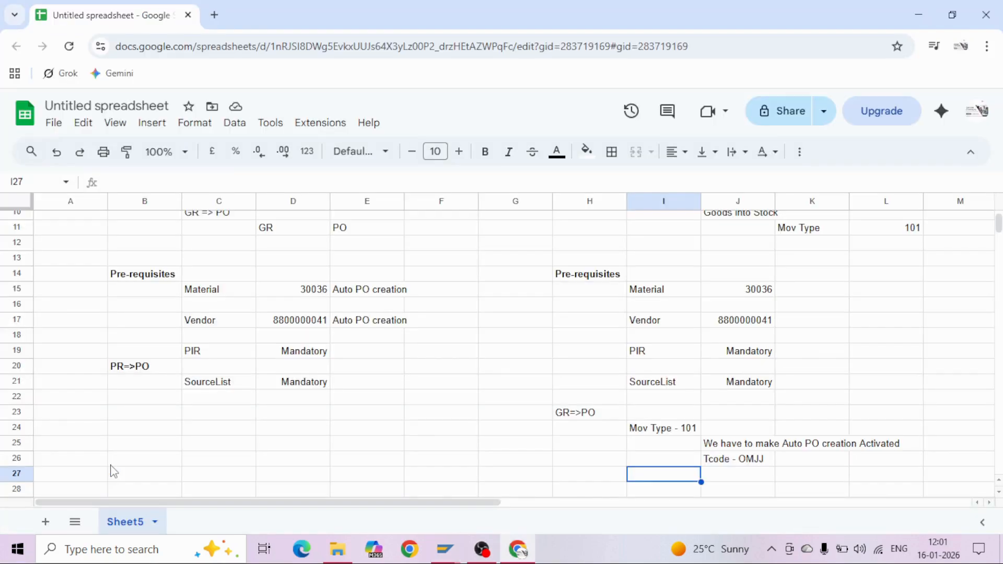
pyautogui.write('At GR settings')
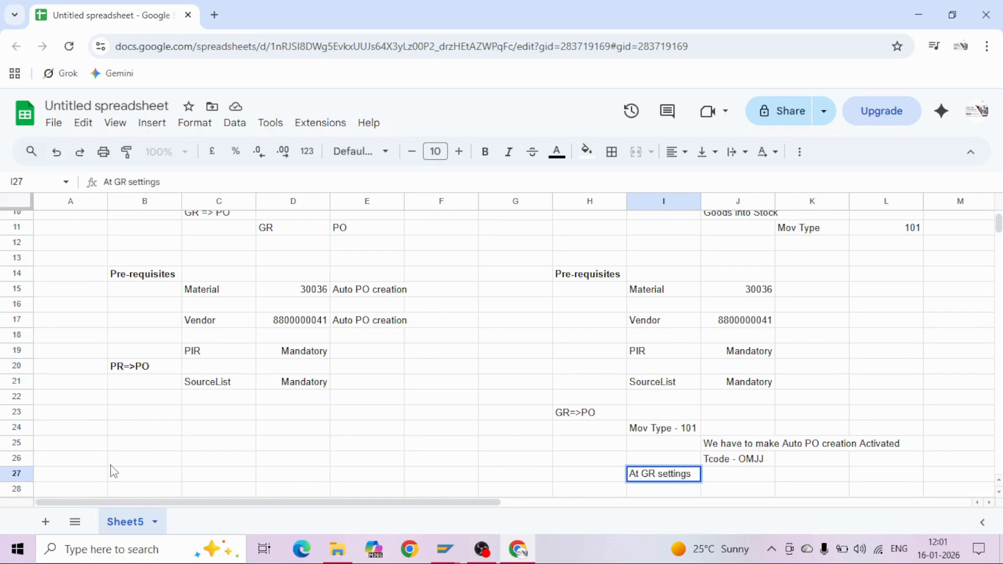
pyautogui.write(', SPRO')
pyautogui.press('Return')
pyautogui.press('Right')
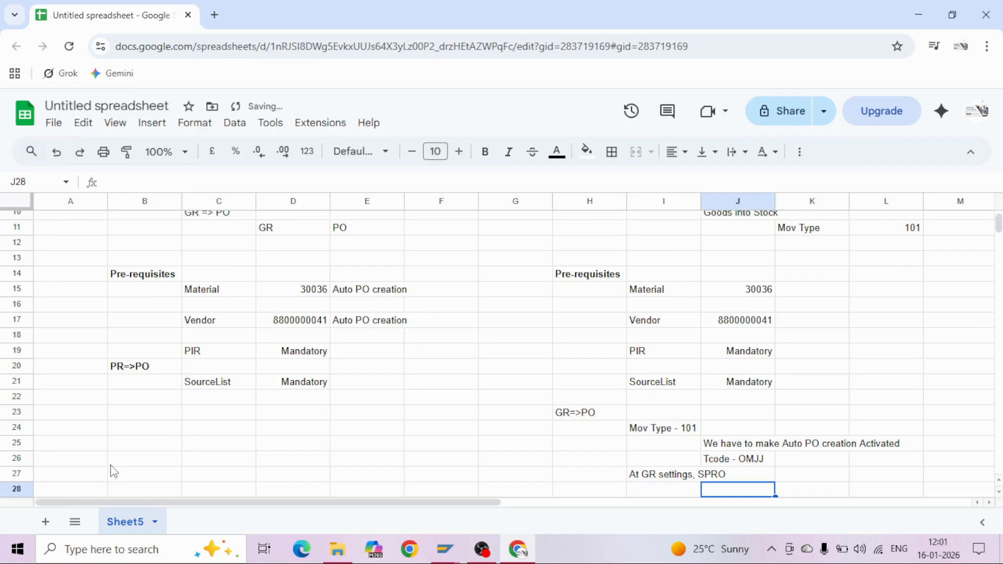
# Return to SAP and open the Goods Receipt customizing activity Create Purchase Order Automatically.
pyautogui.hotkey('alt', 'Tab')
pyautogui.press('Down')
pyautogui.press('Down')
pyautogui.press('Down')
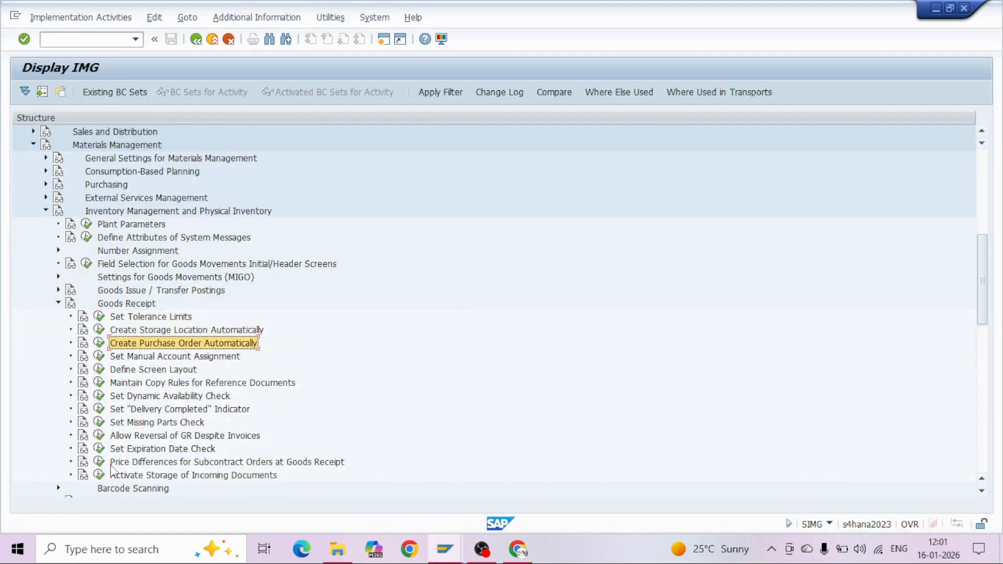
pyautogui.press('Return')
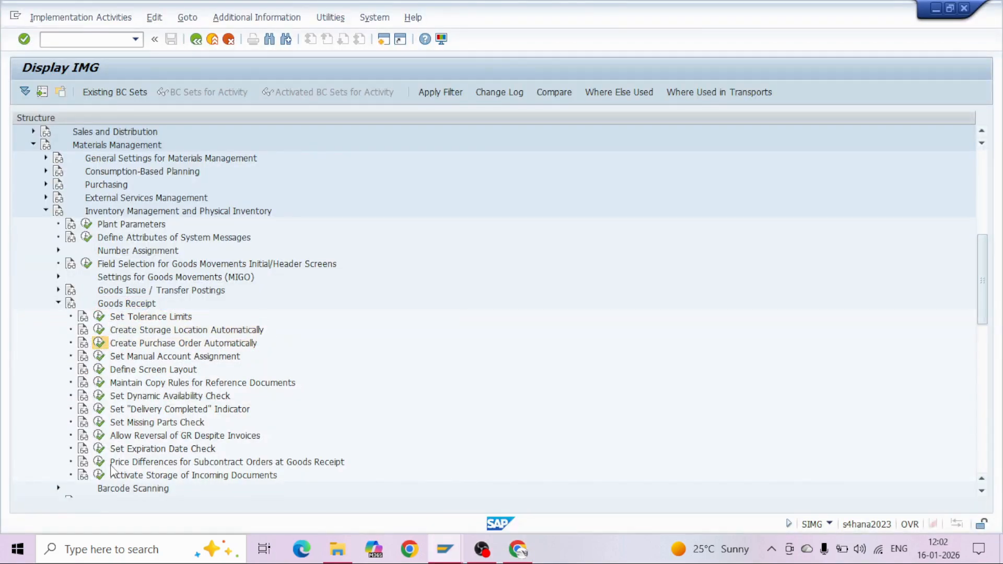
# In the spreadsheet, copy the note "We have to make Auto PO creation Activated" from J25 to J28.
pyautogui.hotkey('alt', 'Tab')
pyautogui.press('Up')
pyautogui.press('Up')
pyautogui.press('Up')
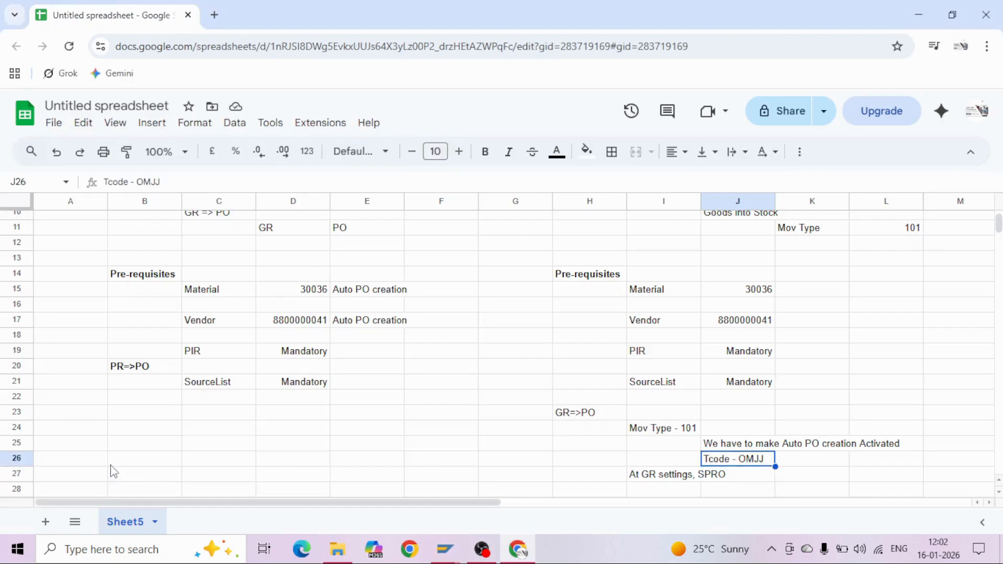
pyautogui.hotkey('ctrl', 'c')
pyautogui.press('Down')
pyautogui.press('Down')
pyautogui.press('Down')
pyautogui.hotkey('ctrl', 'v')
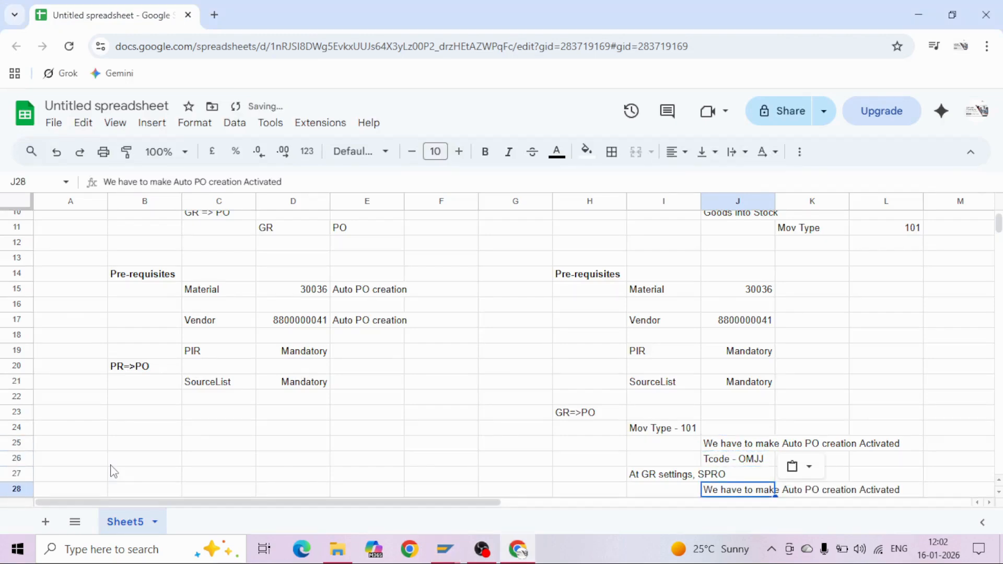
# In SAP, review the Automatic PO setting for movement type 101, then return to the IMG and collapse the Inventory Management and Physical Inventory node.
pyautogui.hotkey('alt', 'Tab')
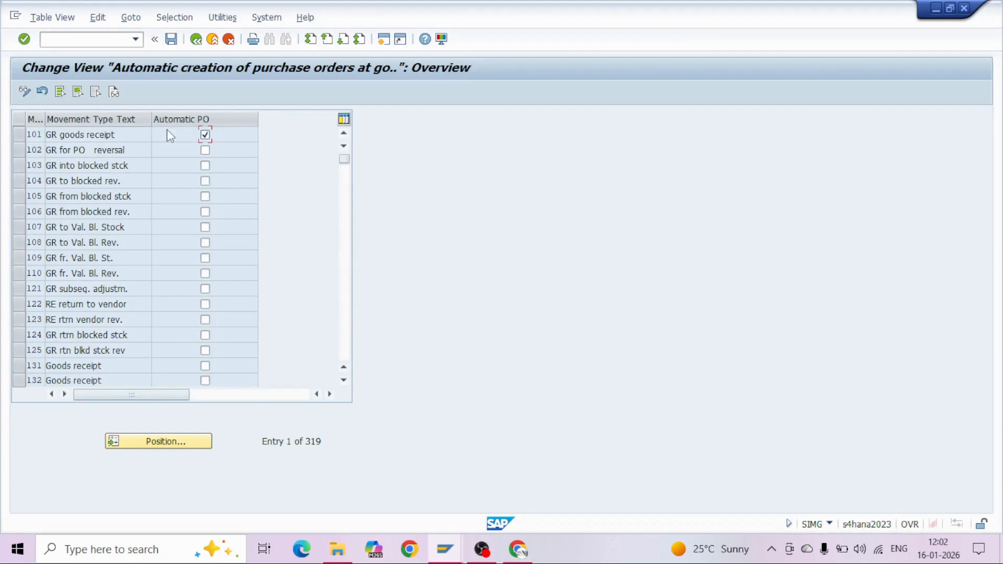
pyautogui.click(196, 40)
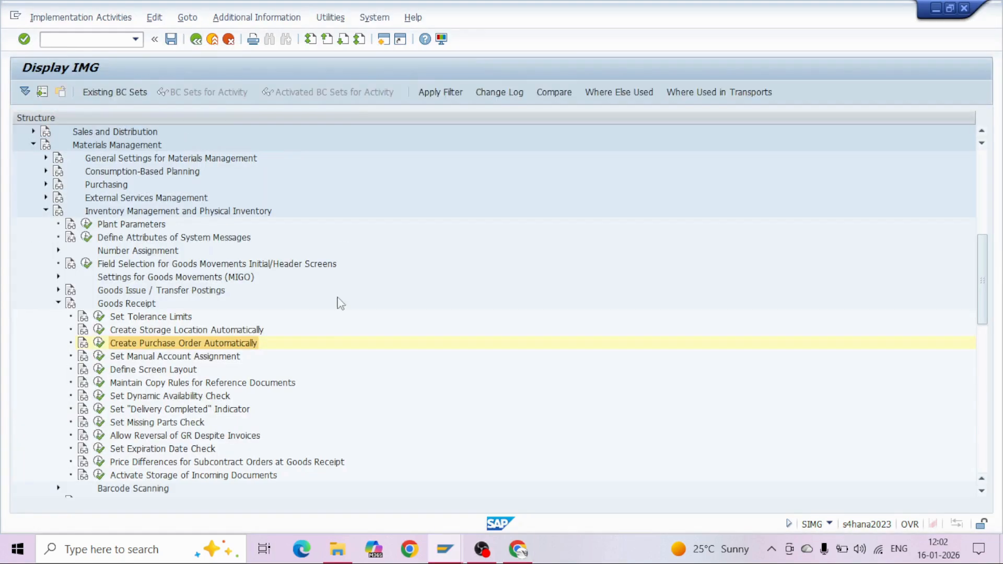
pyautogui.press('Left')
pyautogui.press('Left')
pyautogui.press('Left')
pyautogui.press('Left')
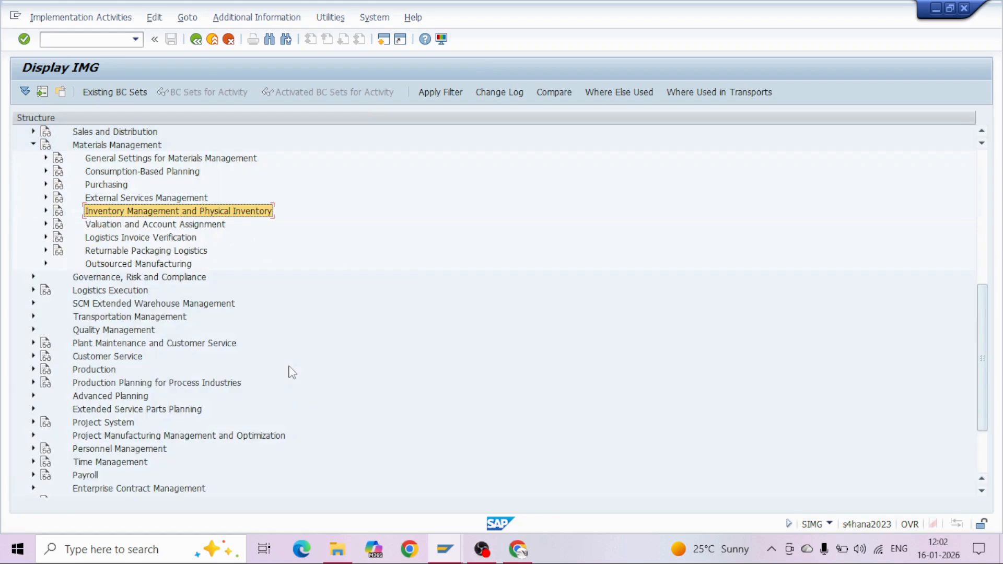
# Open transaction MIGO in a new SAP session.
pyautogui.hotkey('alt', 'Tab')
pyautogui.press('Escape')
pyautogui.click(103, 41)
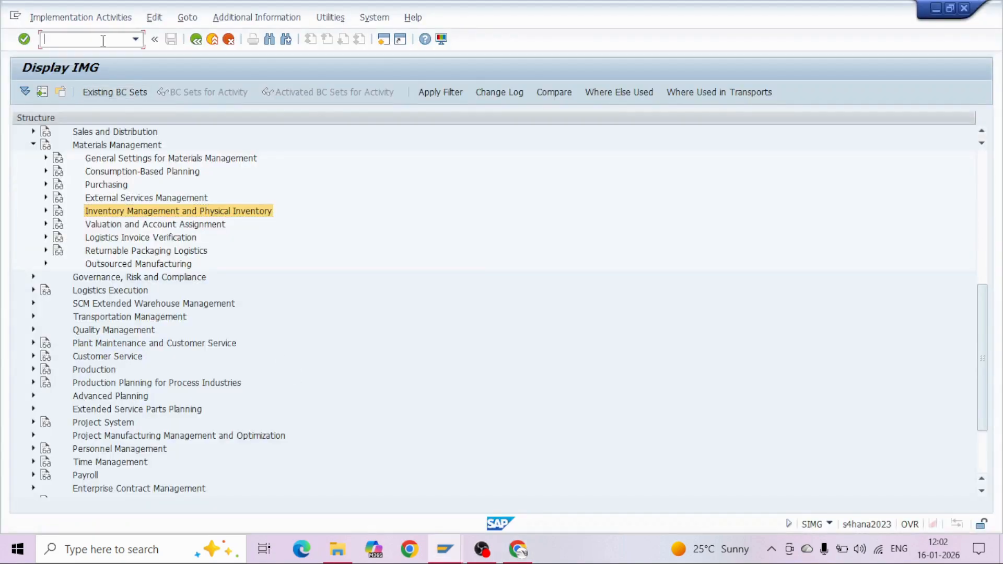
pyautogui.write('/omig')
pyautogui.press('Return')
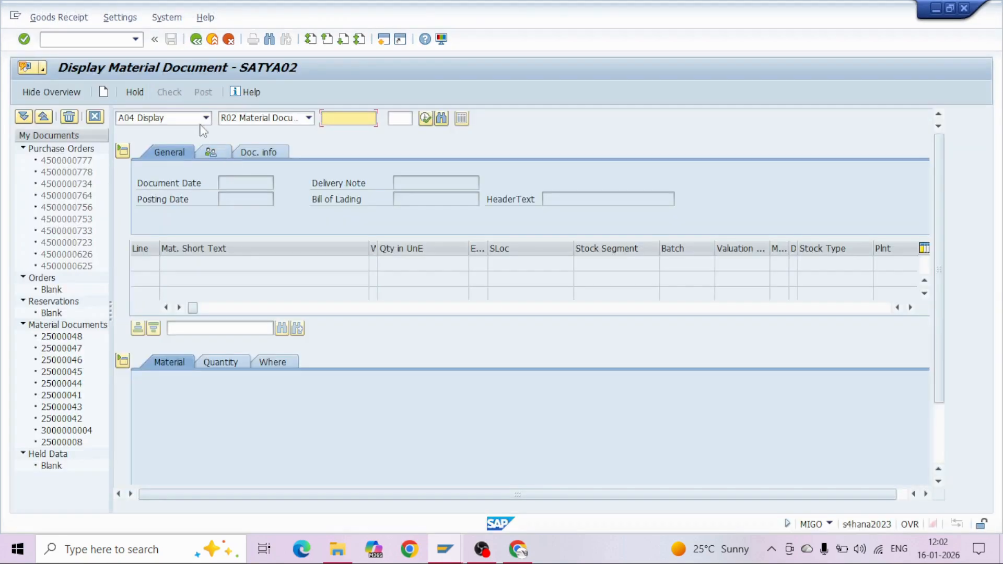
# Set the MIGO action to A01 Goods Receipt with reference R10 Other, and check that the movement type is 101.
pyautogui.click(206, 118)
pyautogui.click(191, 133)
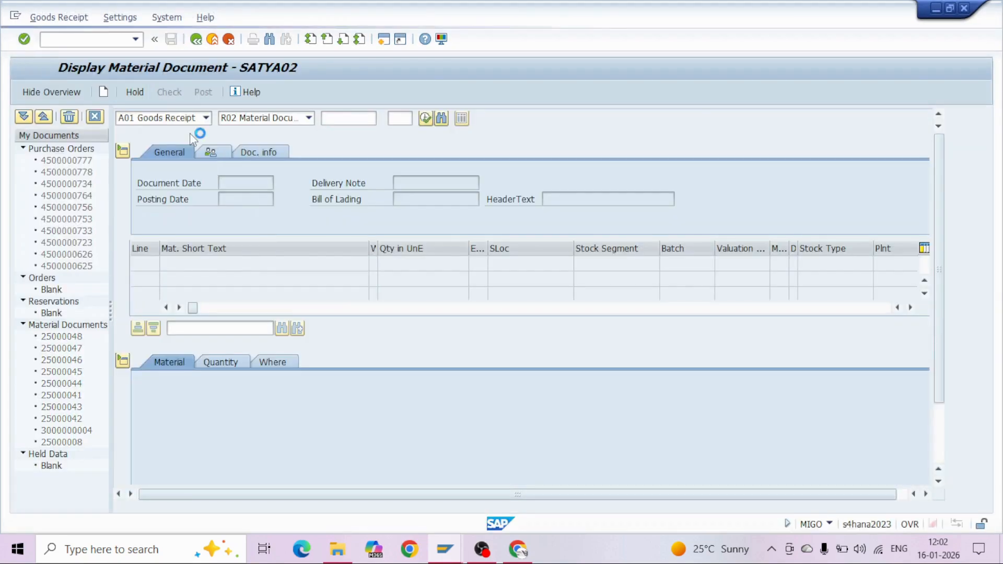
pyautogui.click(243, 123)
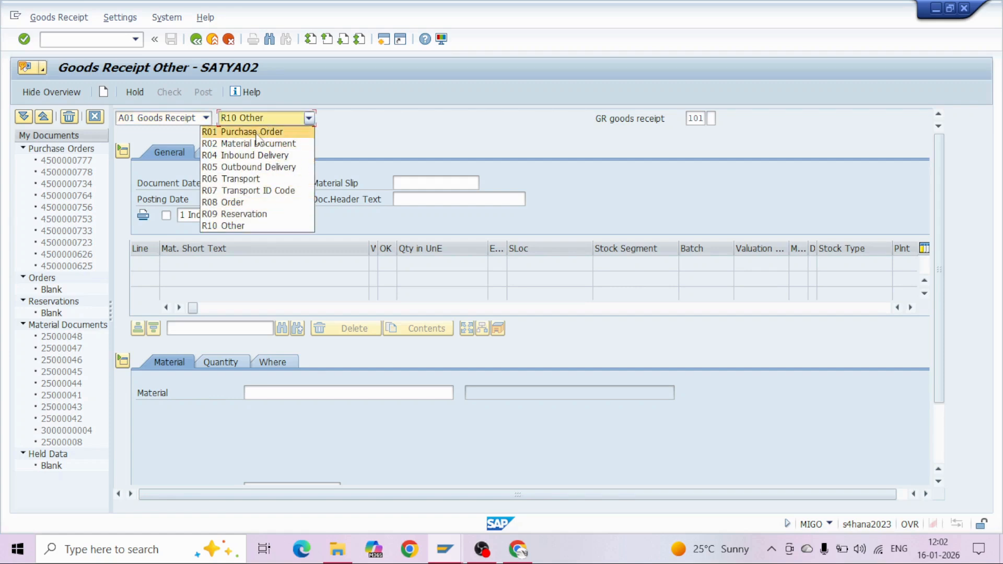
pyautogui.click(246, 226)
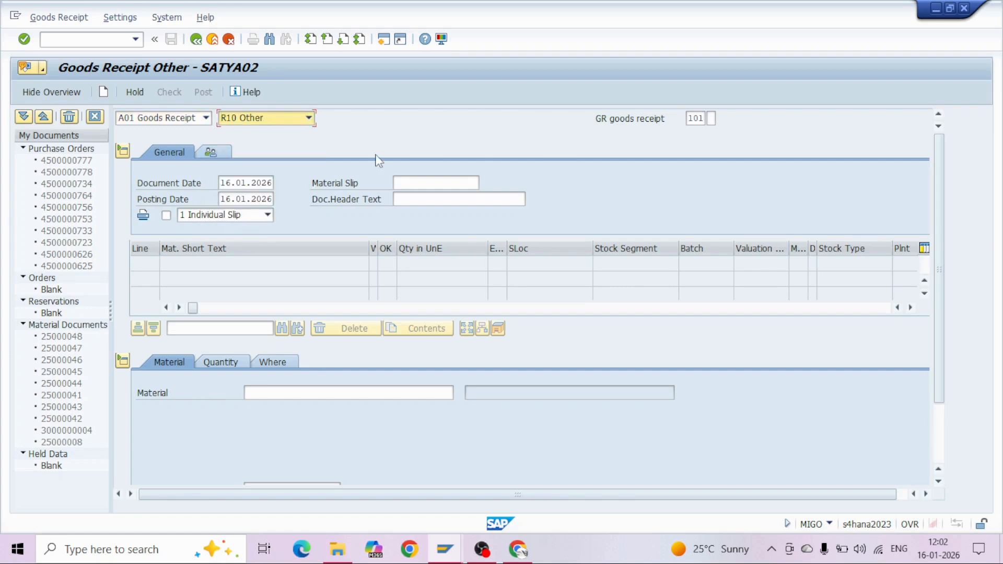
pyautogui.click(694, 119)
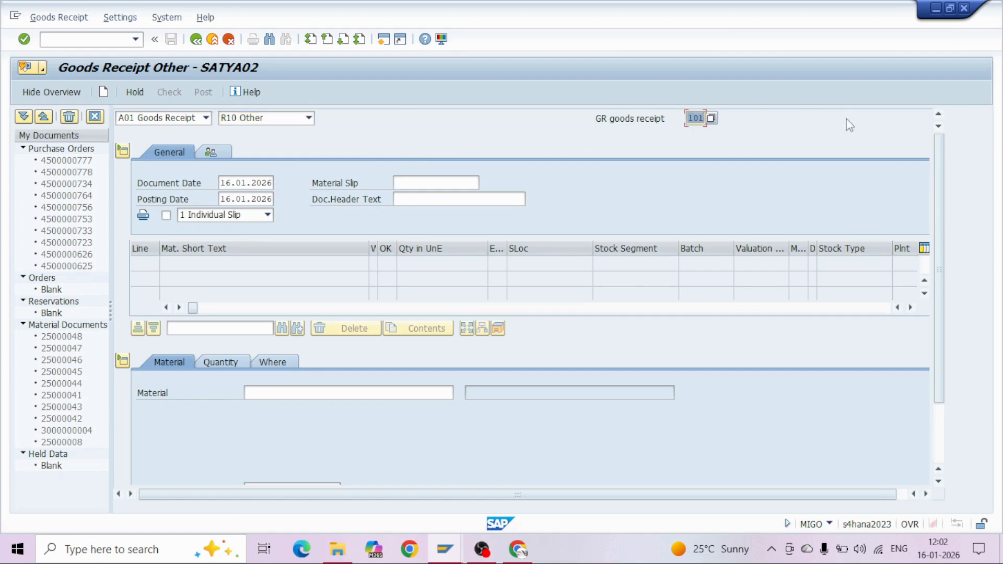
pyautogui.click(699, 120)
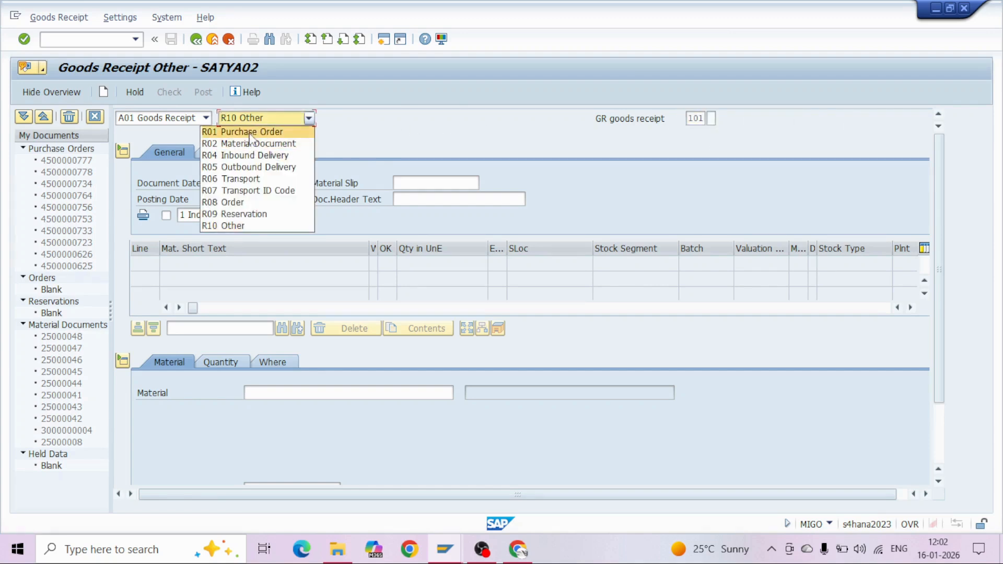
# Switch the MIGO reference to R01 Purchase Order and back to R10 Other, comparing the movement type of both.
pyautogui.click(255, 135)
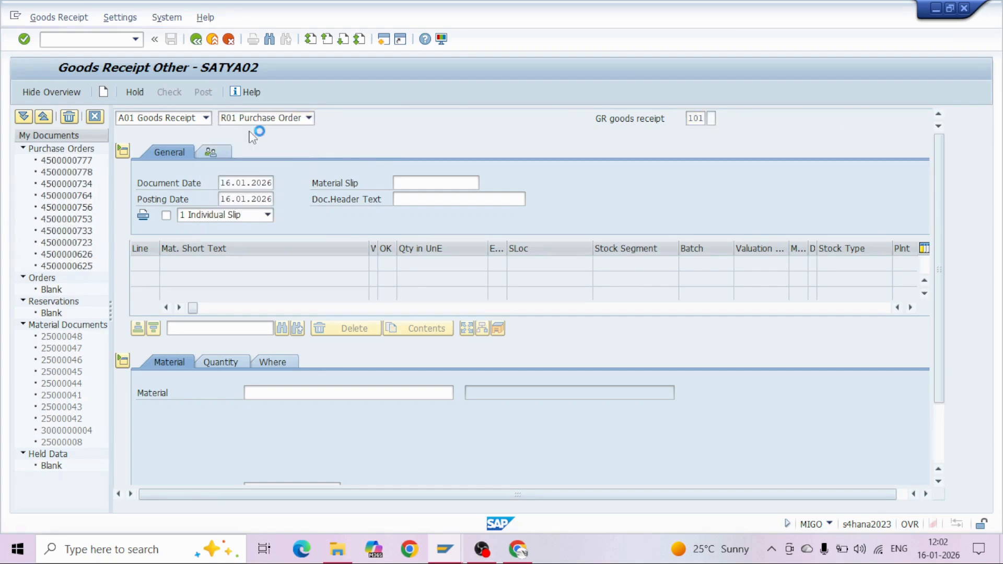
pyautogui.click(307, 119)
pyautogui.click(476, 138)
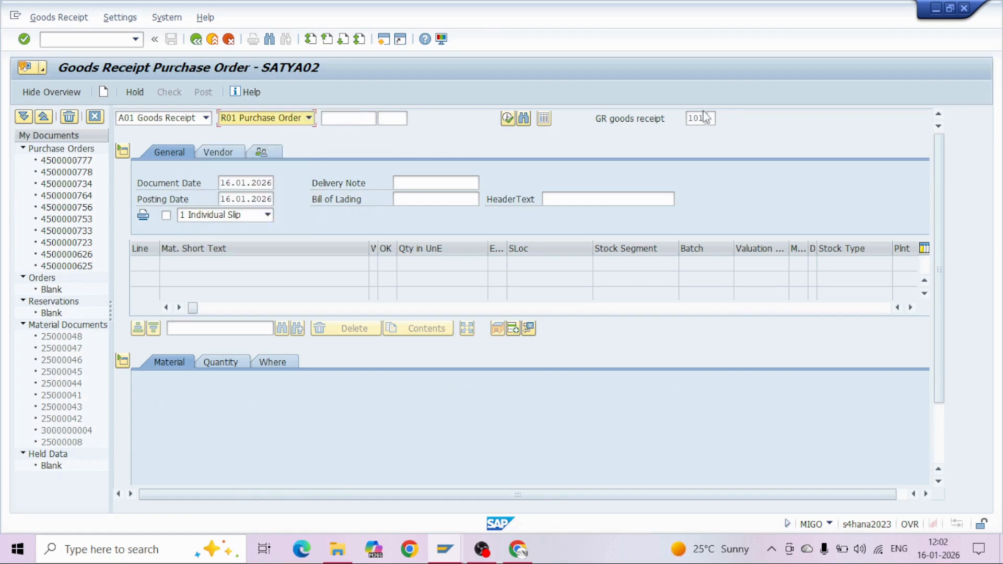
pyautogui.click(296, 121)
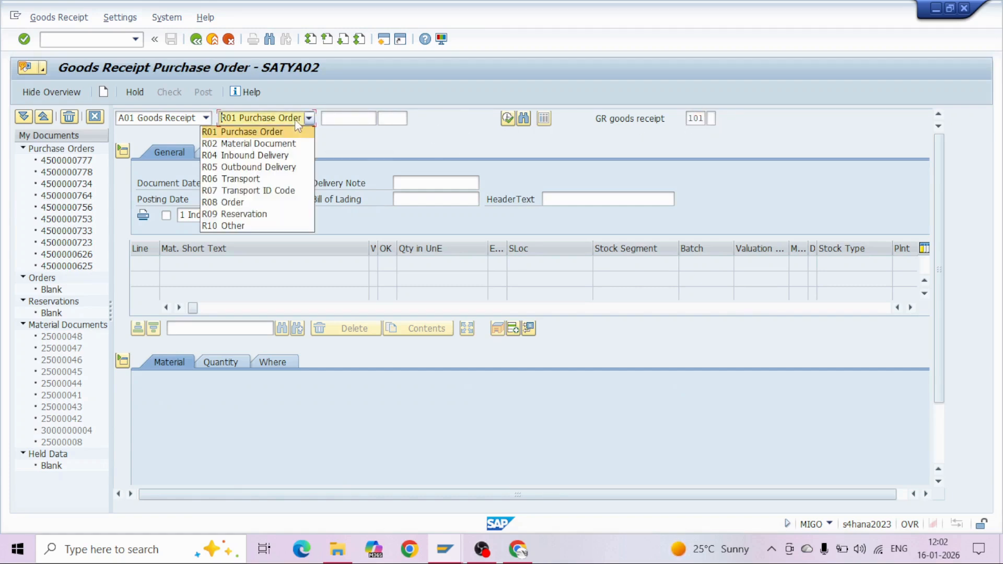
pyautogui.click(233, 226)
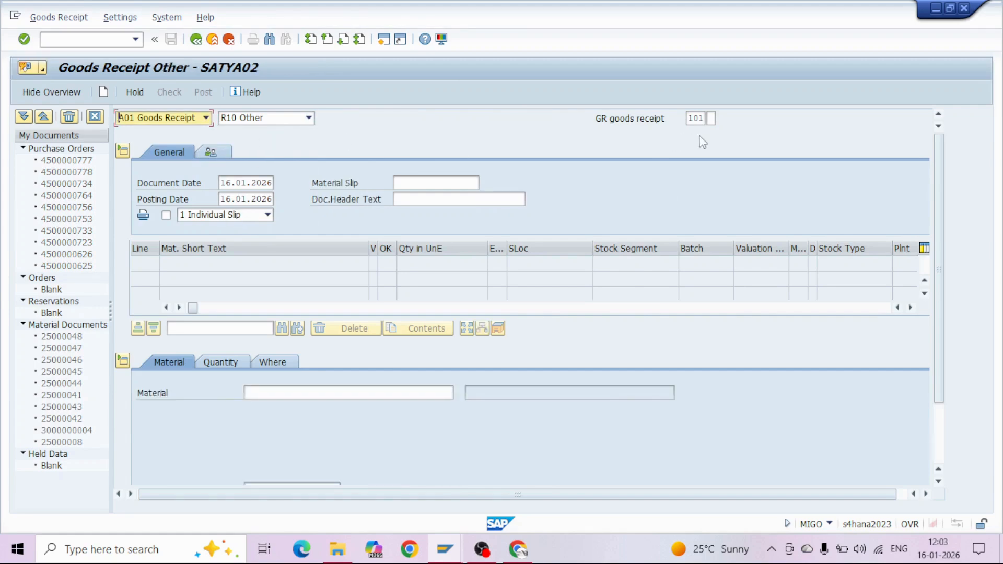
pyautogui.click(696, 117)
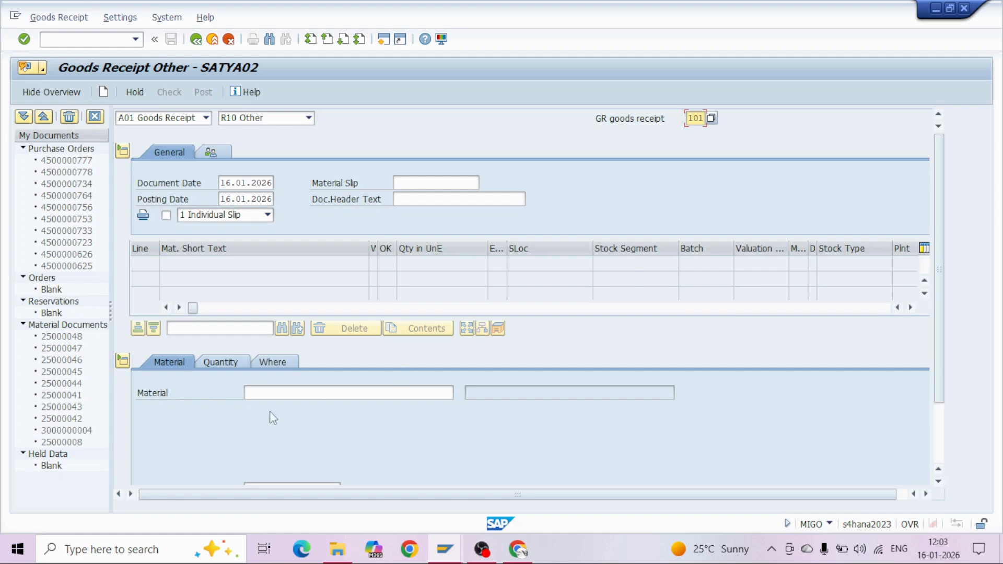
# Copy material 30036 from cell J15 of the spreadsheet into the Material field of the MIGO goods receipt.
pyautogui.click(265, 396)
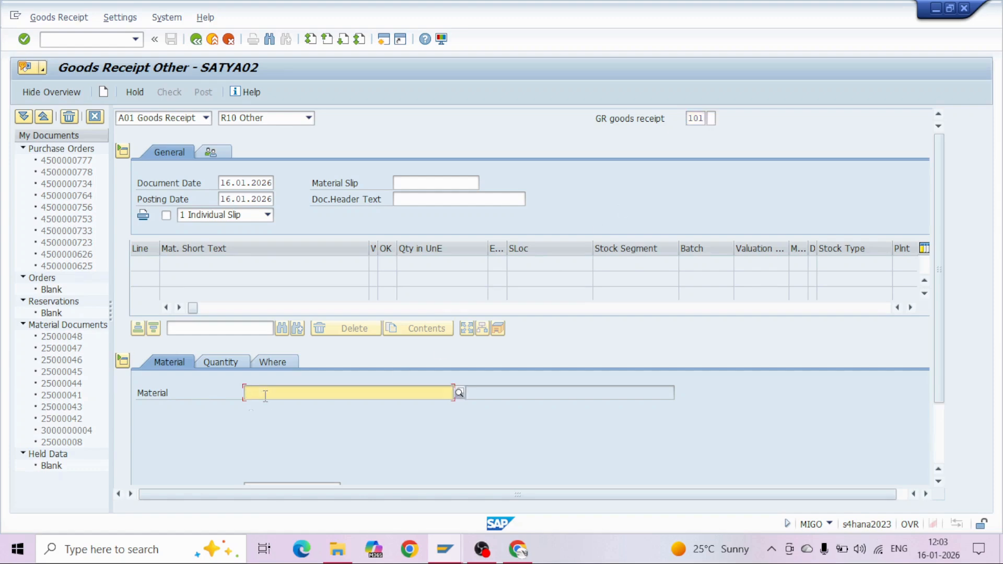
pyautogui.hotkey('alt', 'Tab')
pyautogui.press('Tab')
pyautogui.click(758, 290)
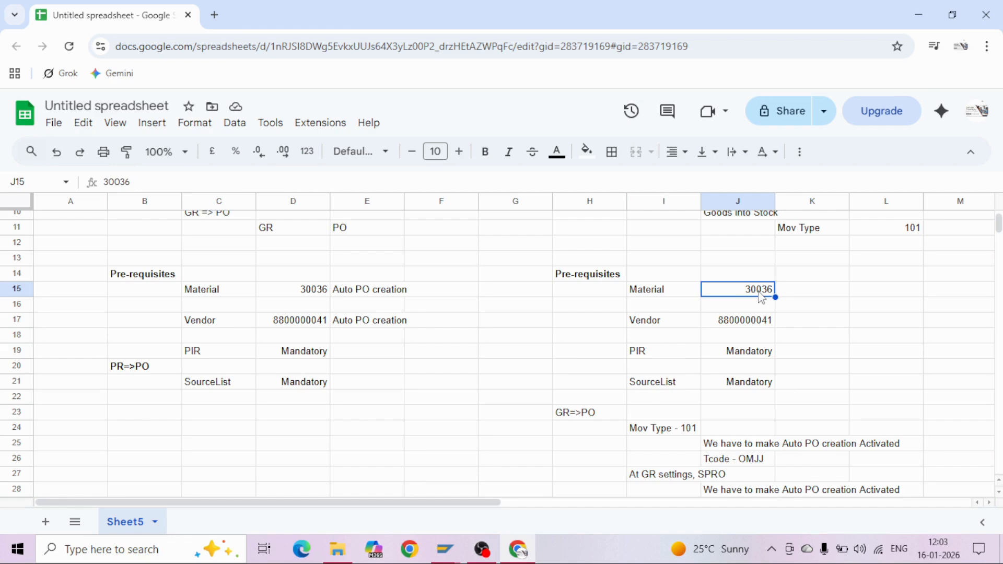
pyautogui.hotkey('ctrl', 'c')
pyautogui.hotkey('alt', 'Tab')
pyautogui.hotkey('ctrl', 'v')
pyautogui.press('Return')
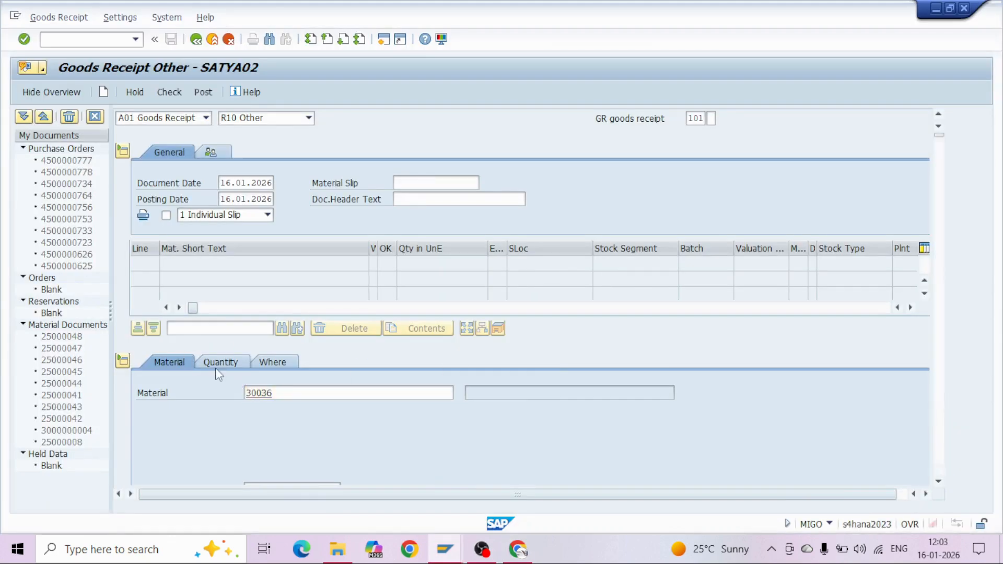
# Enter a quantity of 10 for the receipt item, with plant ZSTP and storage location ZSTB.
pyautogui.click(217, 365)
pyautogui.write('10')
pyautogui.press('Return')
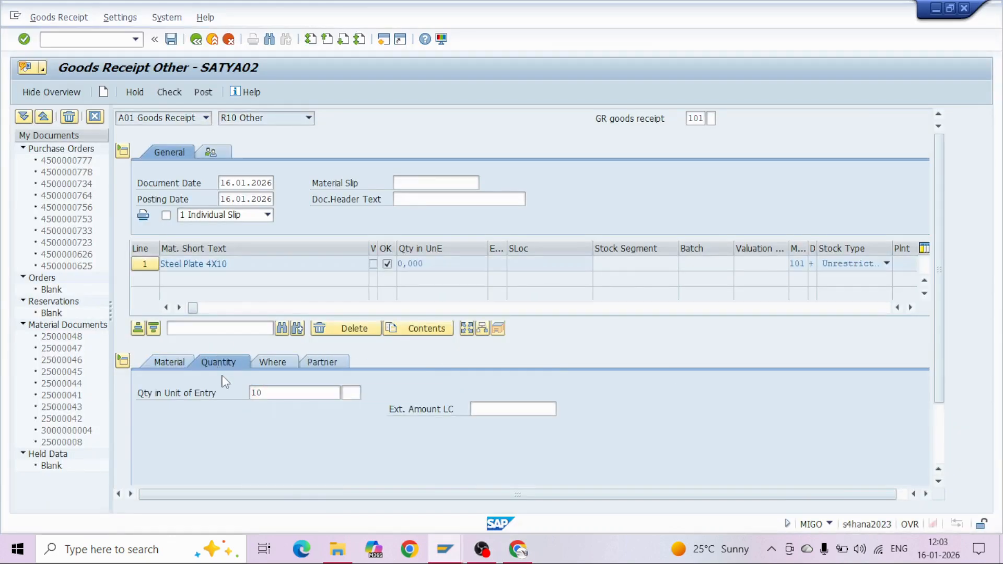
pyautogui.click(276, 424)
pyautogui.write('ZSTP')
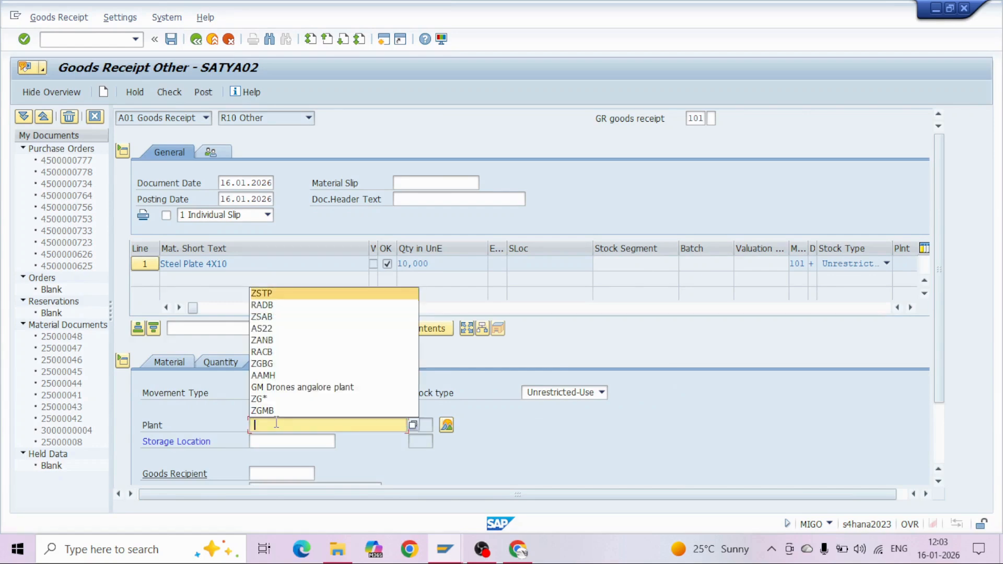
pyautogui.press('Tab')
pyautogui.write('ZSTB')
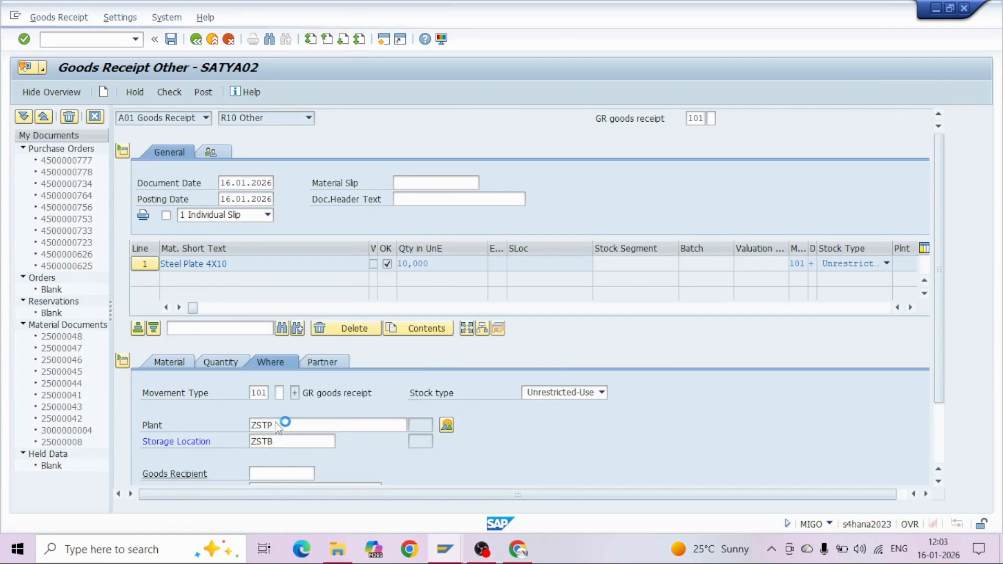
pyautogui.press('Return')
# Copy the vendor number from cell J17 of the spreadsheet into the Vendor field of the receipt item's partner data.
pyautogui.click(341, 364)
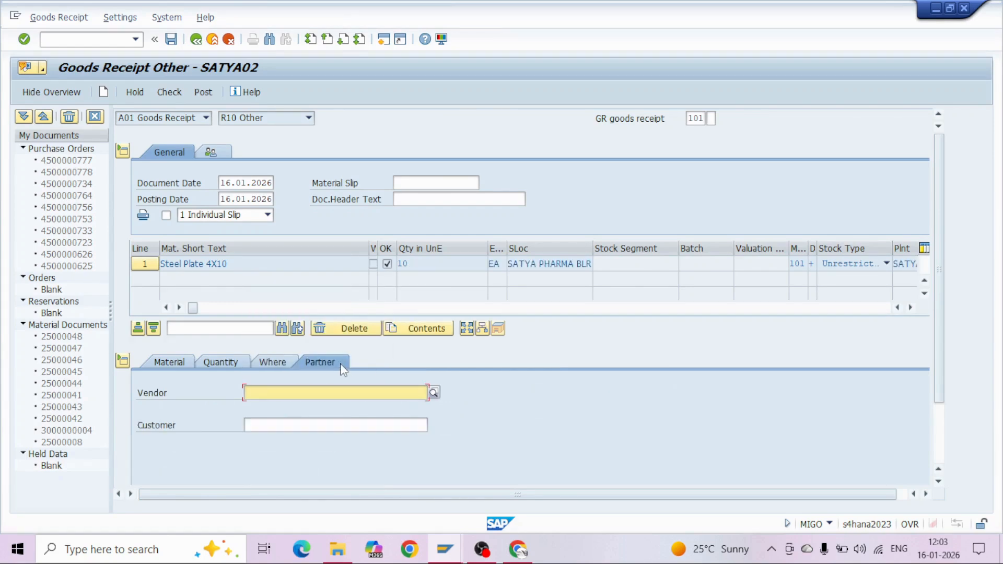
pyautogui.hotkey('alt', 'Tab')
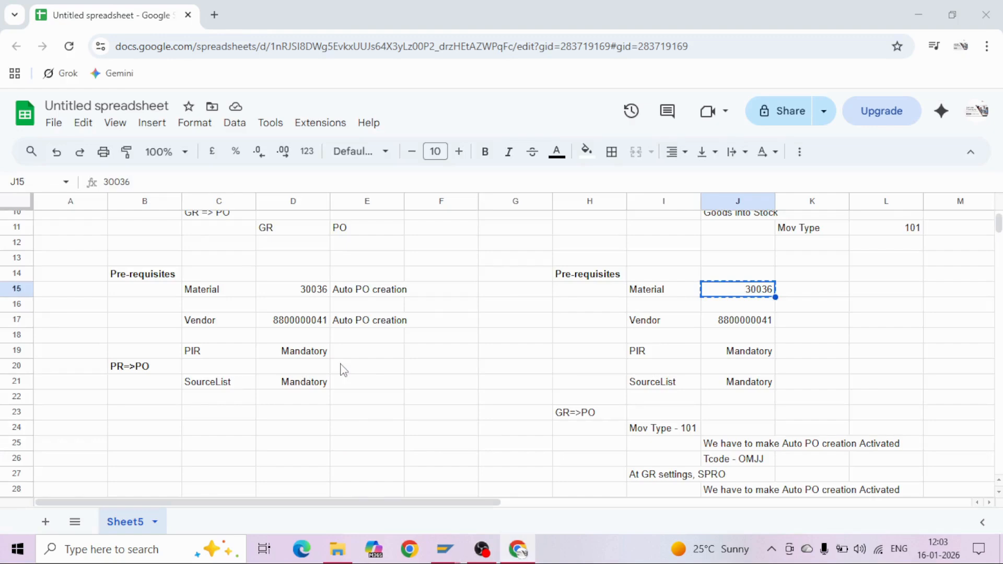
pyautogui.press('Down')
pyautogui.press('Down')
pyautogui.hotkey('ctrl', 'c')
pyautogui.hotkey('alt', 'Tab')
pyautogui.hotkey('ctrl', 'v')
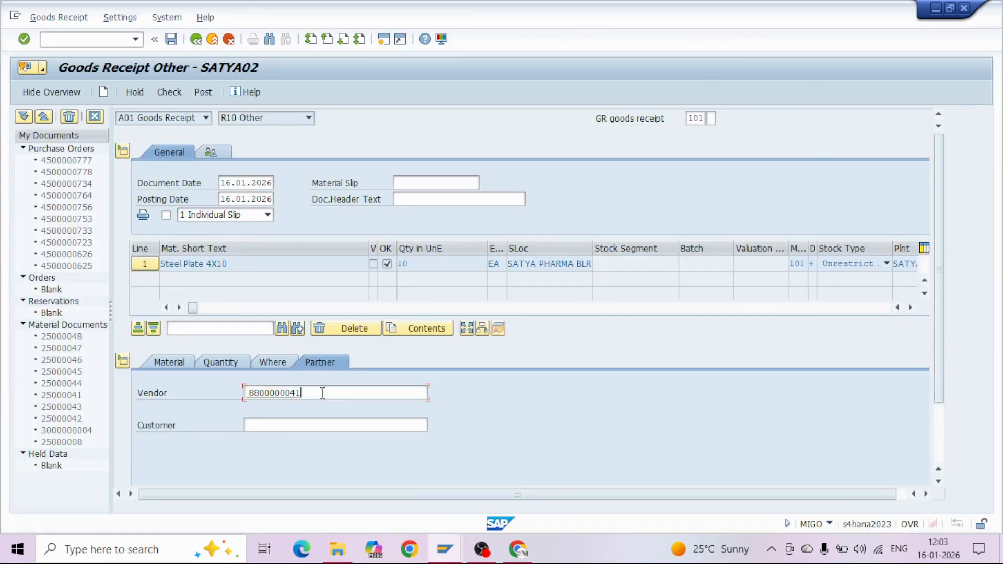
pyautogui.press('Return')
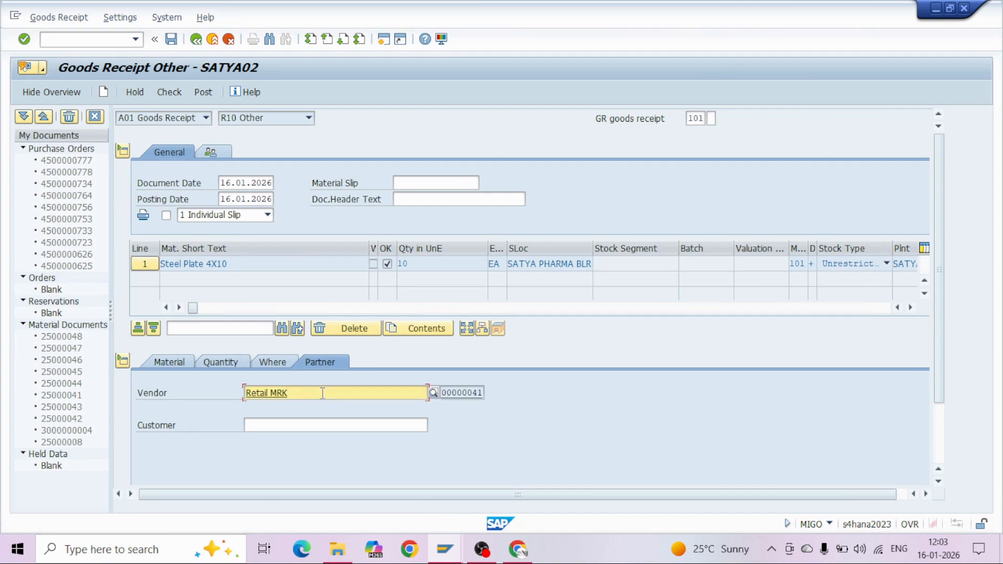
# Check and post the goods receipt, and display the posted material document with action A04 Display.
pyautogui.click(174, 94)
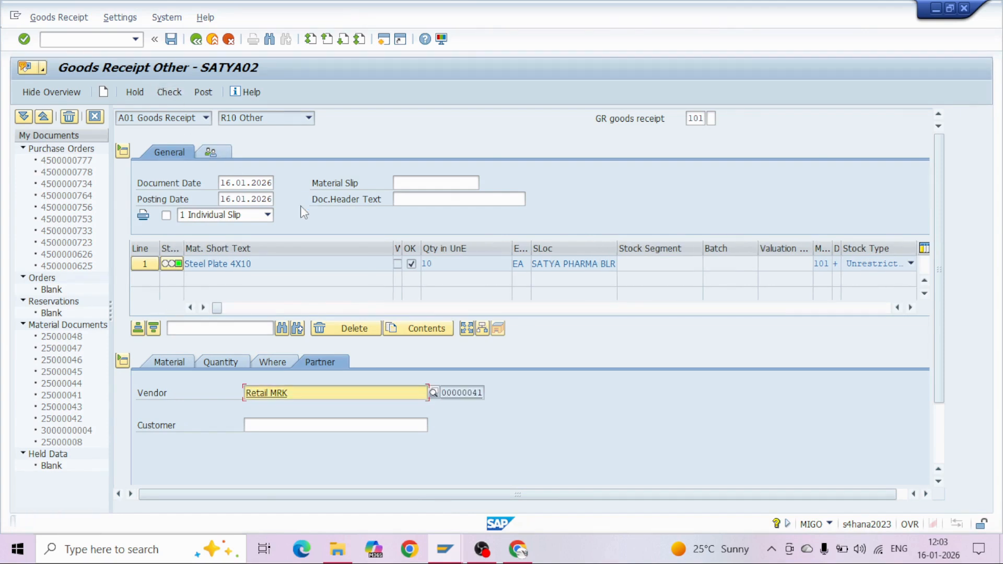
pyautogui.click(206, 90)
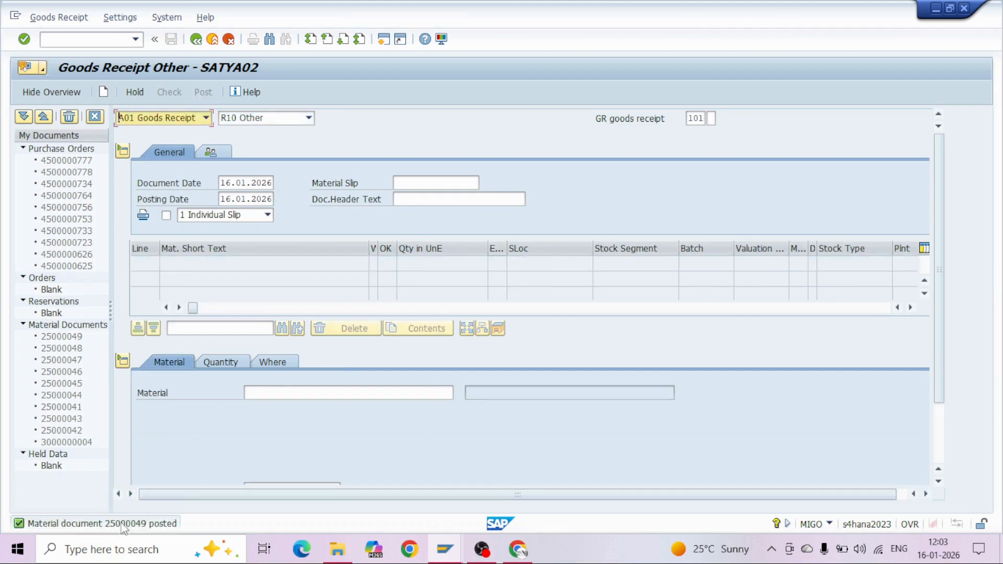
pyautogui.click(206, 118)
pyautogui.click(179, 166)
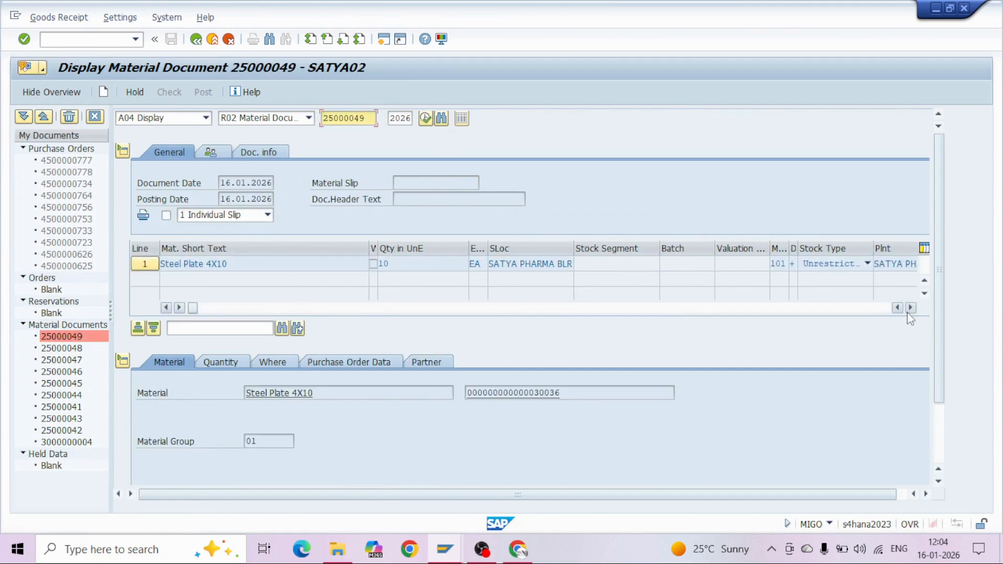
# Open the purchase order from the material document item and examine its partners, organizational data, item details and purchase order history.
pyautogui.moveTo(911, 309); pyautogui.dragTo(911, 309)
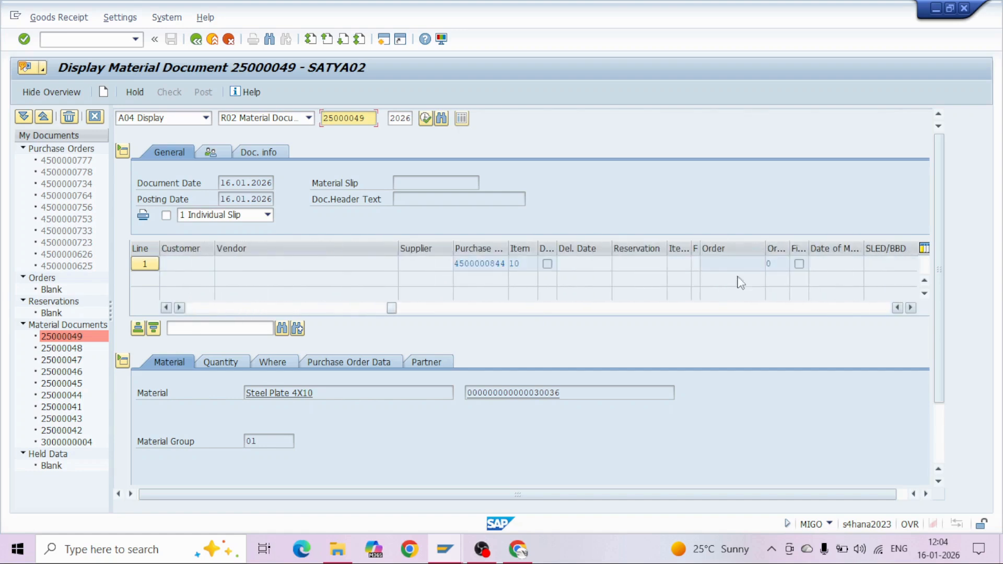
pyautogui.click(489, 264)
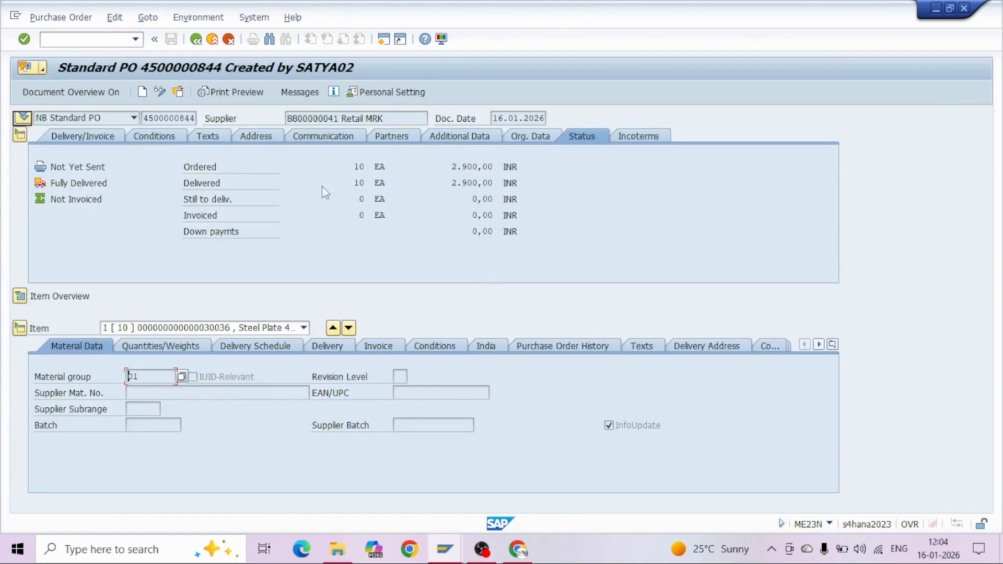
pyautogui.click(404, 132)
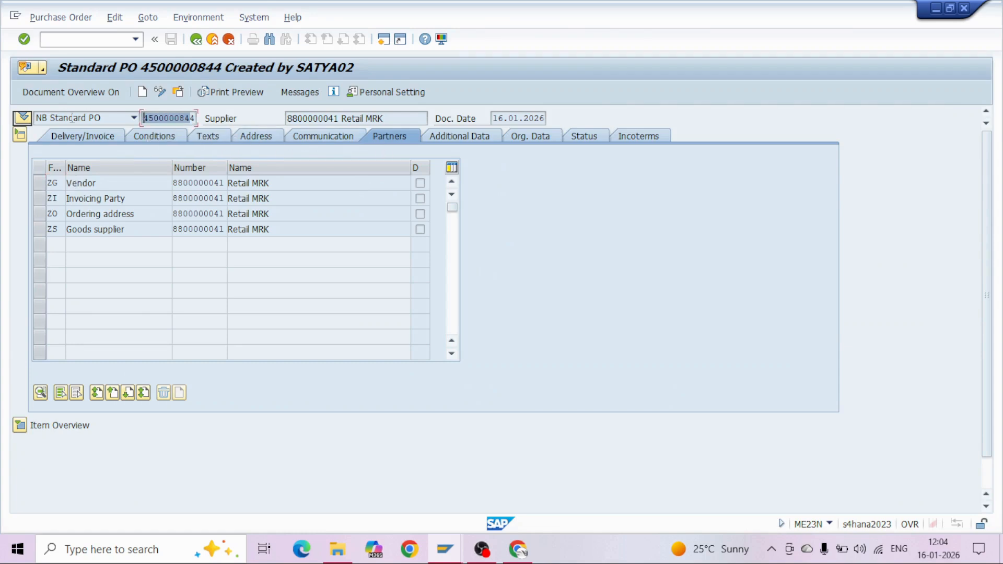
pyautogui.click(534, 137)
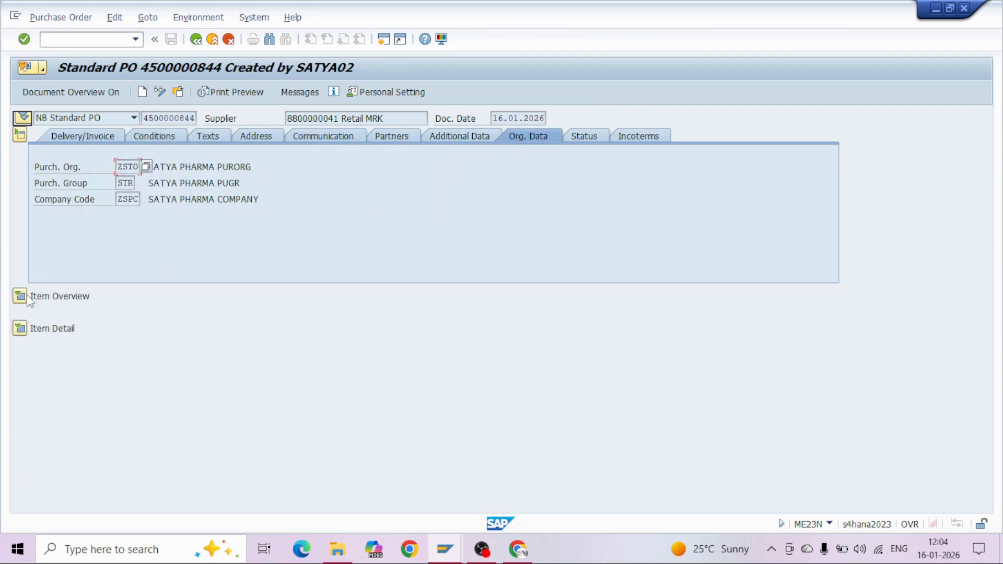
pyautogui.click(26, 297)
pyautogui.click(21, 475)
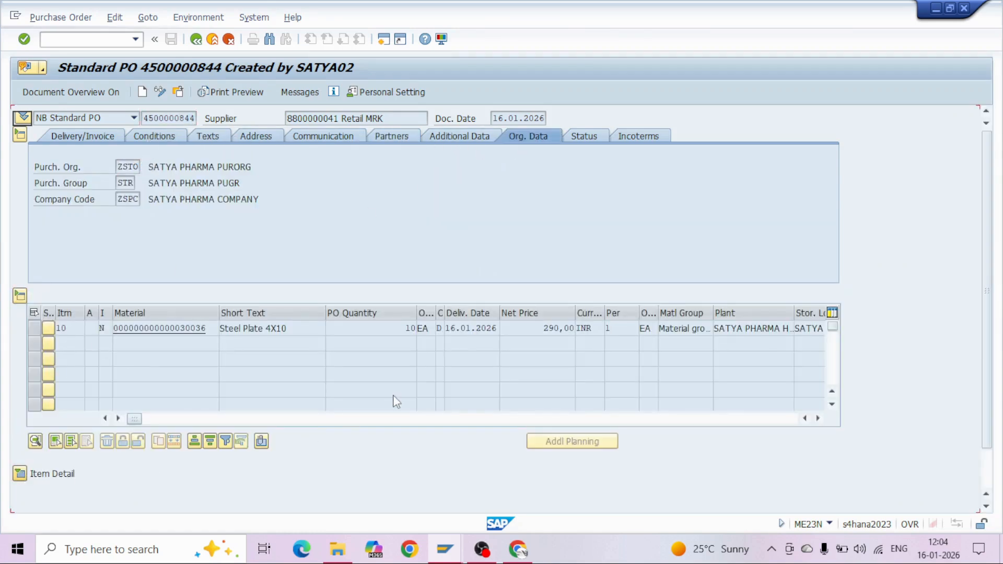
pyautogui.click(348, 335)
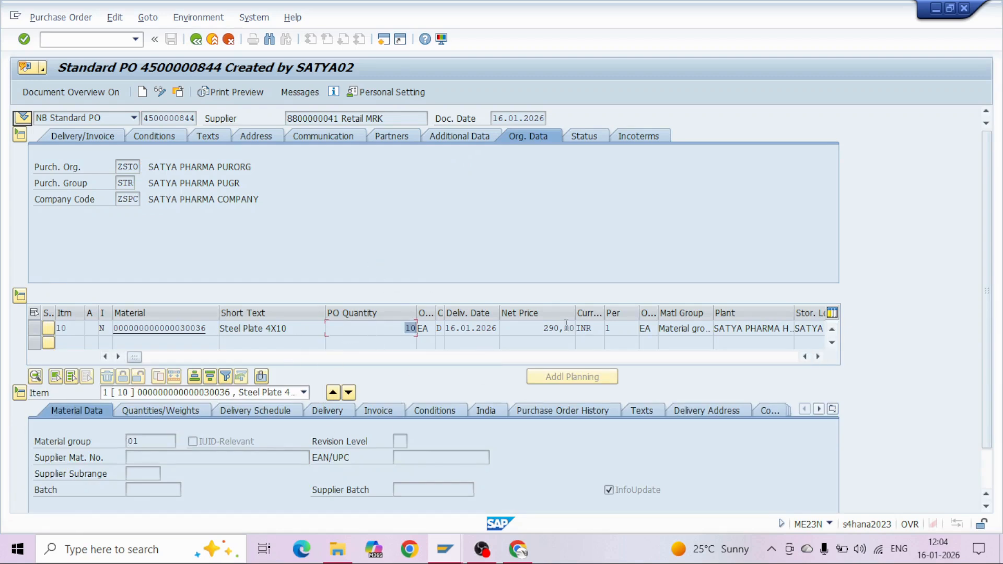
pyautogui.click(564, 411)
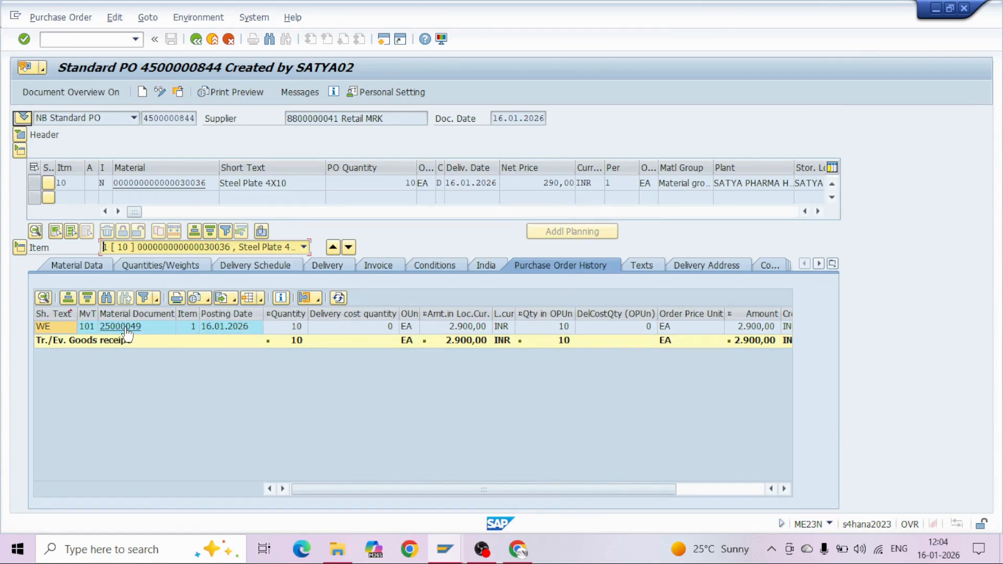
# Review the ordered and delivered quantities in the purchase order's header status, and copy the purchase order number.
pyautogui.click(19, 134)
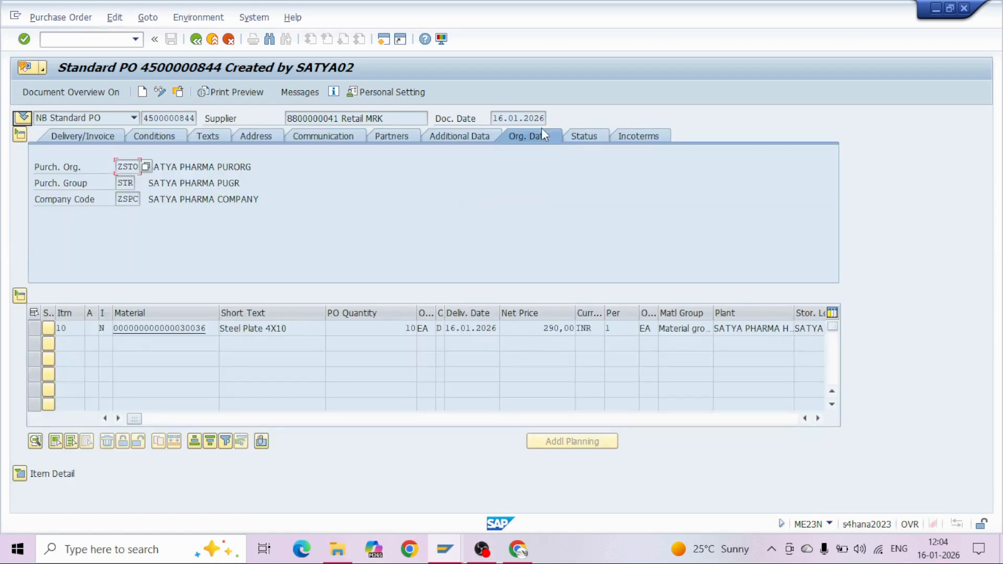
pyautogui.click(580, 138)
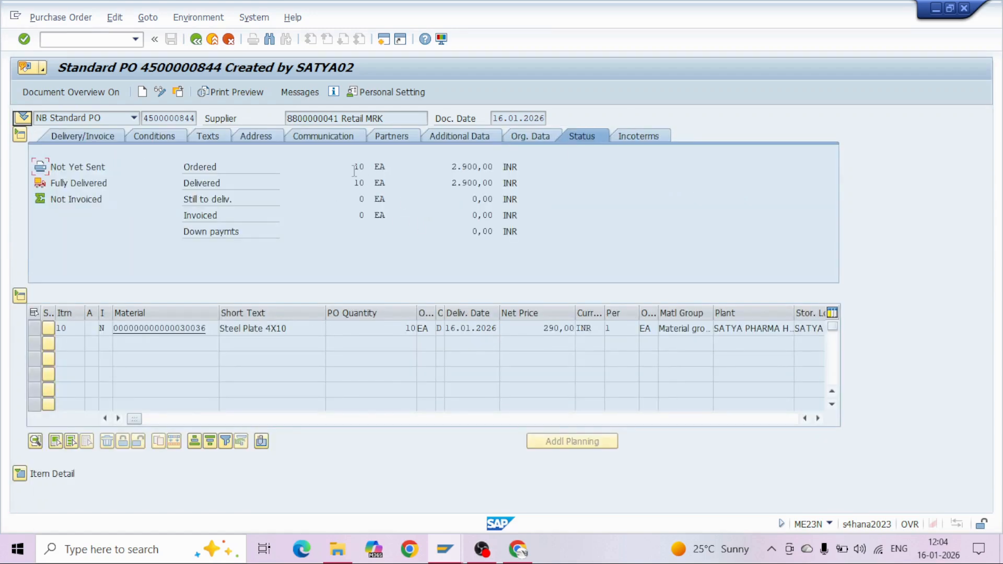
pyautogui.moveTo(354, 169); pyautogui.dragTo(413, 170)
pyautogui.moveTo(355, 184); pyautogui.dragTo(513, 222)
pyautogui.doubleClick(173, 118)
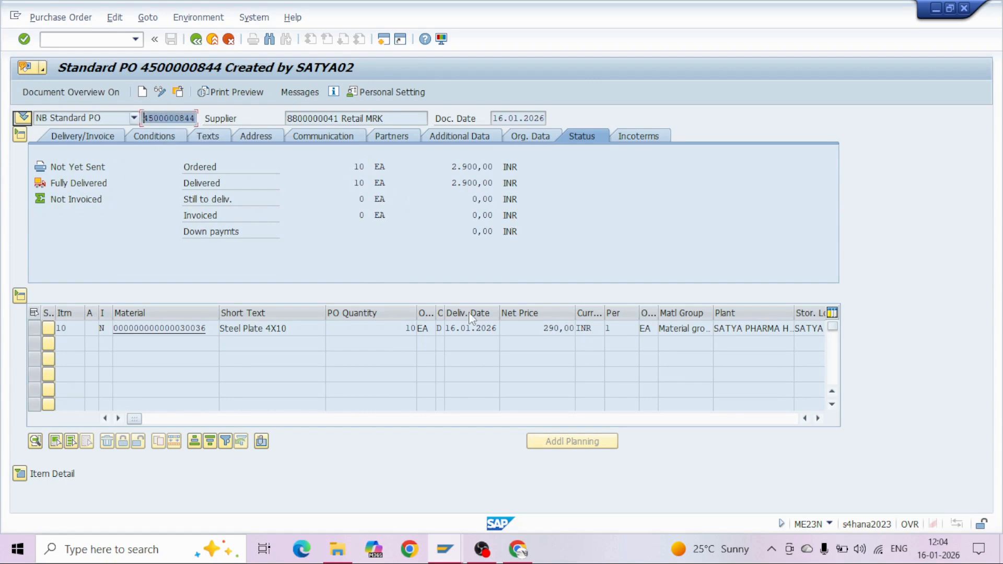
pyautogui.hotkey('ctrl', 'c')
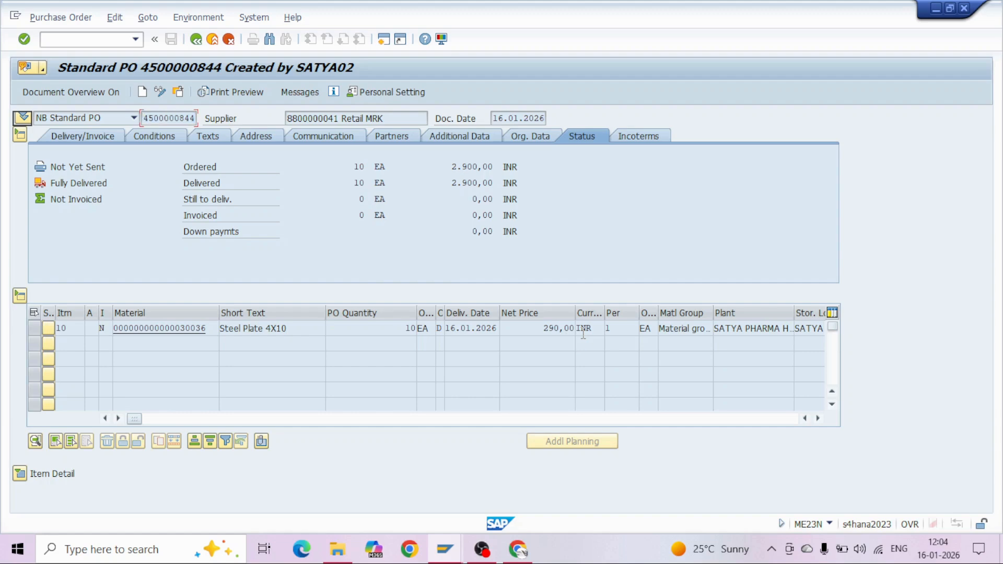